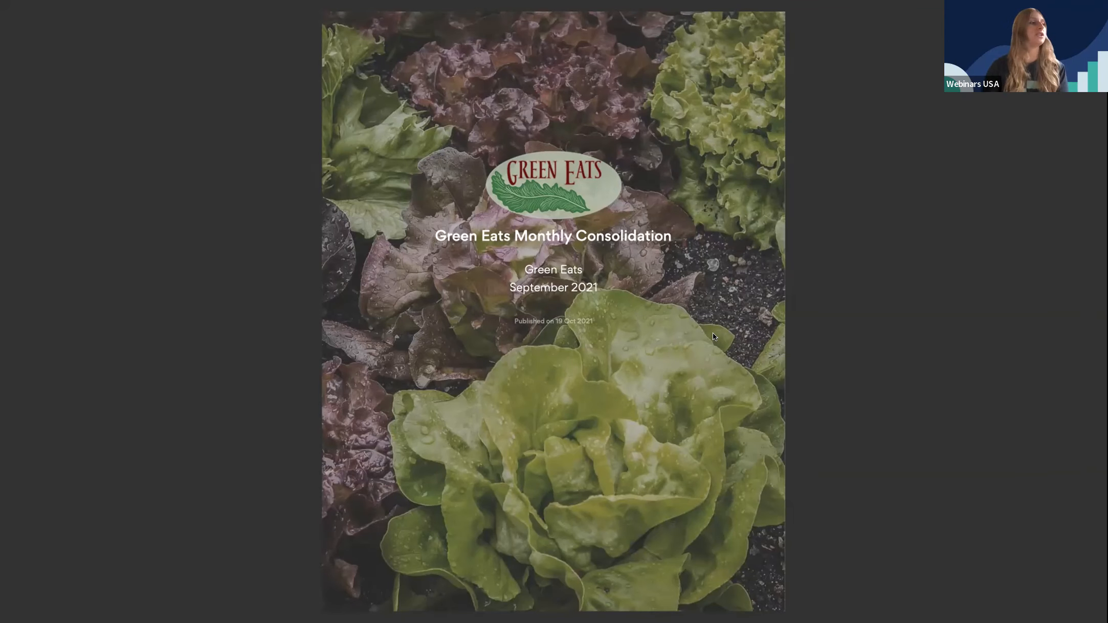
- Page through the sample Green Eats consolidated report from cover to single company financials, and exit the slideshow at the closing slide
key("Right")
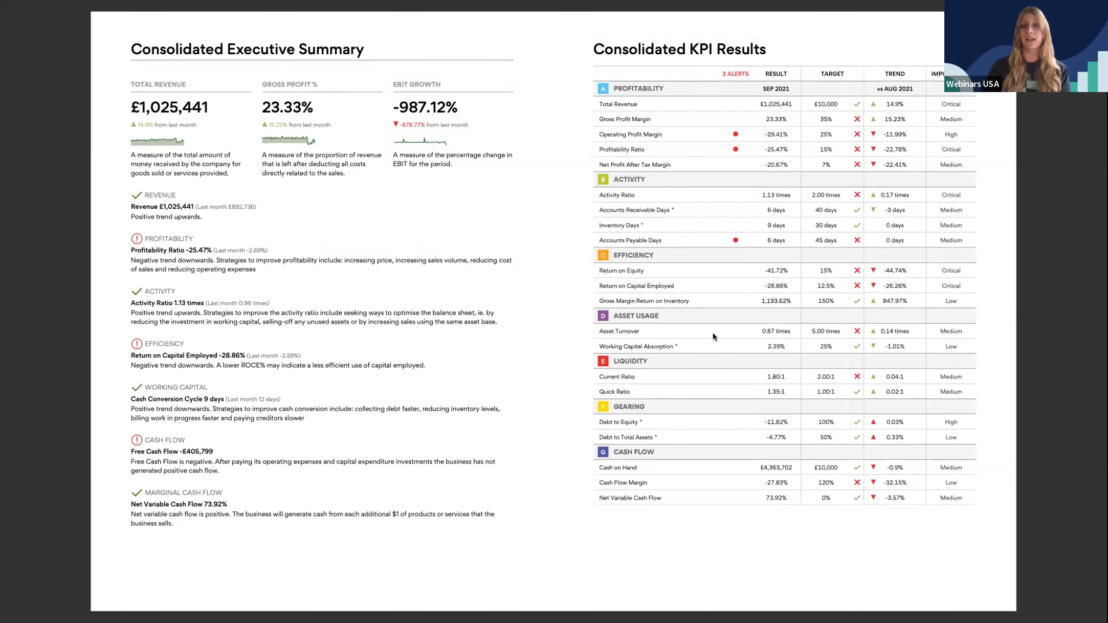
key("Right")
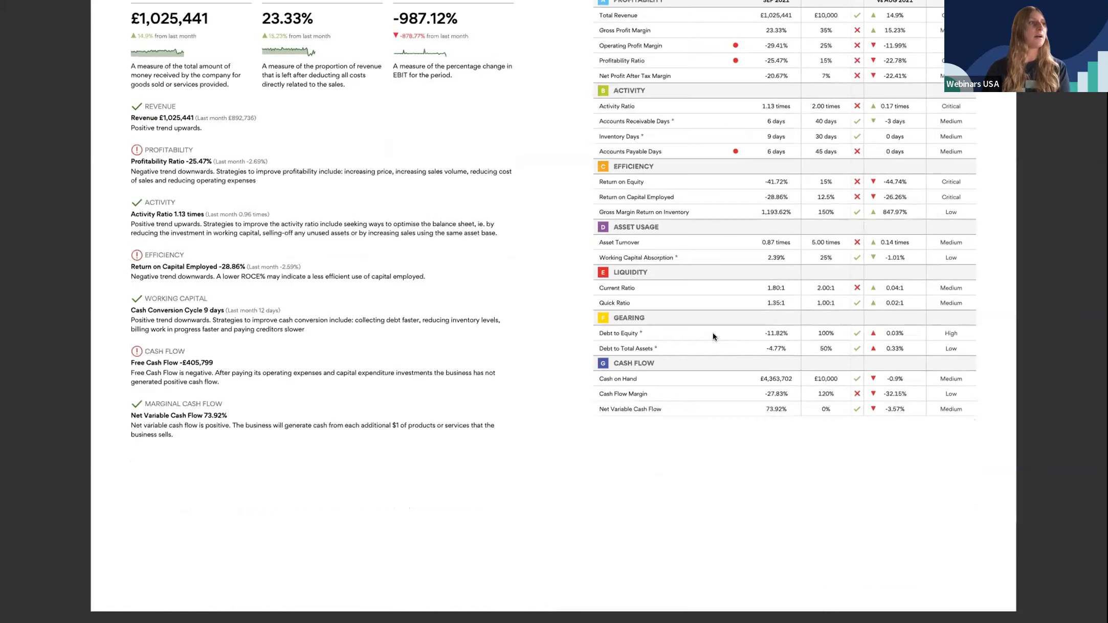
key("Right")
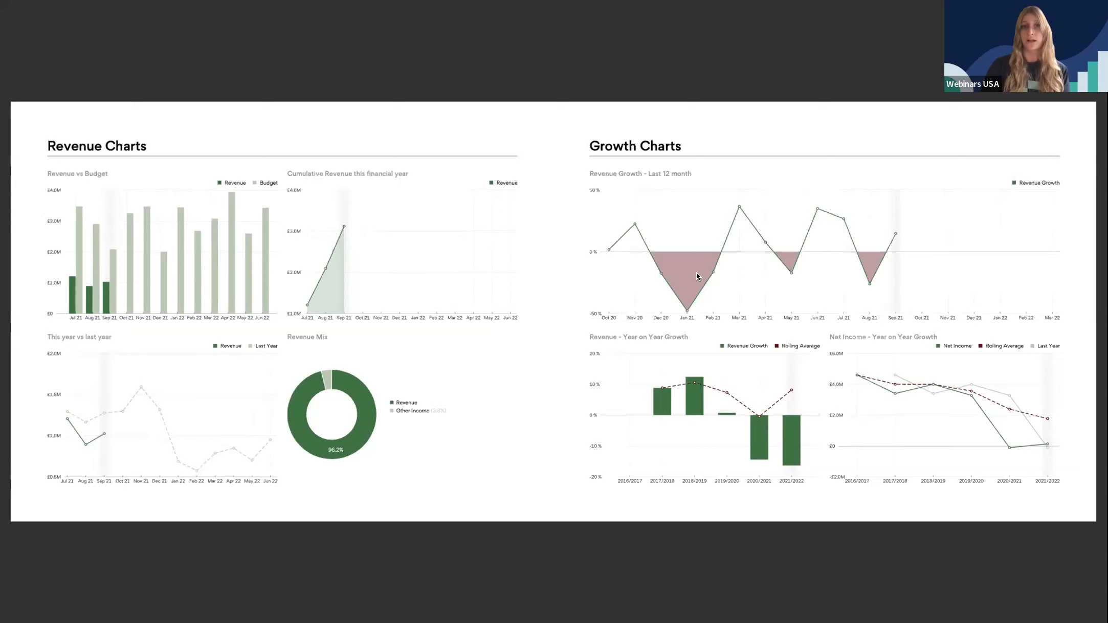
key("Right")
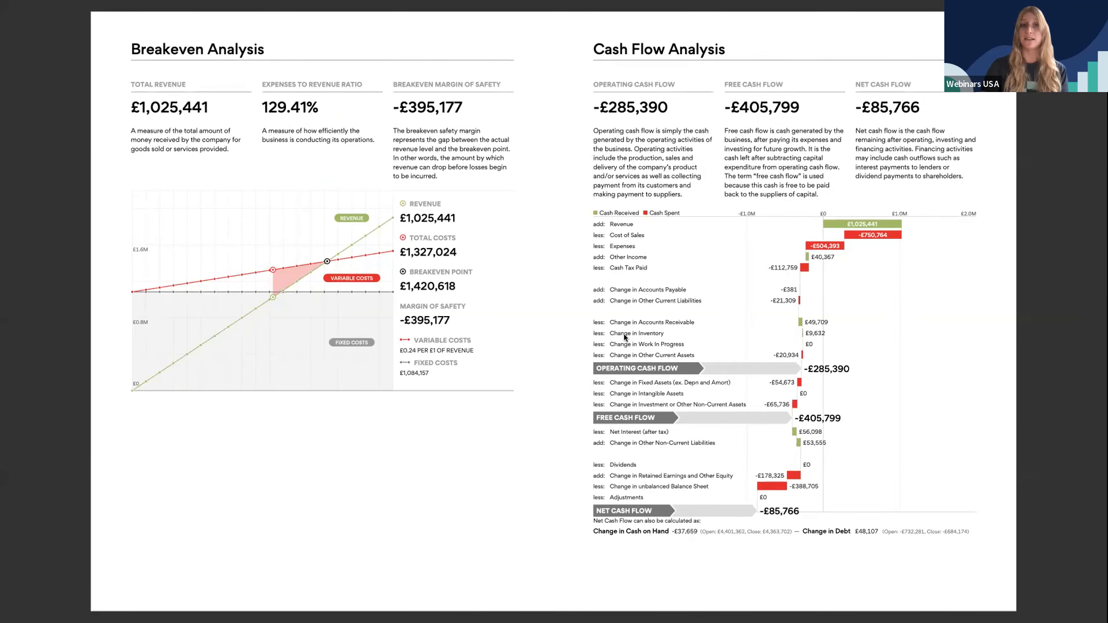
key("Right")
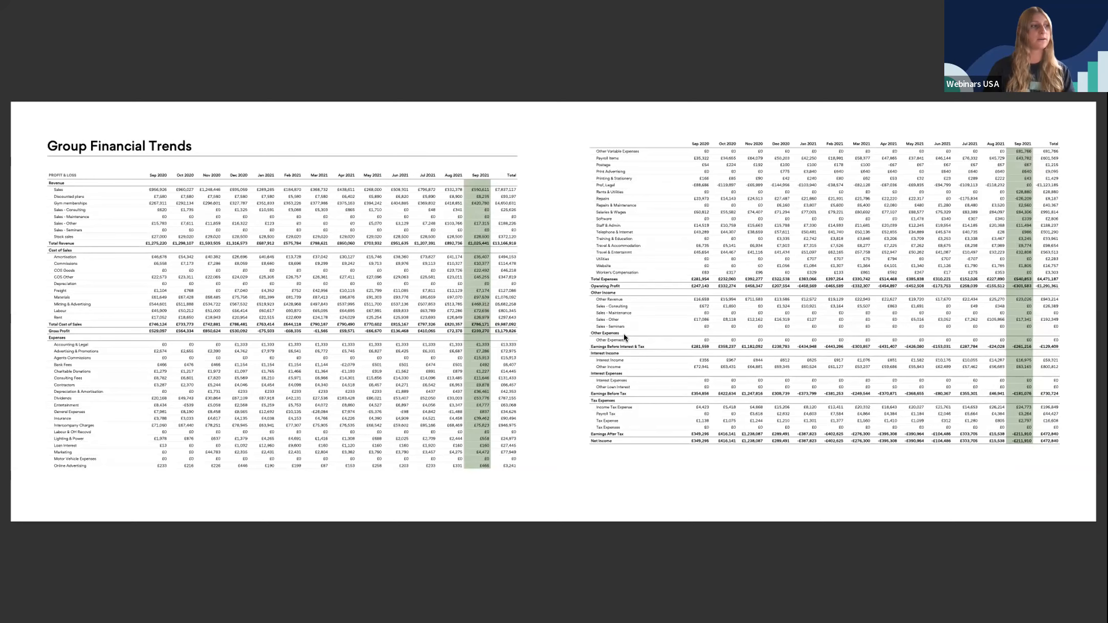
key("Right")
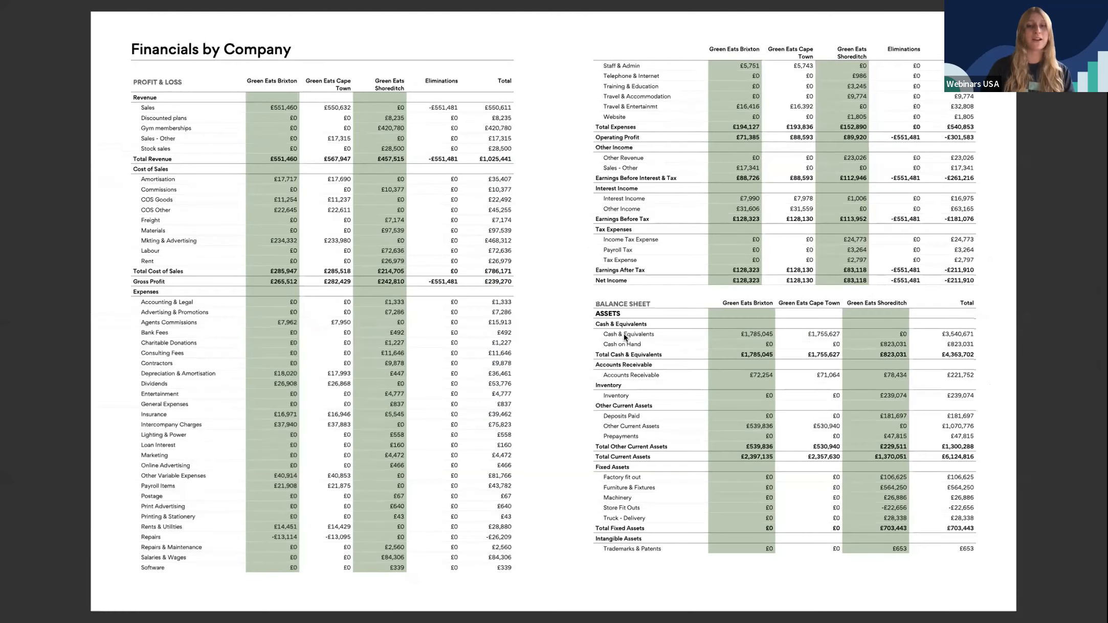
key("Right")
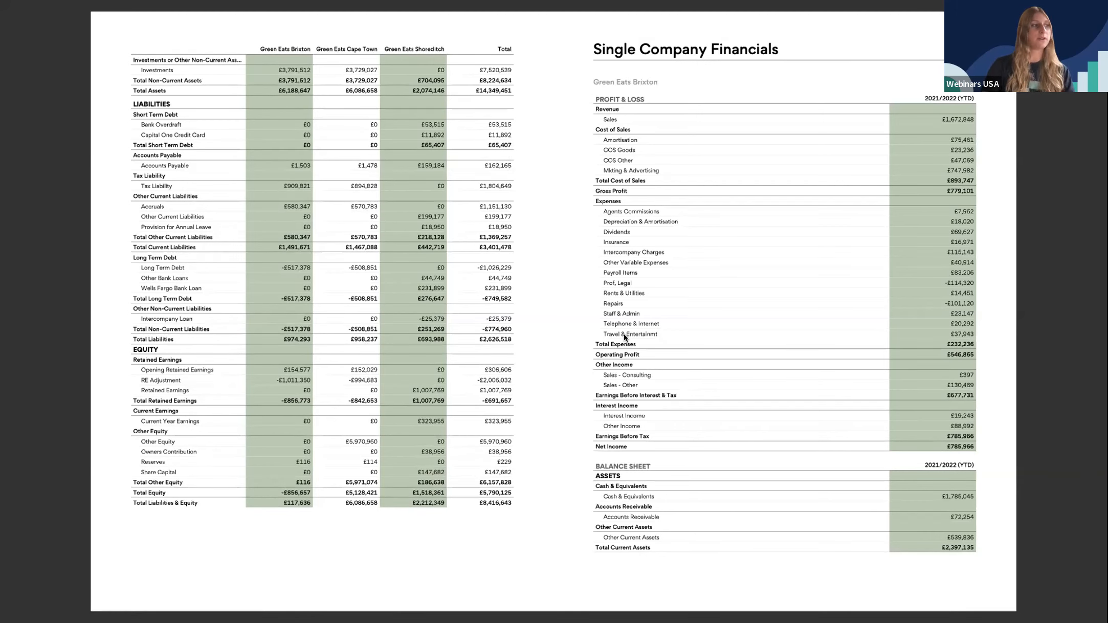
key("Right")
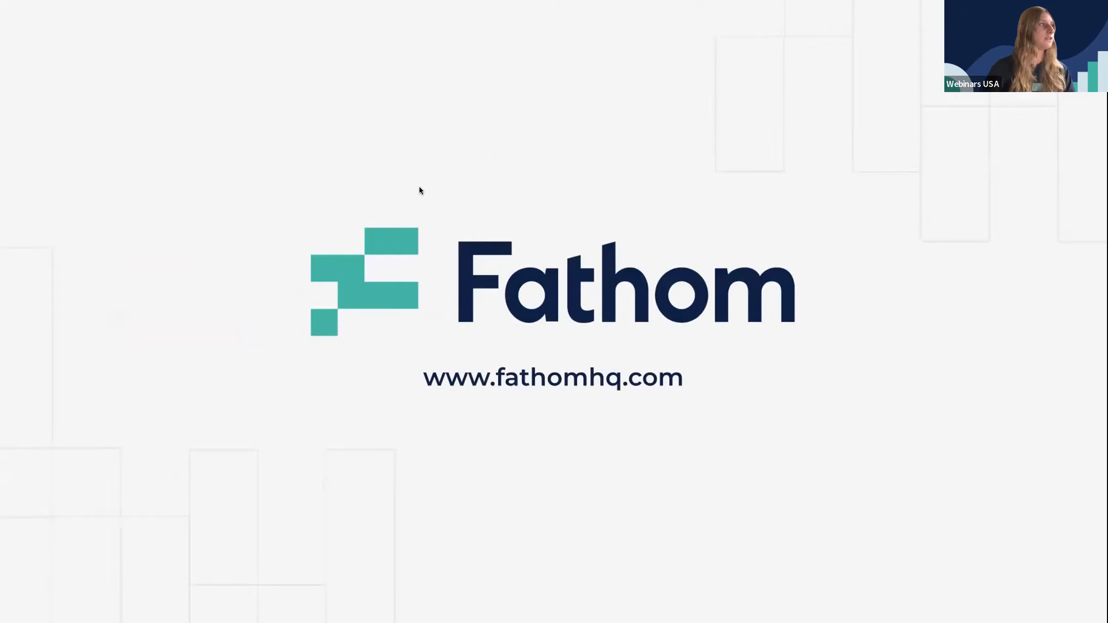
key("Escape")
- Switch to Fathom and start a new consolidated group named Green Eats Consolidation 2022
left_click(140, 29)
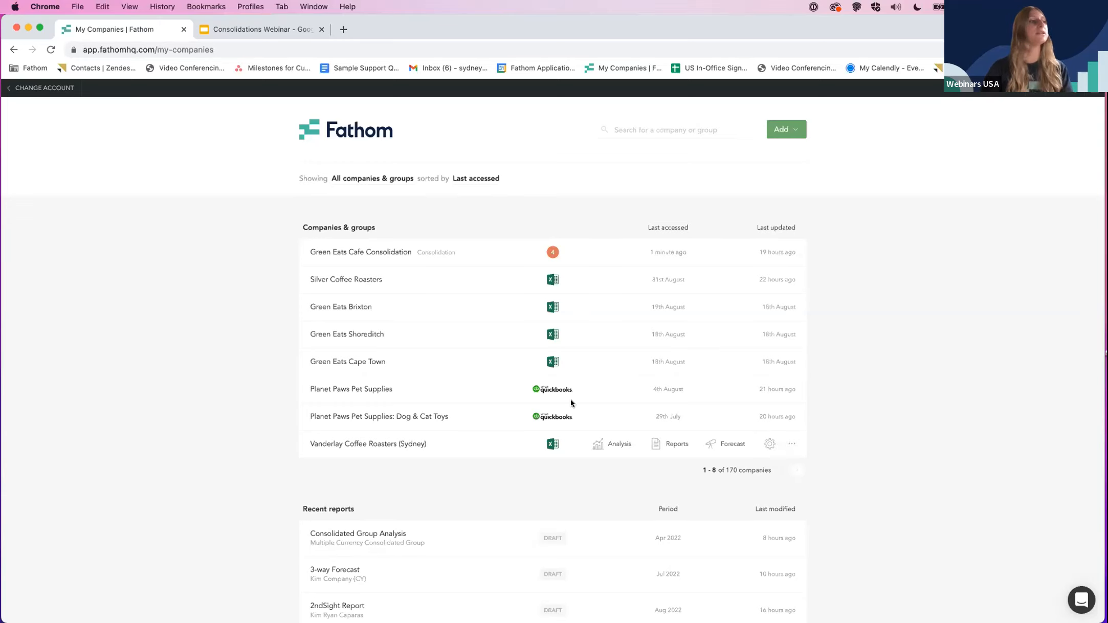
left_click(786, 130)
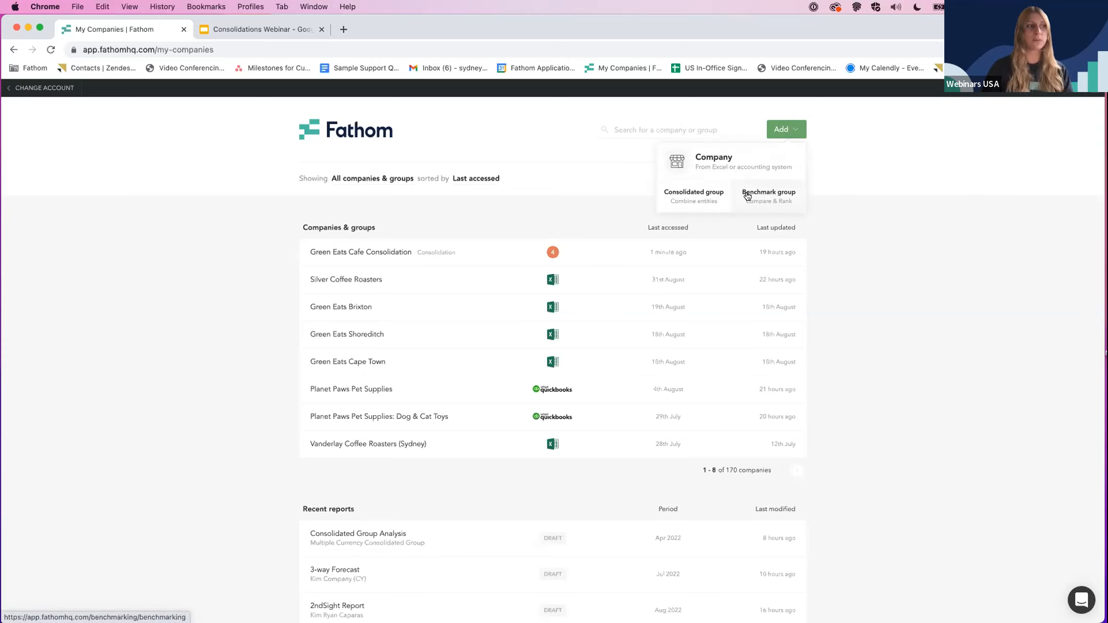
left_click(690, 199)
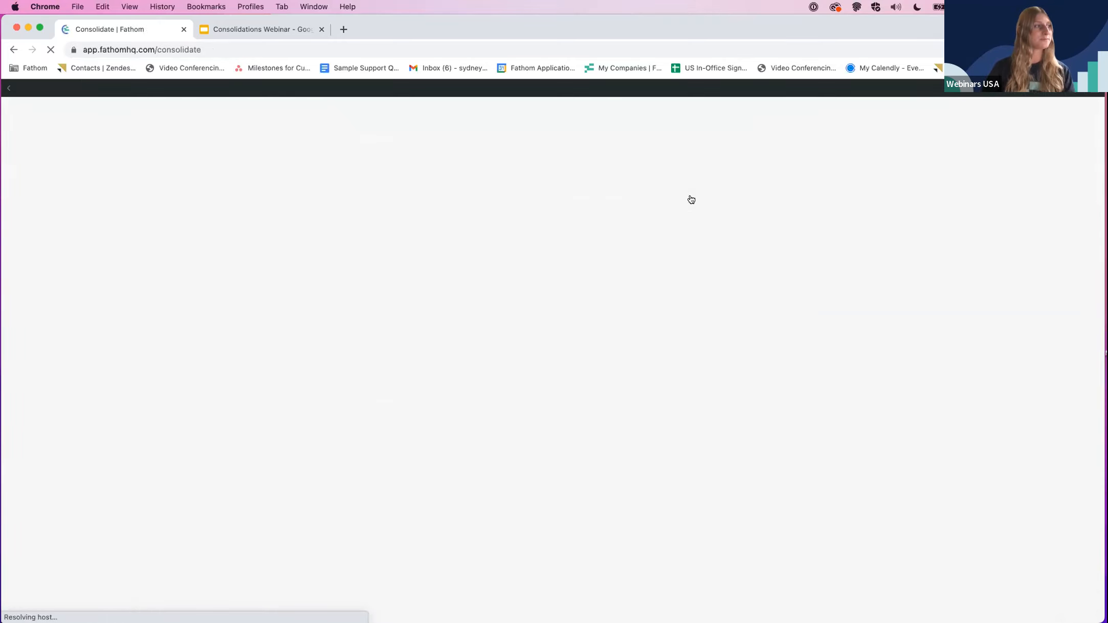
left_click(462, 176)
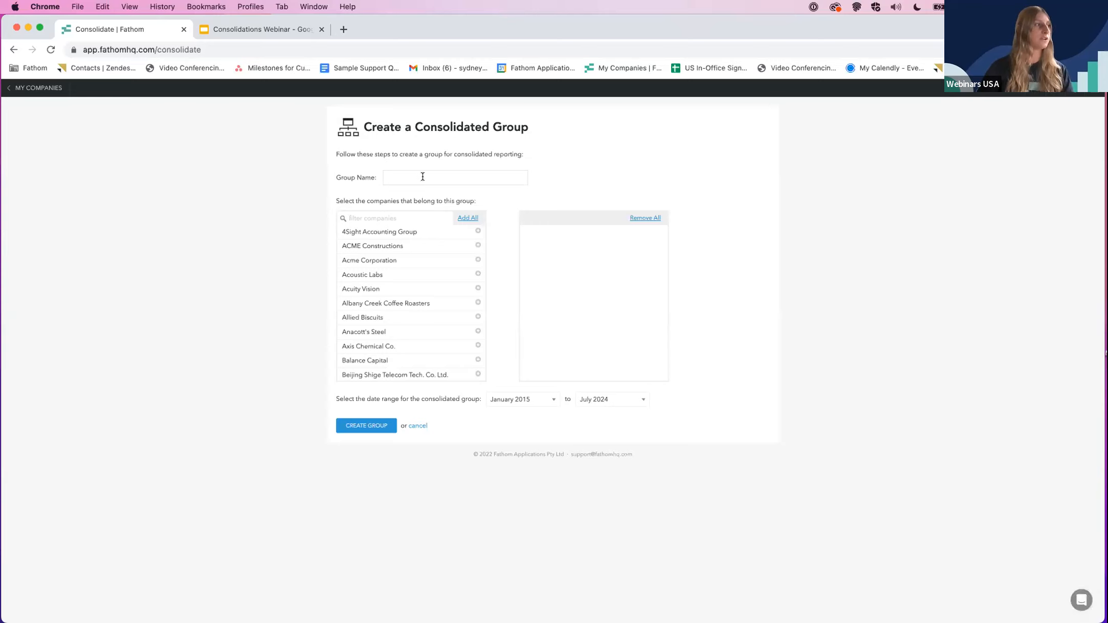
type("Gr")
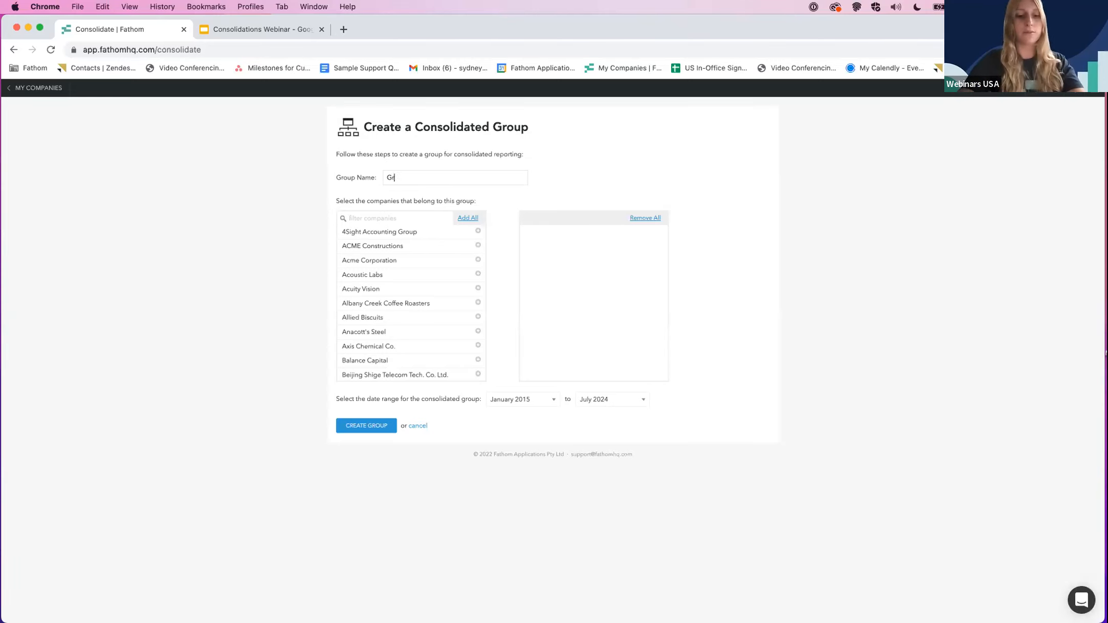
type("een Eats Conso")
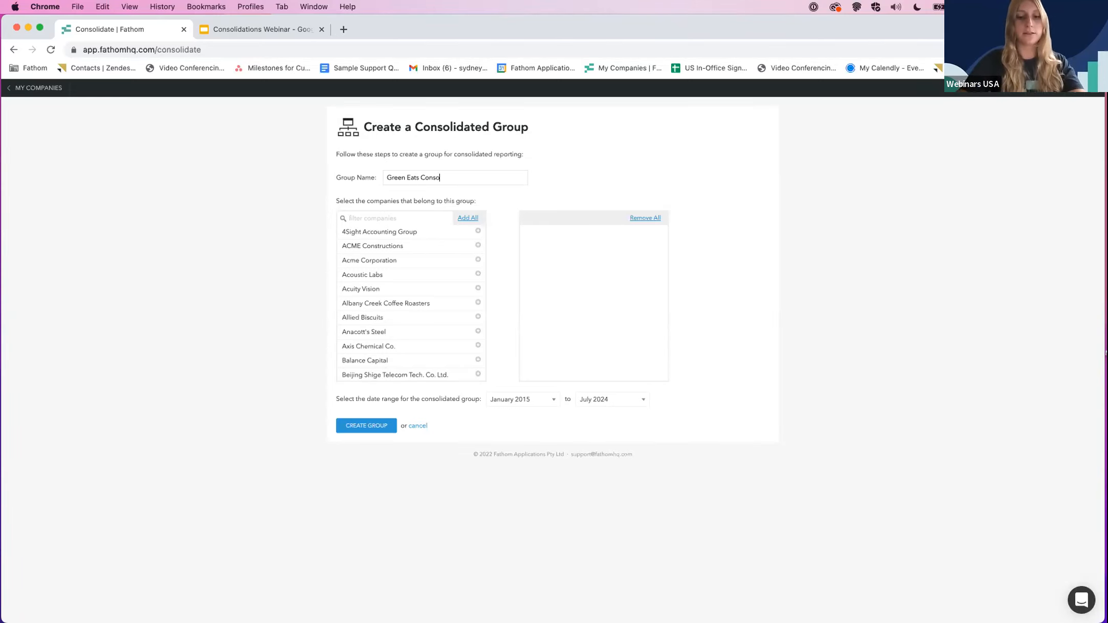
type("lidation 2022")
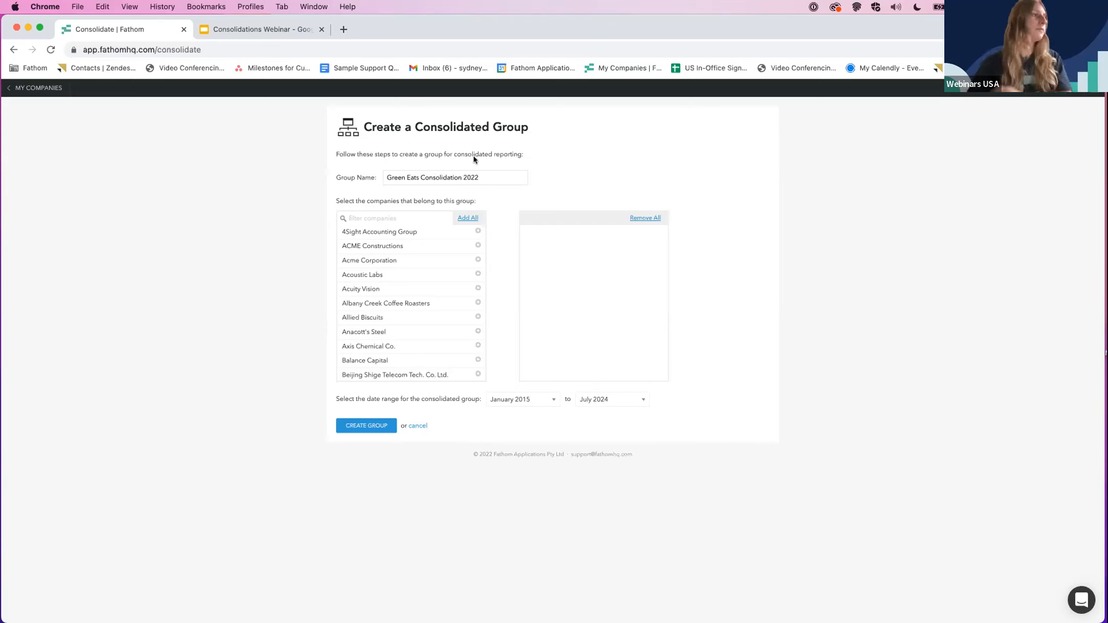
- Filter the companies by "green" and add Green Eats Brixton, Green Eats Cape Town and Green Eats Shoreditch to the group
left_click(394, 218)
scroll(407, 363, "down", 5)
scroll(407, 362, "up", 5)
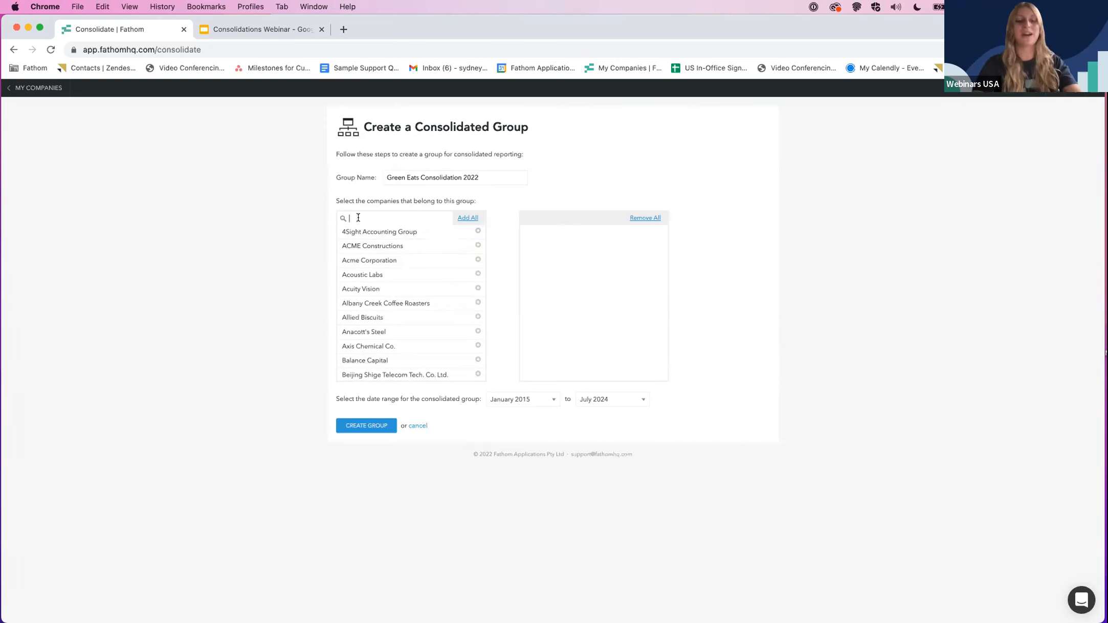
type("green")
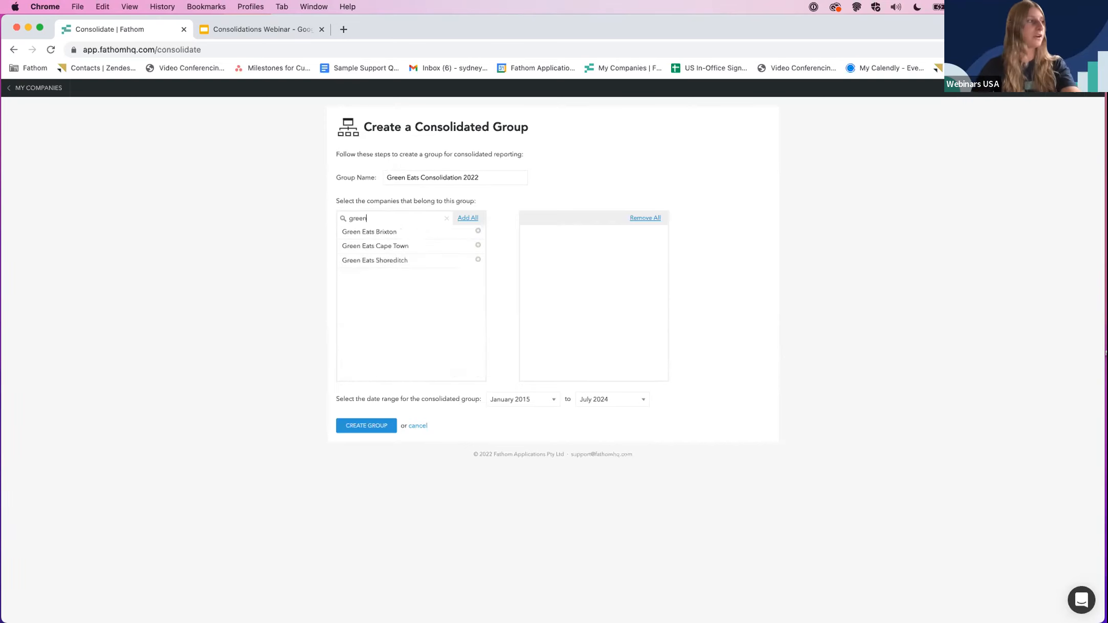
left_click(363, 235)
left_click(382, 233)
left_click(386, 234)
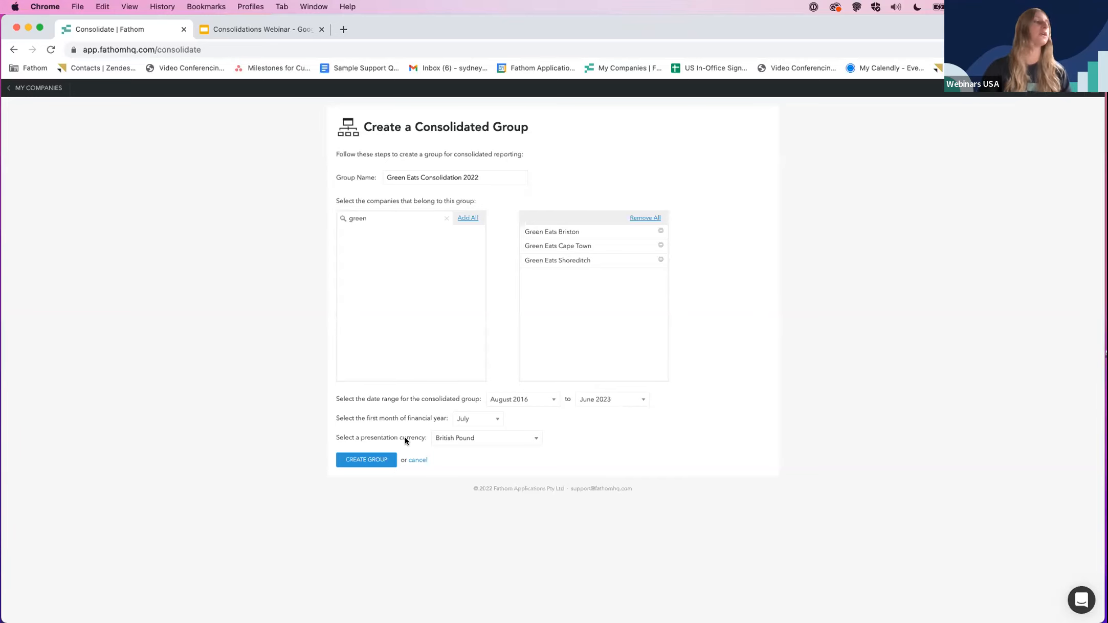
- Set the presentation currency to US Dollar and create the consolidated group
left_click(439, 438)
type("us")
left_click(444, 487)
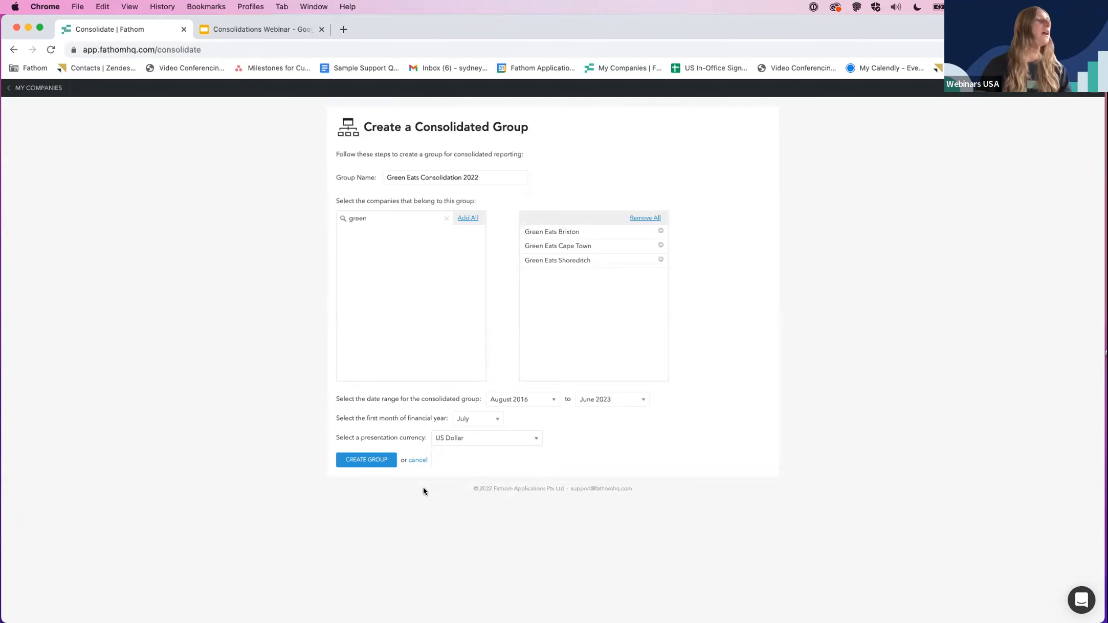
left_click(371, 460)
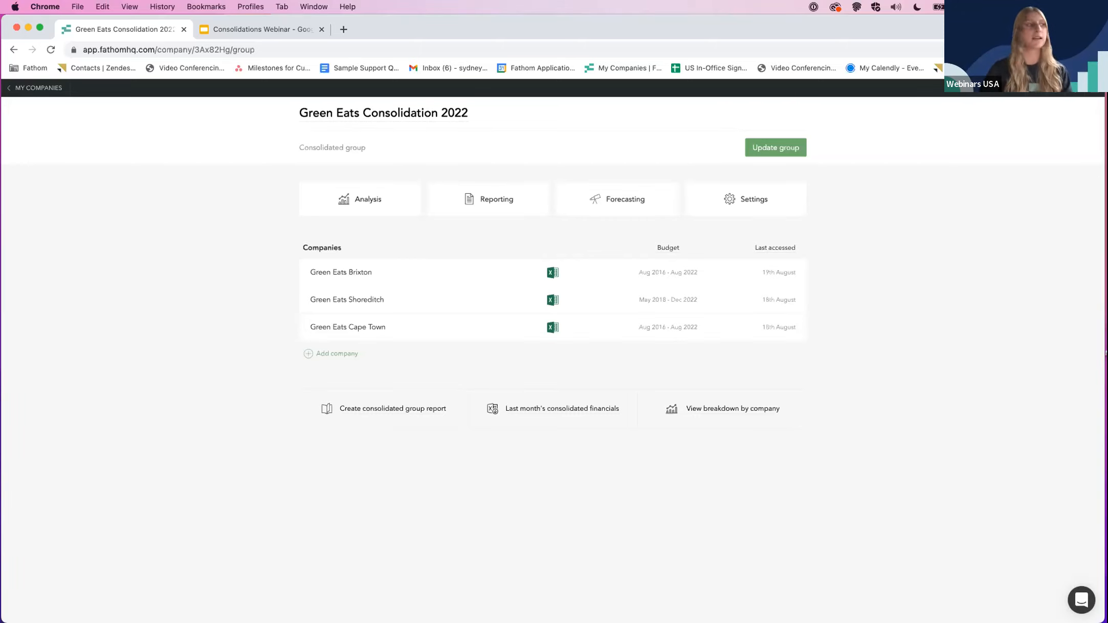
- Reopen the Green Eats Consolidation 2022 group from the company list and view its data update options without running the update
left_click(37, 88)
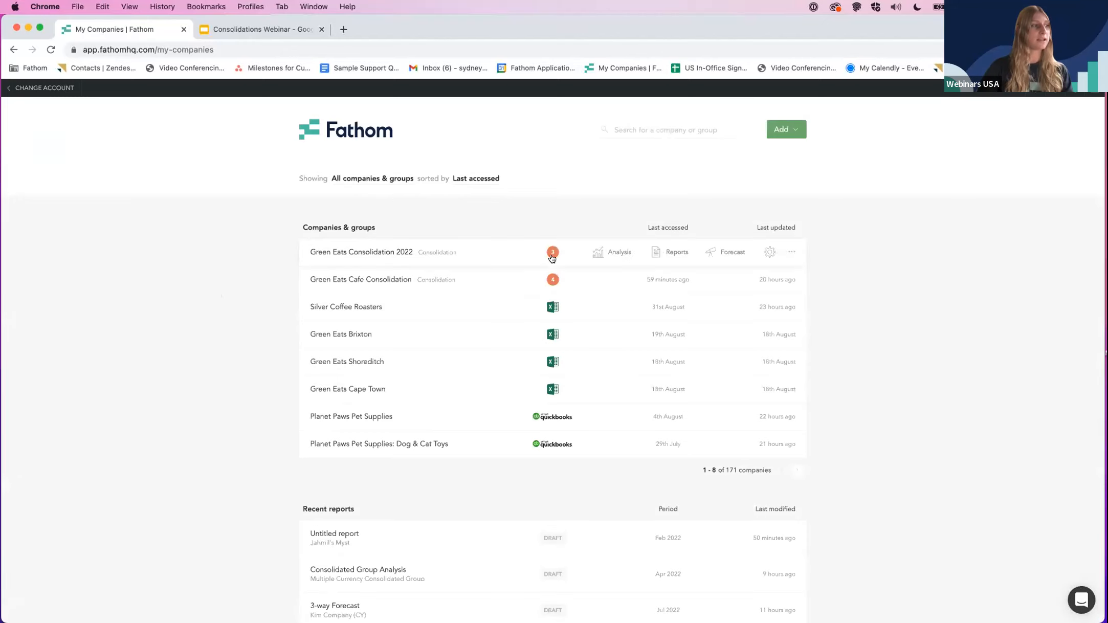
left_click(552, 253)
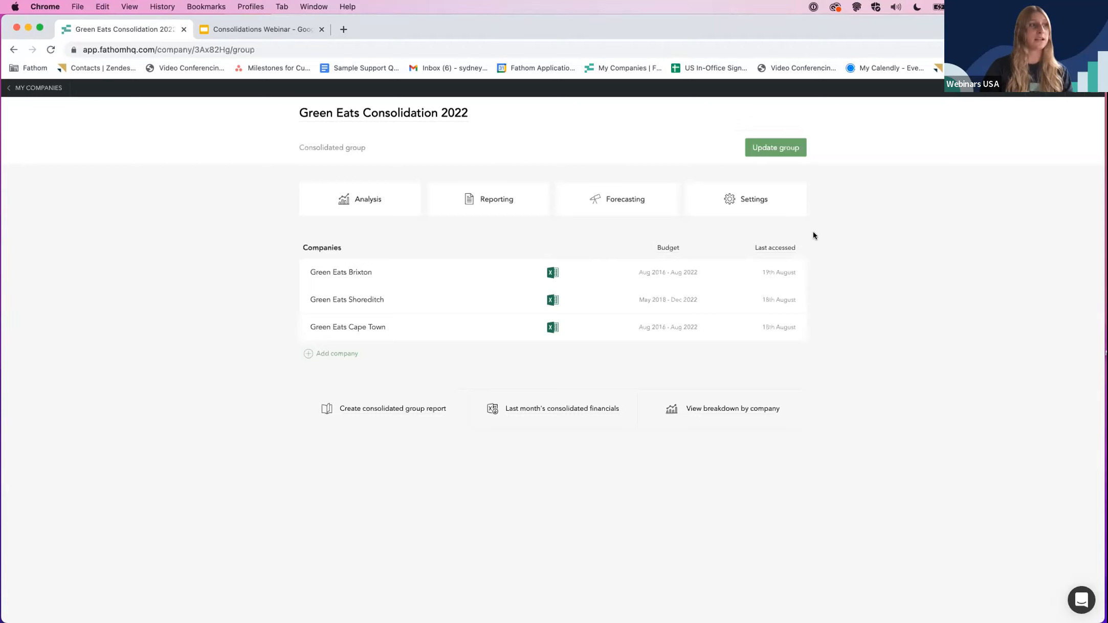
left_click(779, 148)
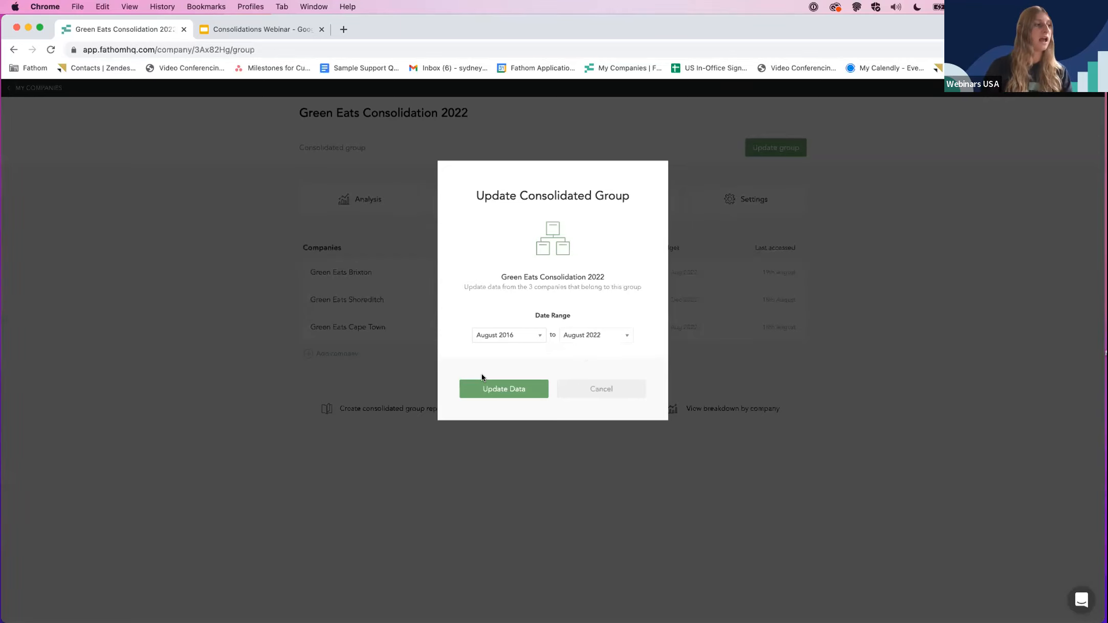
left_click(584, 391)
- Inspect the group's editable name and the option for adding another company
double_click(412, 114)
left_click(428, 150)
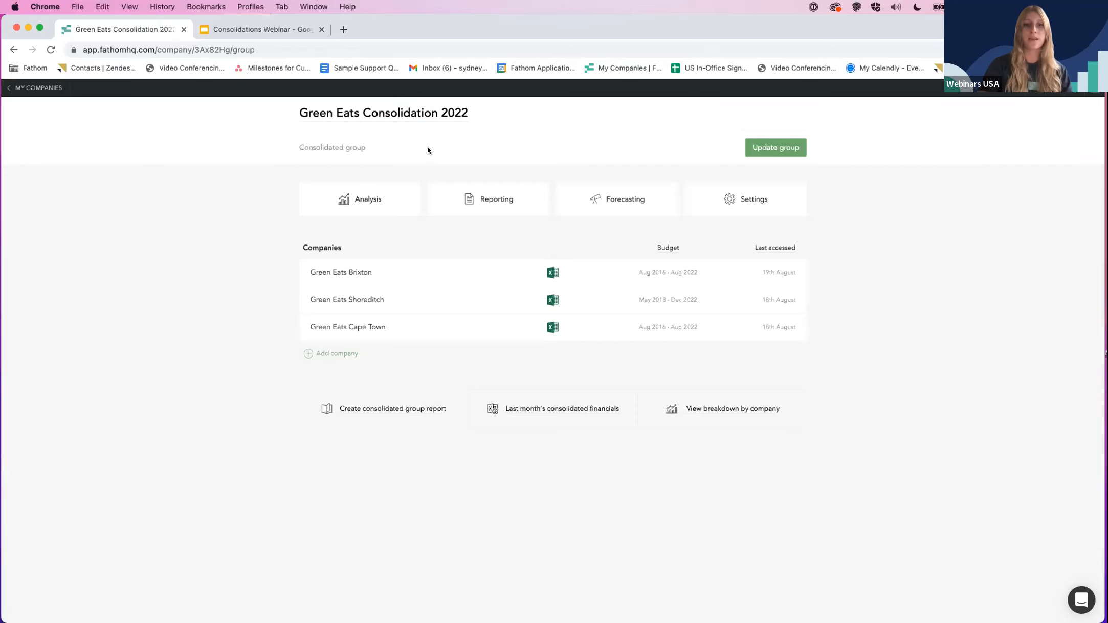
left_click(337, 356)
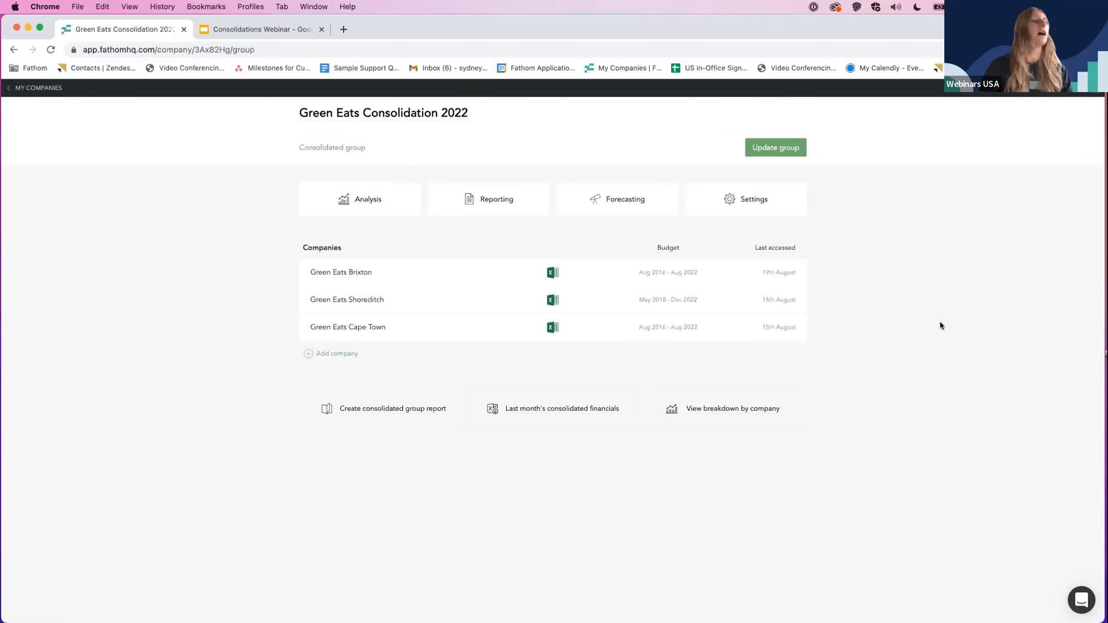
- Open the group's settings and view the options for managing member companies, presentation currency and financial year start
left_click(747, 205)
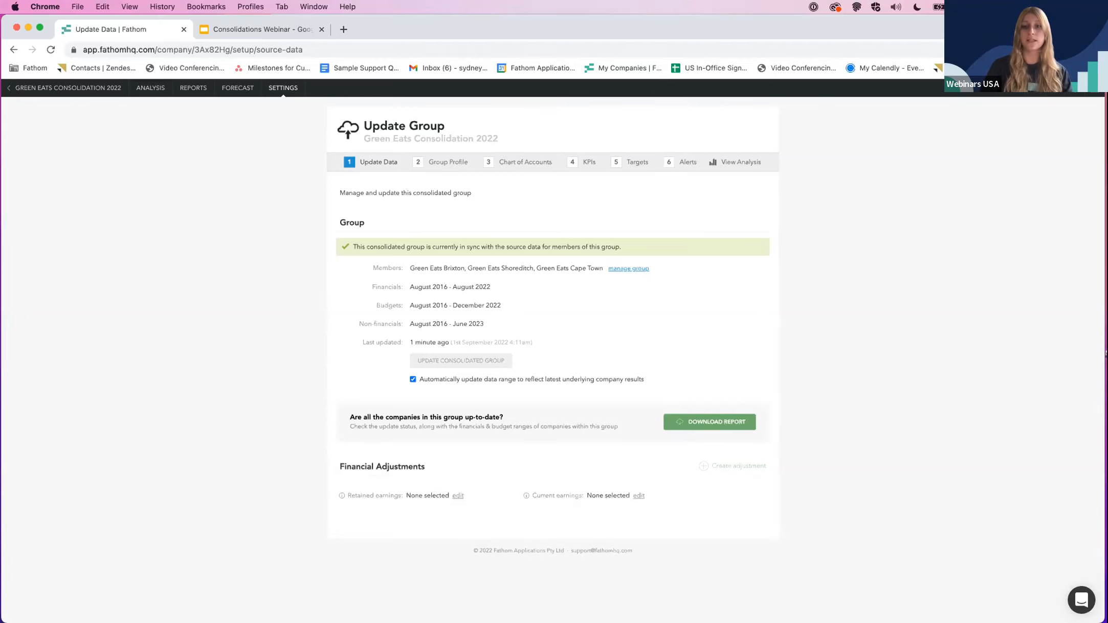
left_click(630, 270)
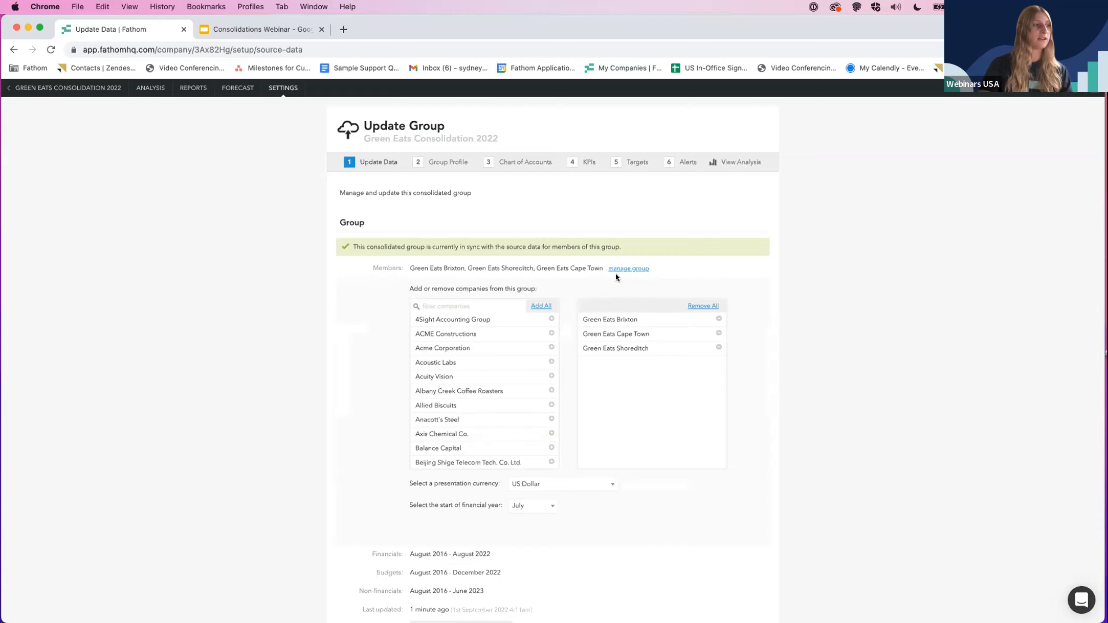
left_click(634, 268)
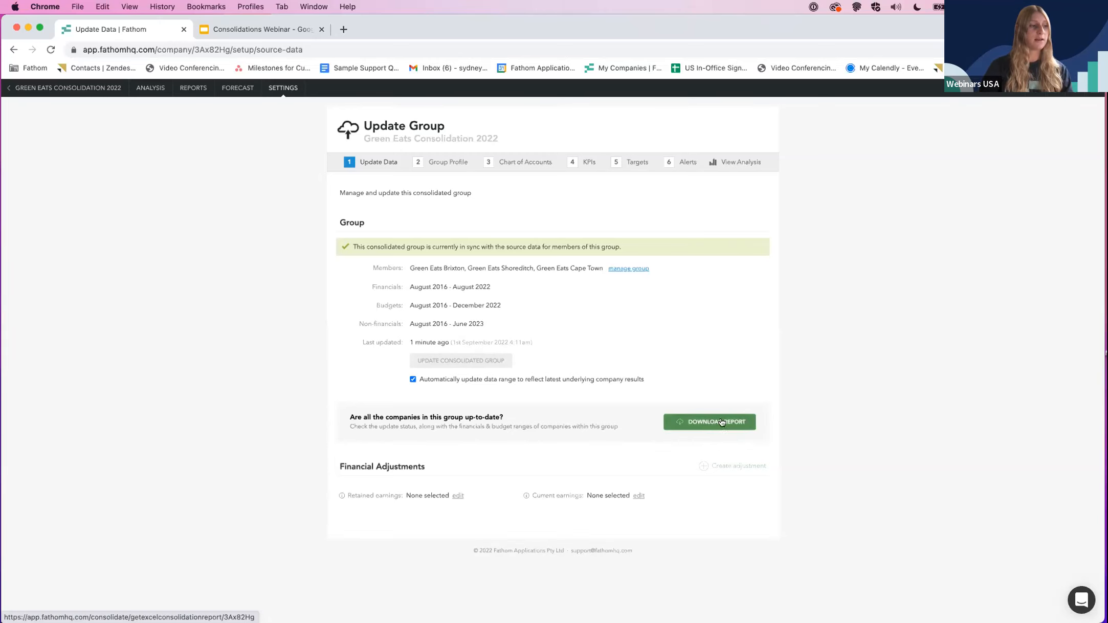
- Switch to Excel to examine the Group_Report_Green_Eat_Consolidation workbook's company update dates and currencies, and return to the group settings in Fathom
mouse_move(775, 614)
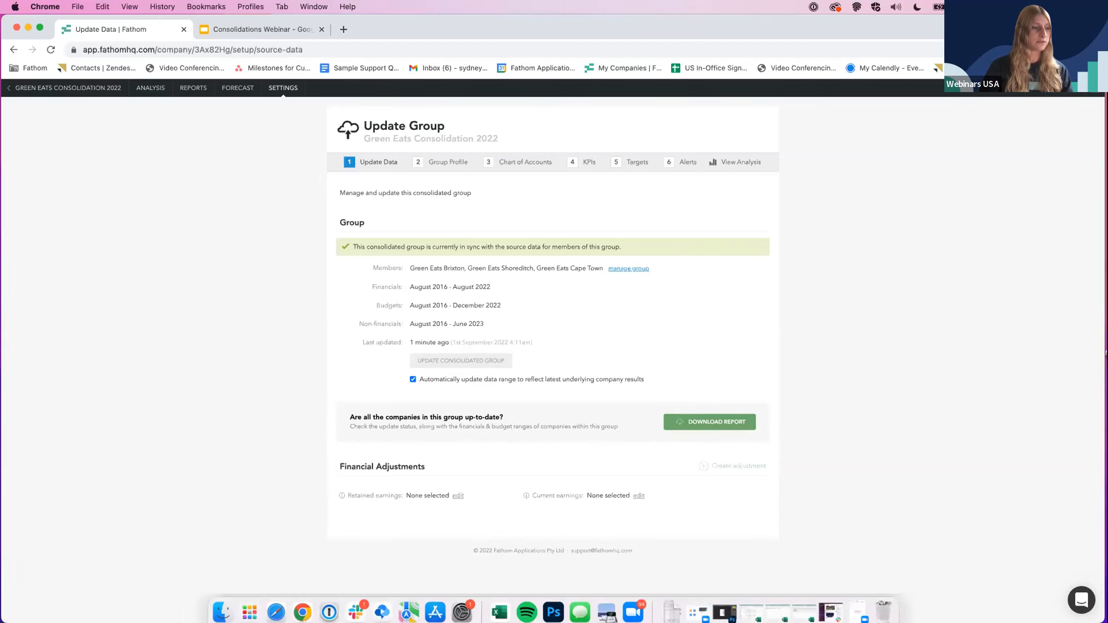
left_click(777, 605)
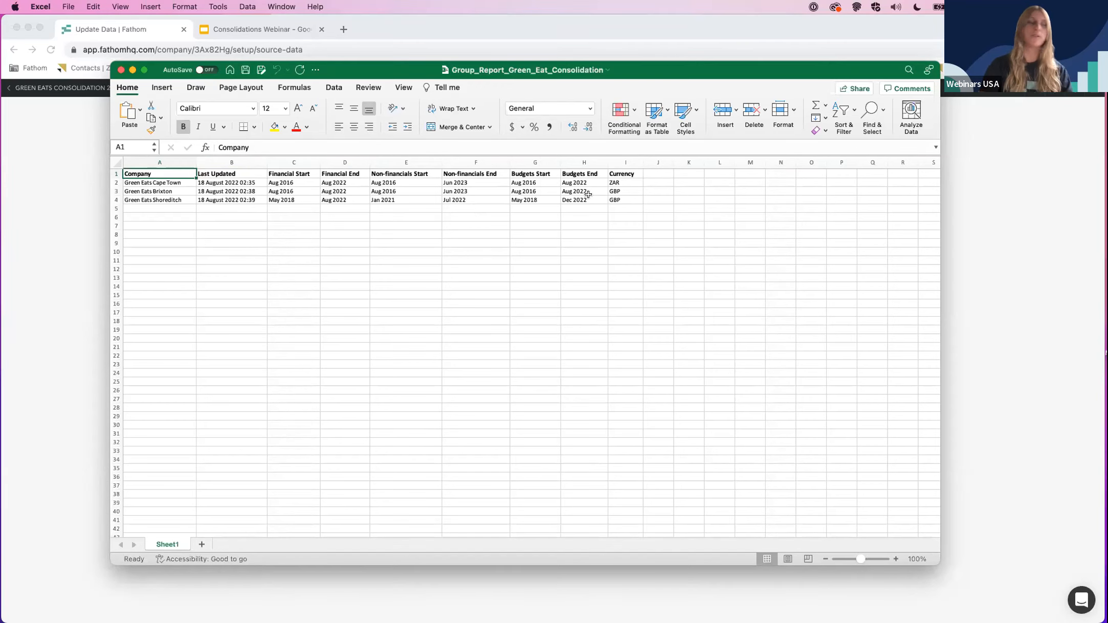
left_click(133, 71)
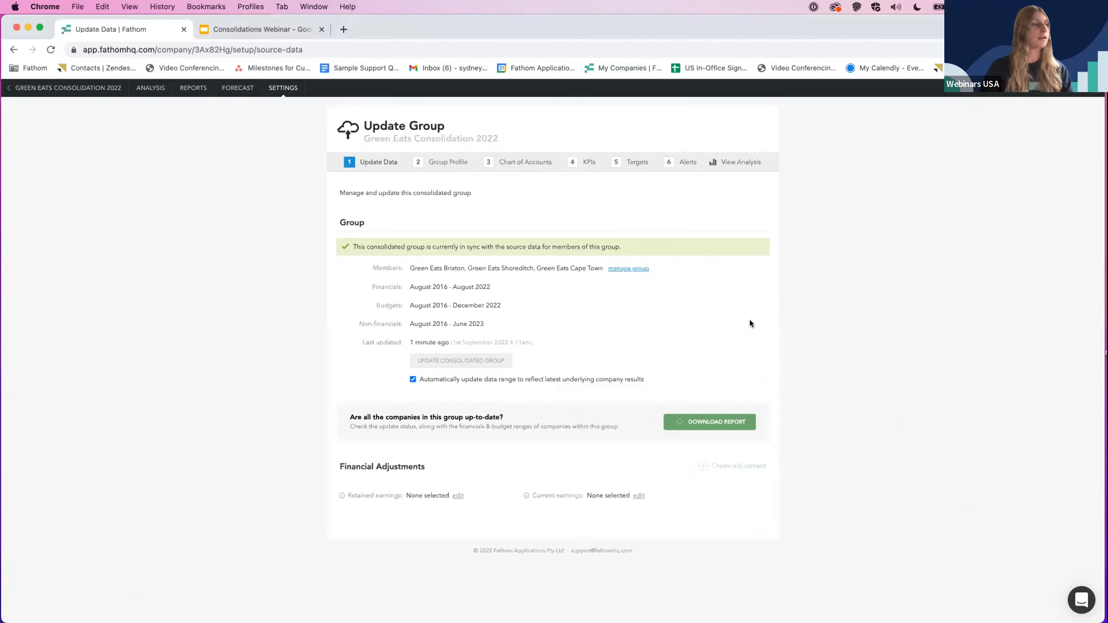
- Review the group profile's details, logo option and default rates, and open its exchange rates for editing
left_click(441, 167)
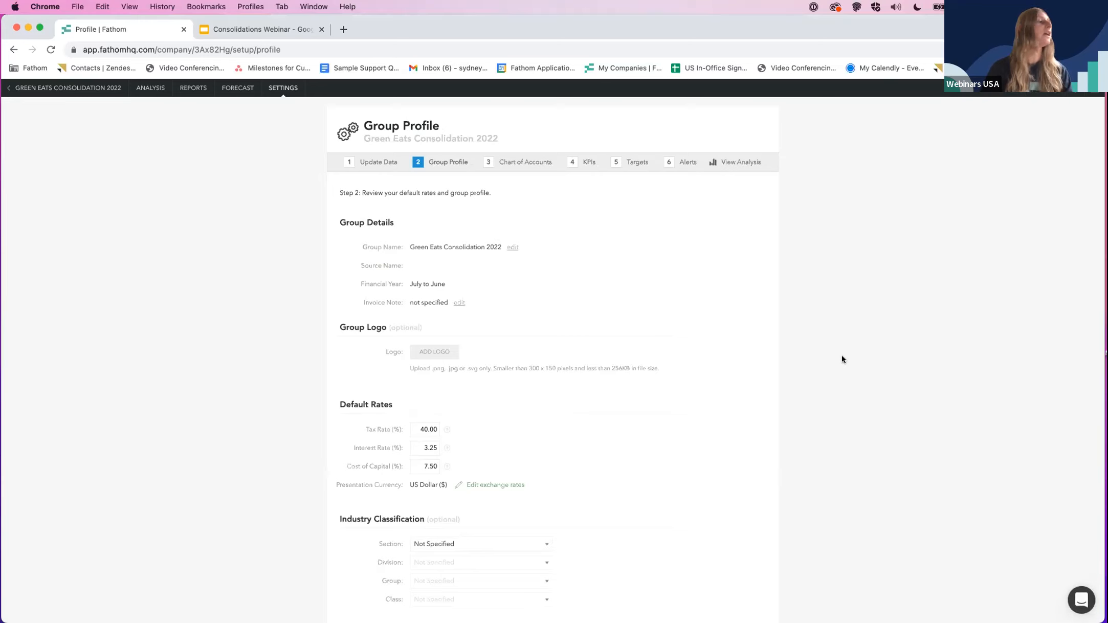
scroll(447, 392, "down", 1)
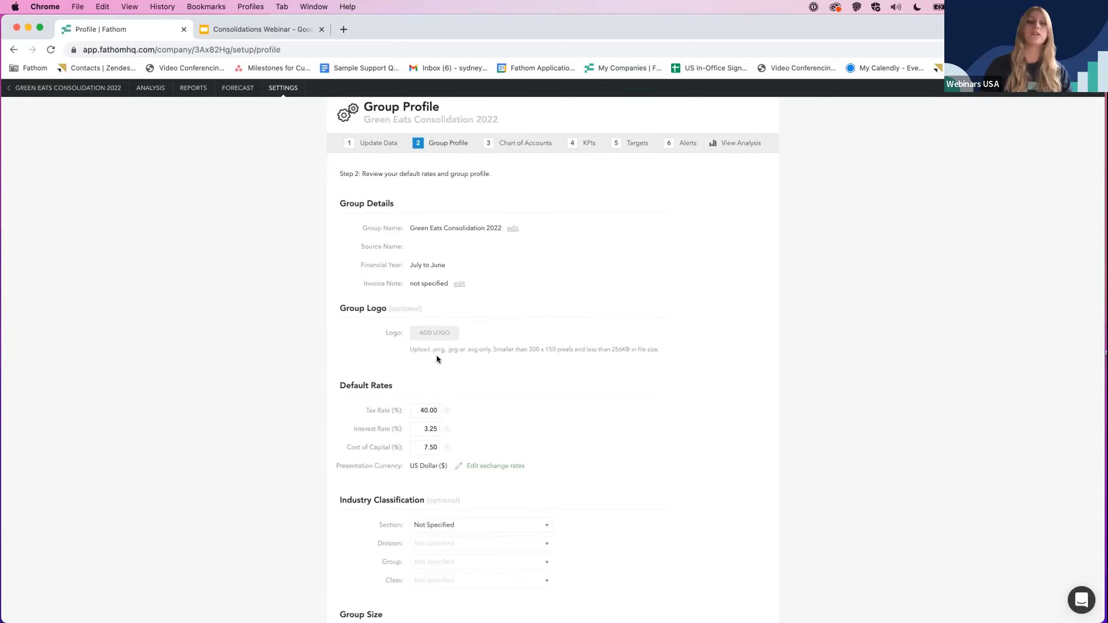
scroll(438, 359, "down", 3)
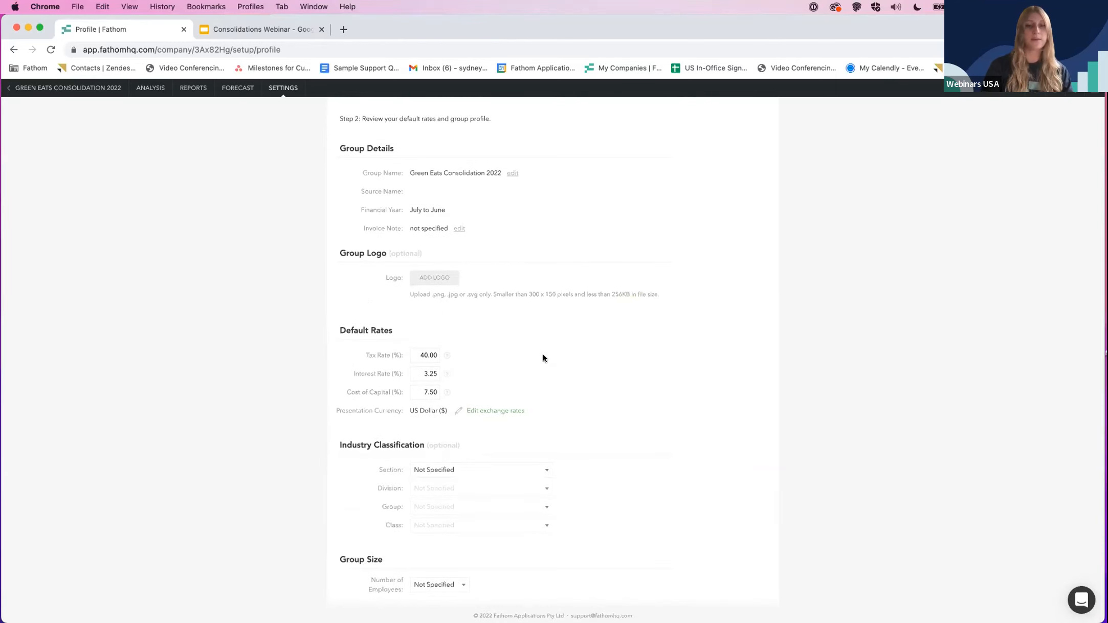
left_click(502, 411)
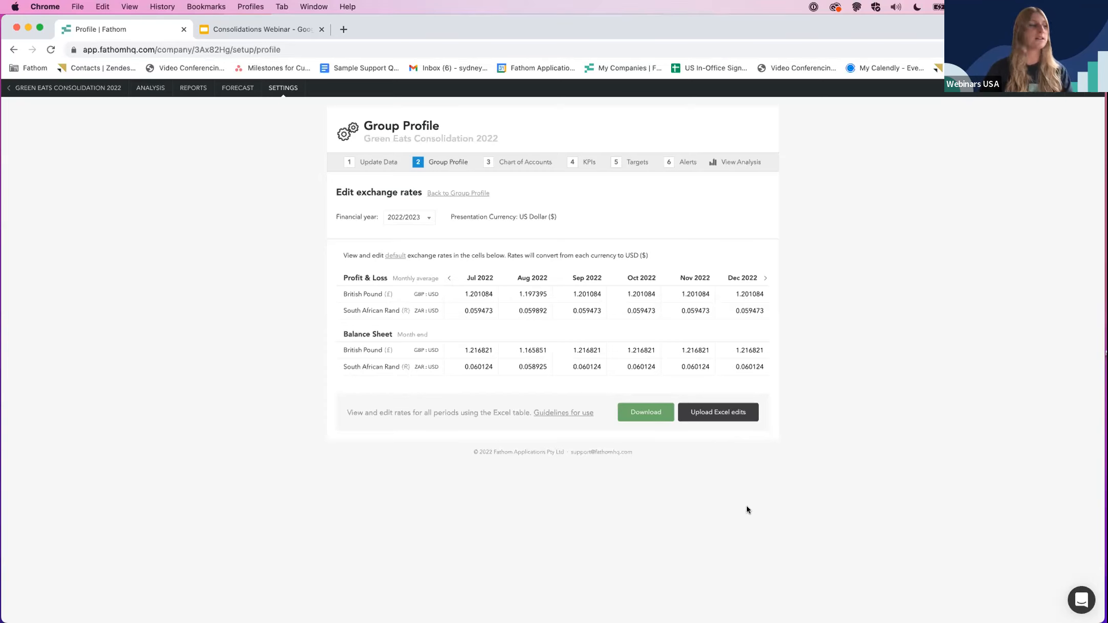
- Check that the July 2022 British Pound profit and loss exchange rate can be edited, leaving its value as it is
left_click(469, 291)
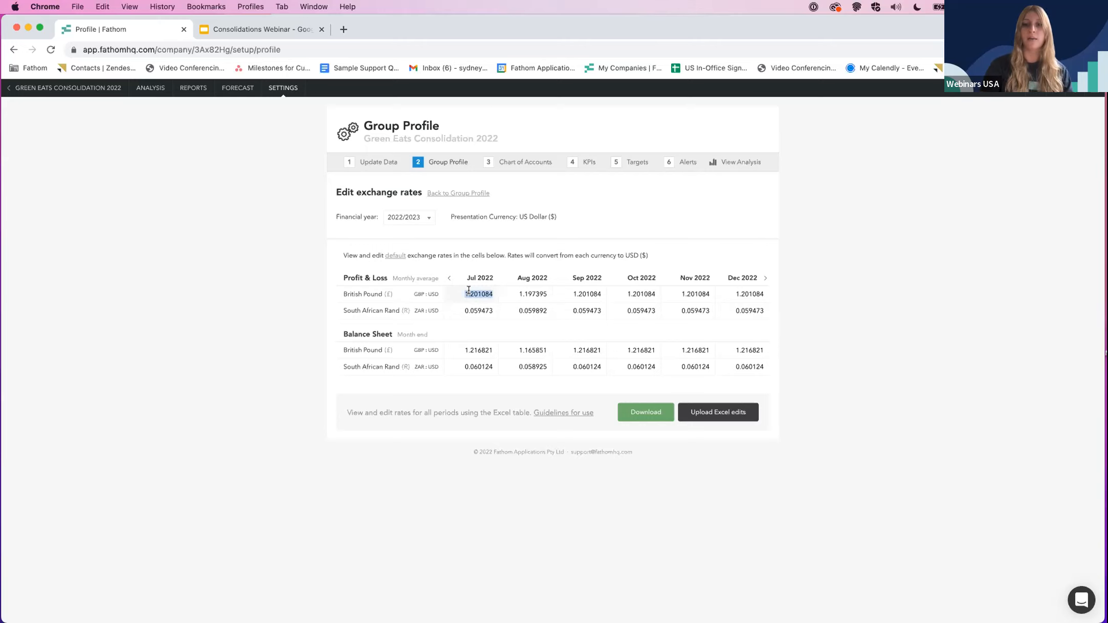
left_click(814, 384)
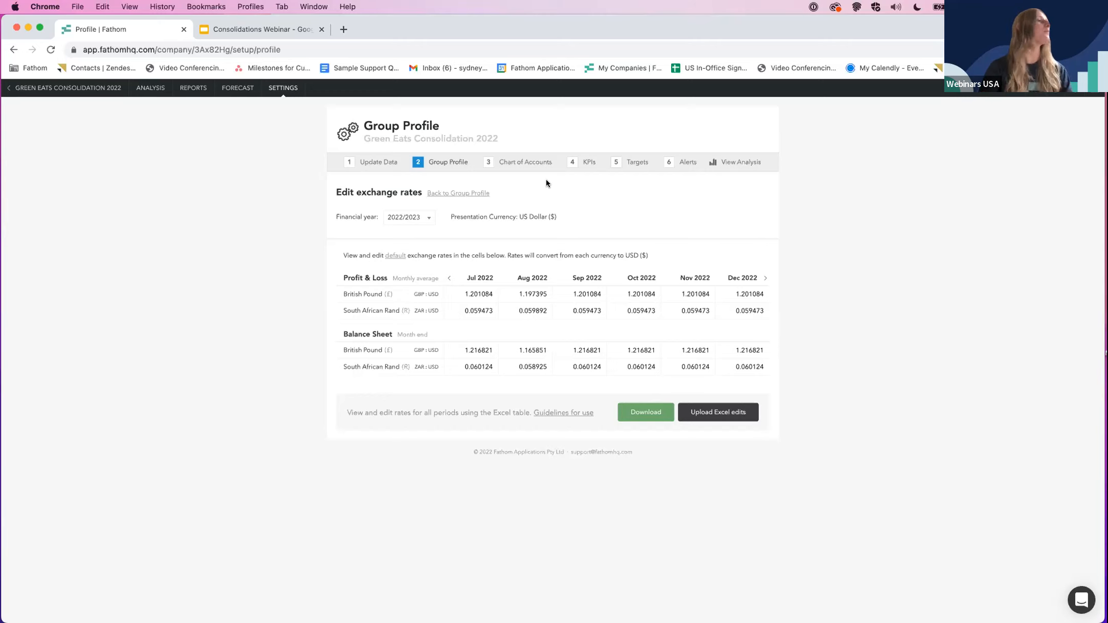
- In the group's chart of accounts, group the two COS Goods accounts under a new heading named COS Goods and save the changes
left_click(526, 165)
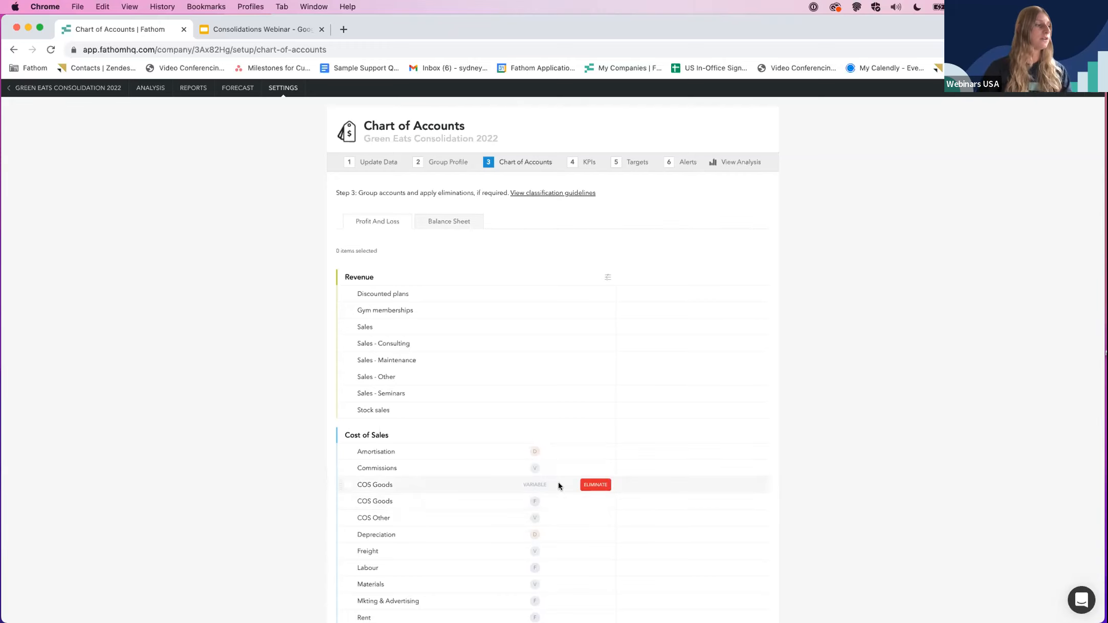
scroll(559, 485, "down", 3)
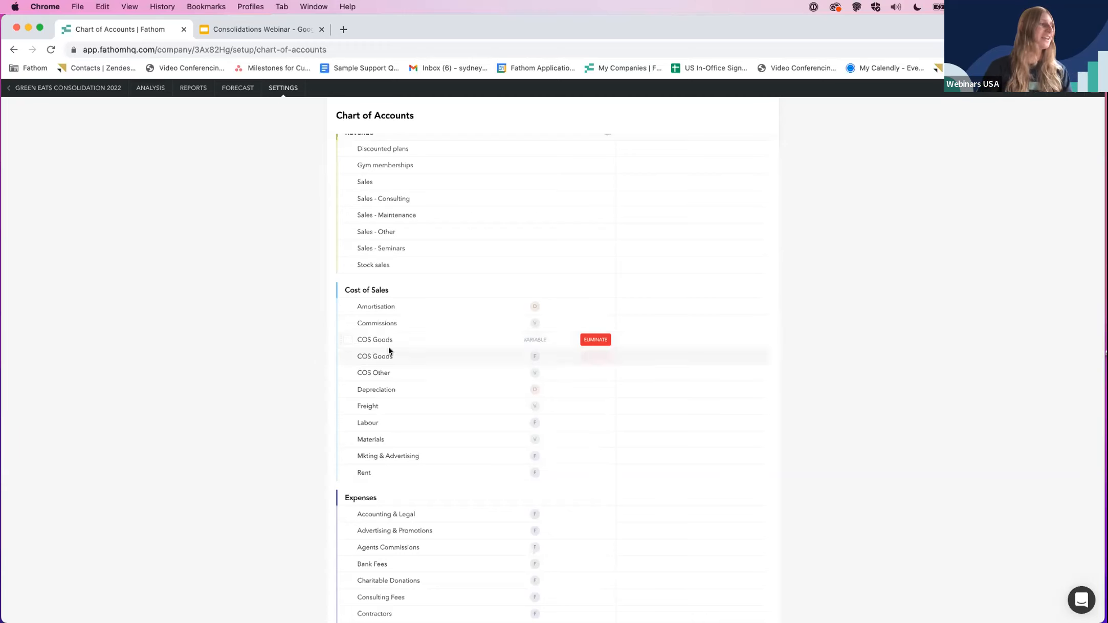
left_click(348, 339)
left_click(347, 358)
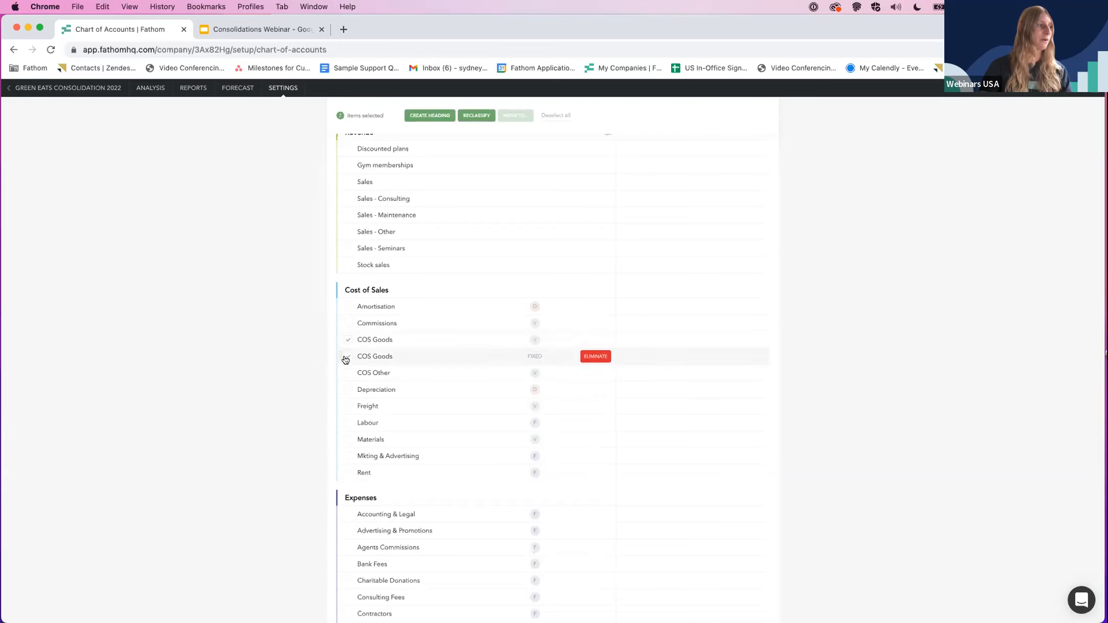
left_click(420, 116)
type("COS")
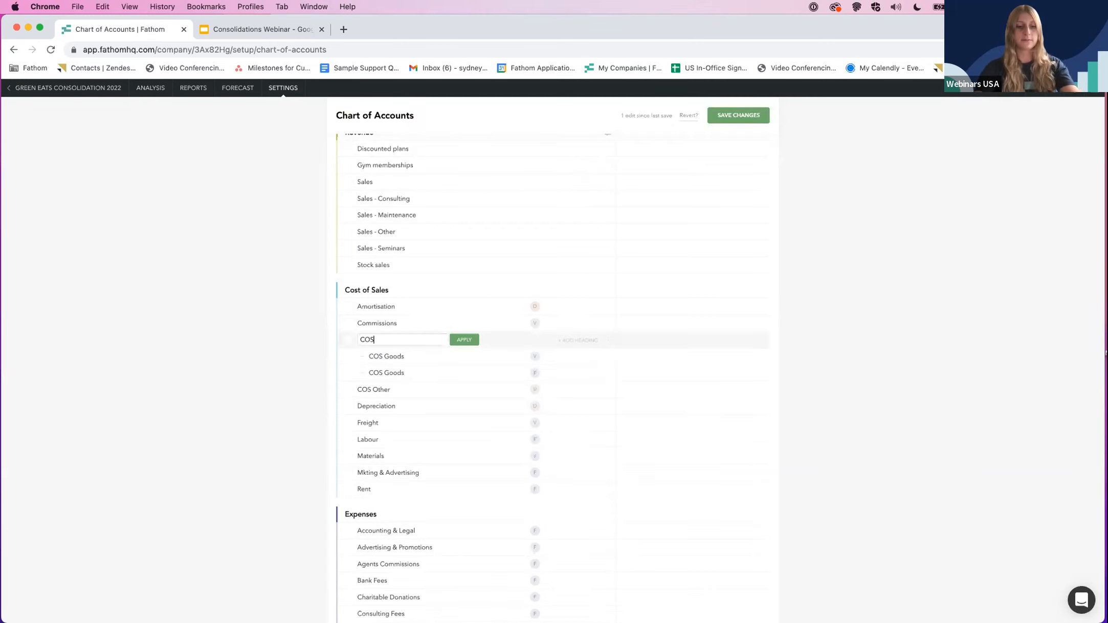
type(" Gooss")
left_click(462, 339)
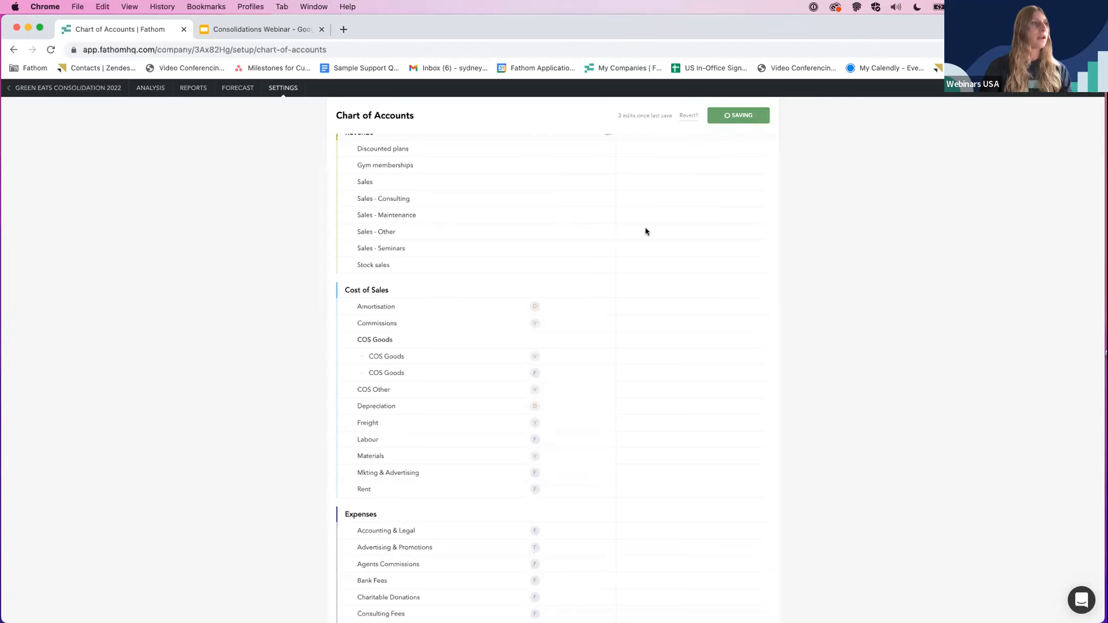
- Eliminate Green Eats Brixton as a source company for the COS Other account under Cost of Sales
mouse_move(616, 389)
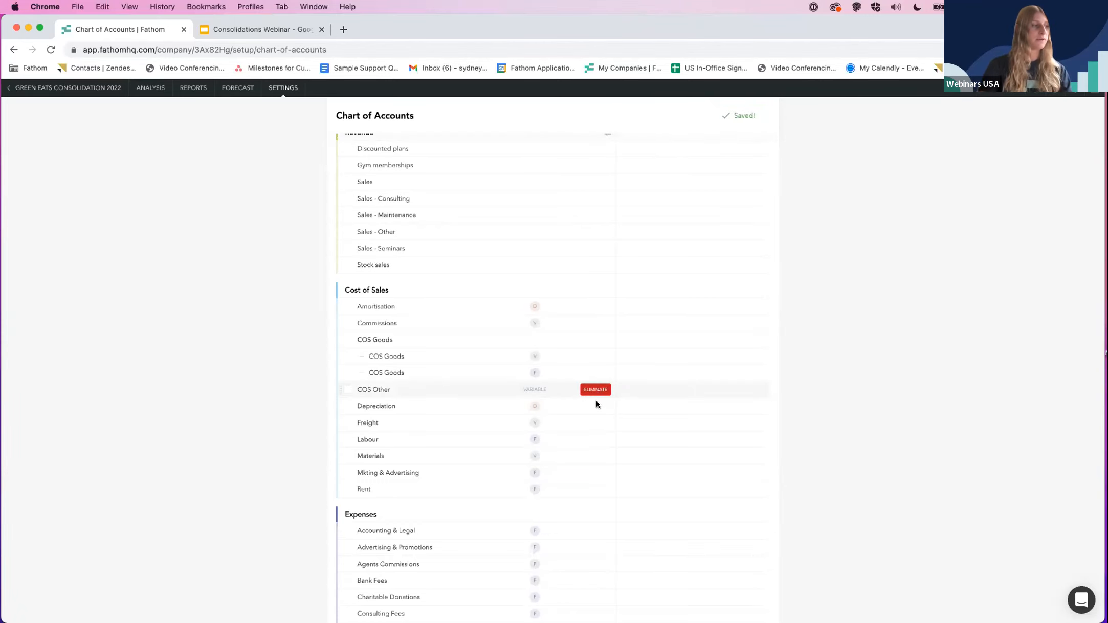
left_click(594, 373)
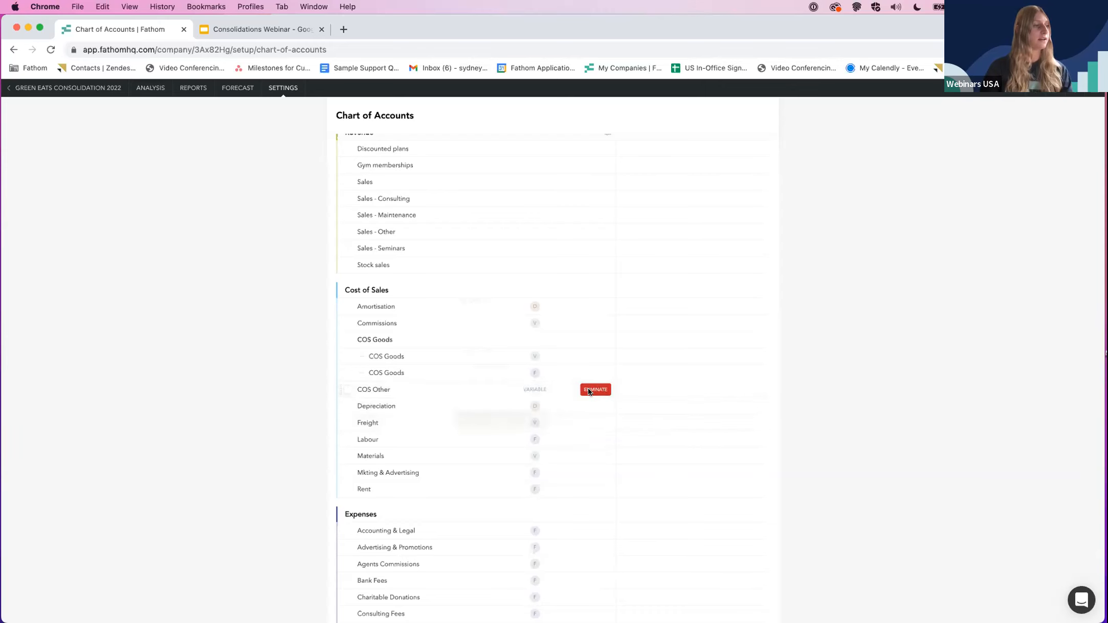
left_click(588, 388)
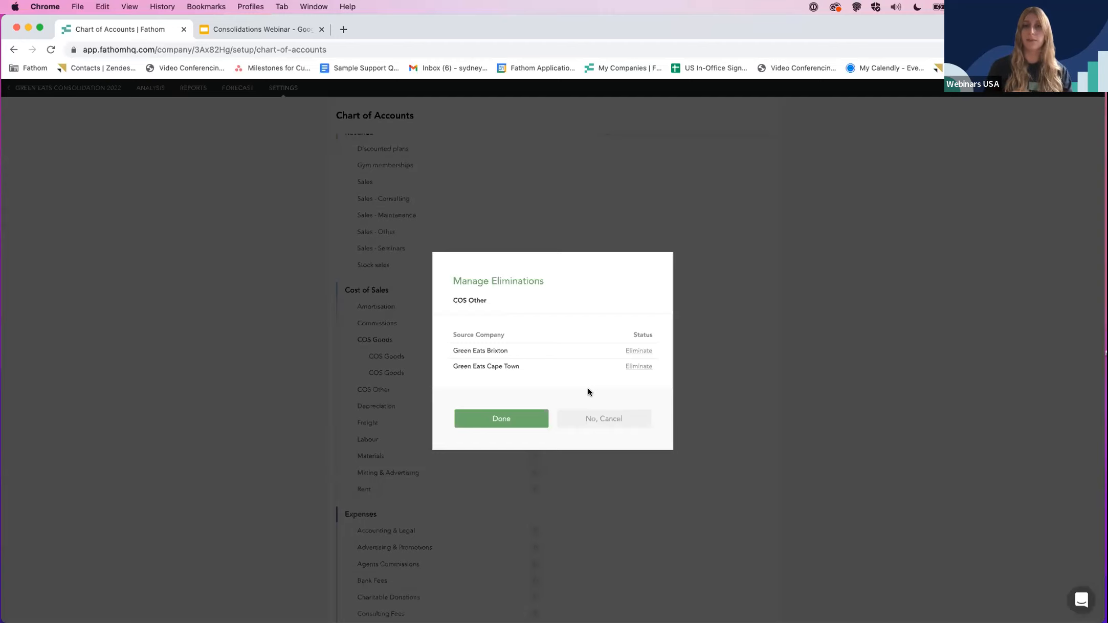
left_click(637, 351)
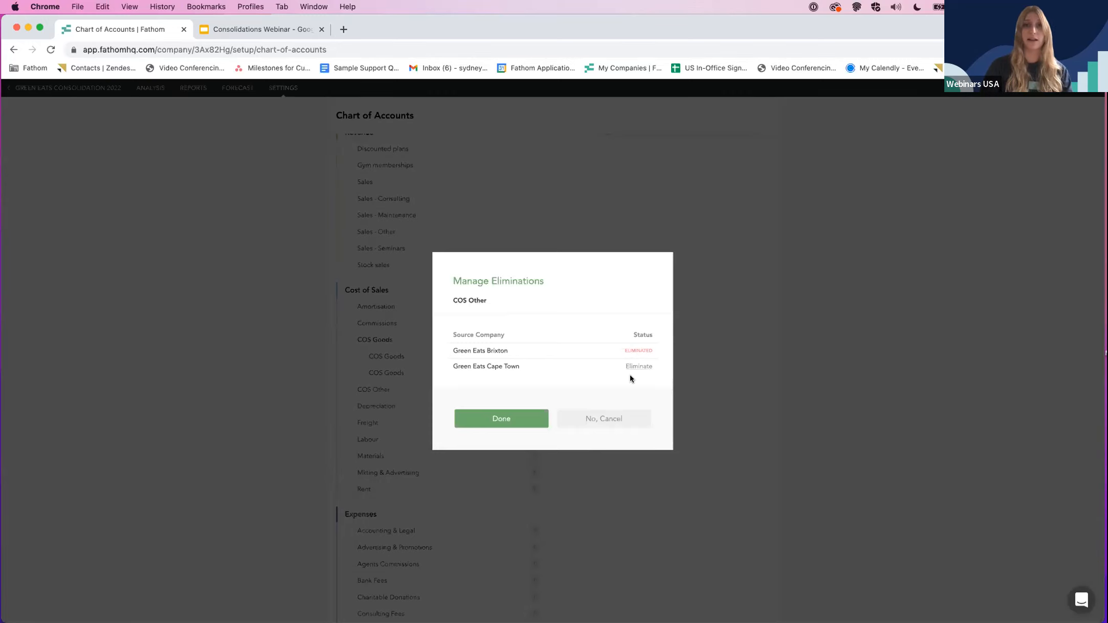
left_click(523, 415)
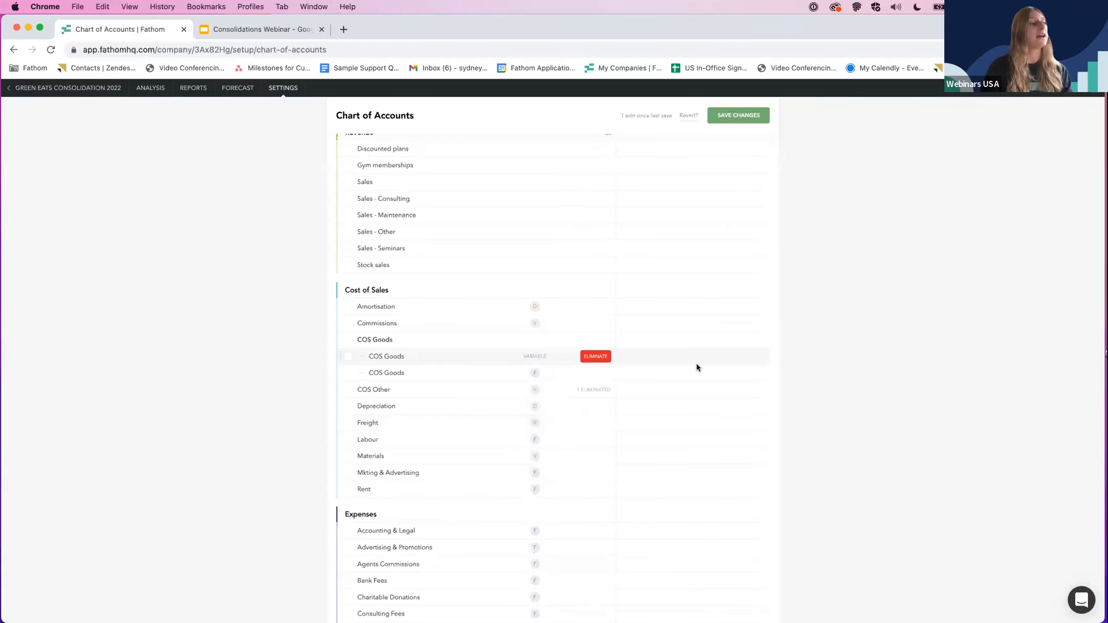
- Remove the Green Eats Brixton elimination from the COS Other account and apply it again
left_click(597, 388)
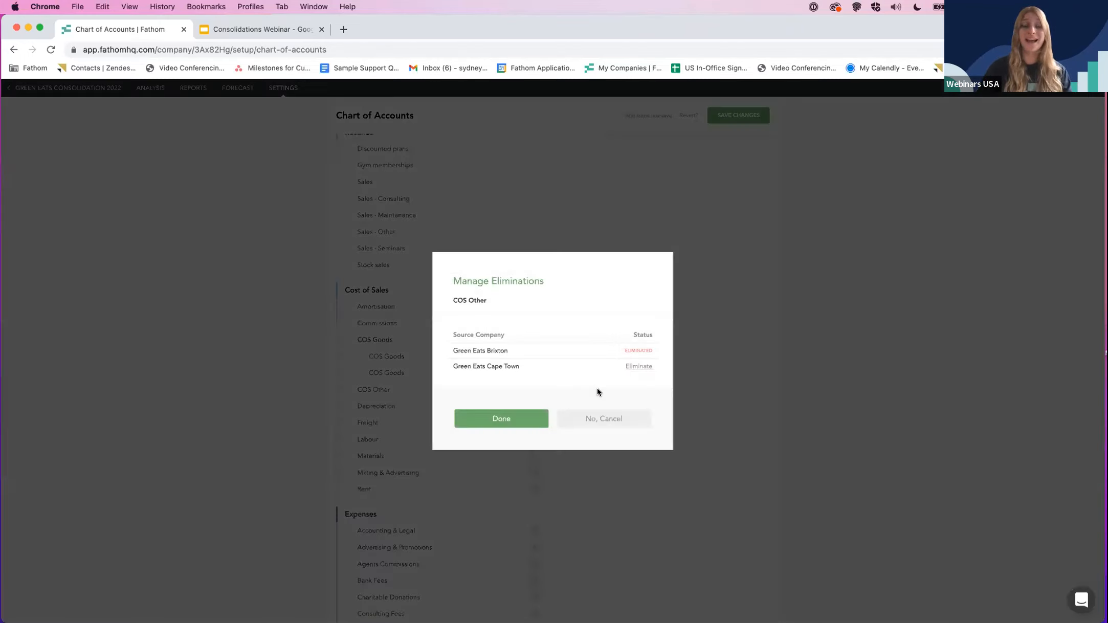
left_click(630, 350)
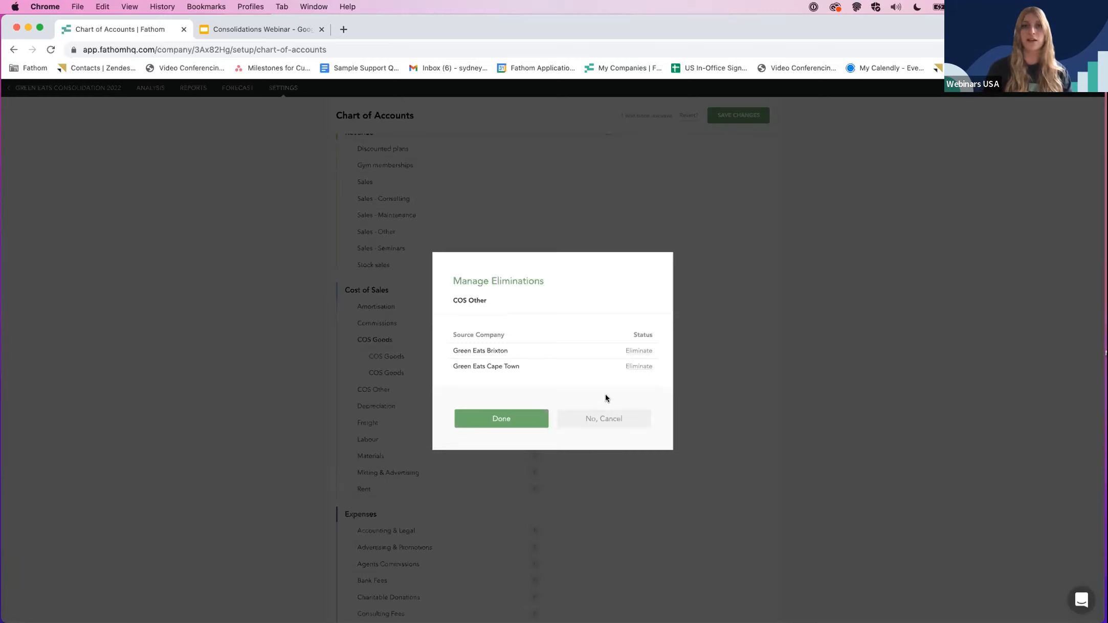
left_click(519, 416)
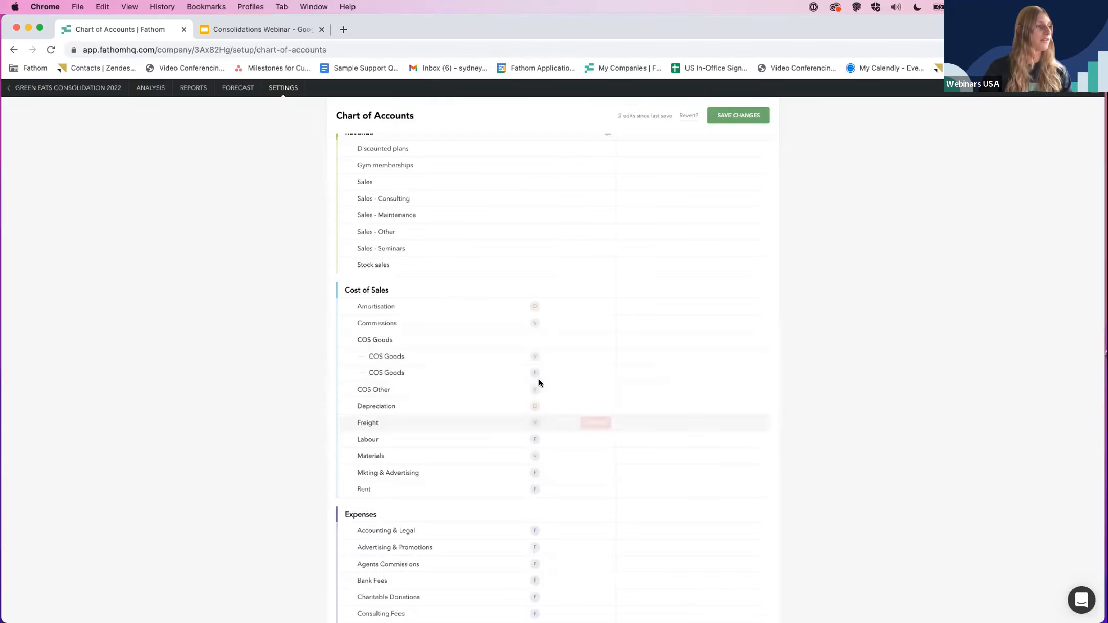
left_click(594, 388)
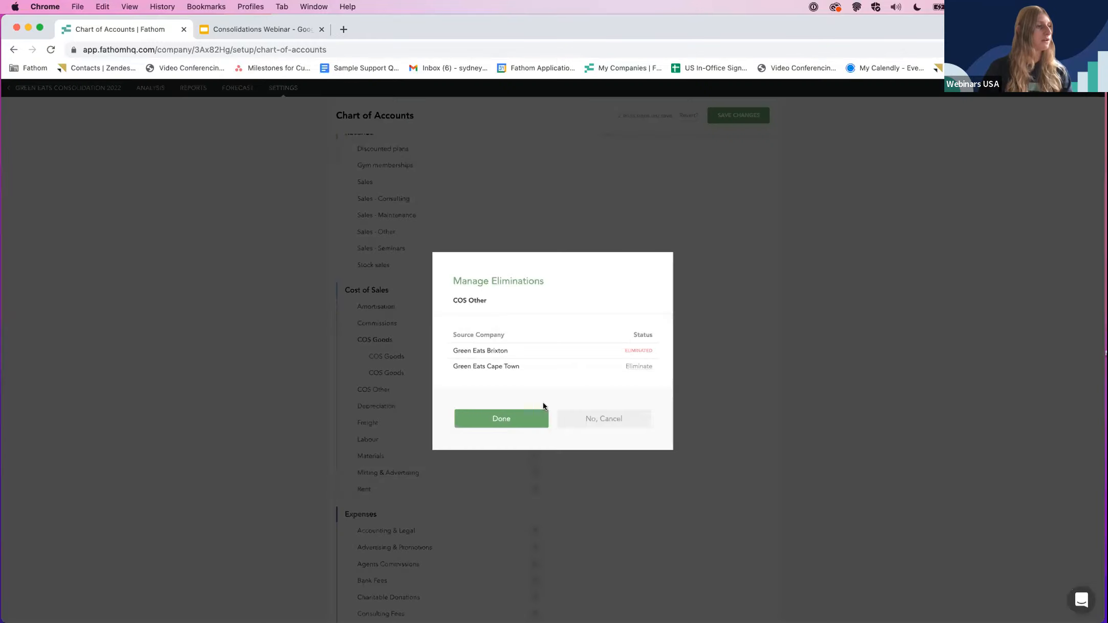
left_click(521, 416)
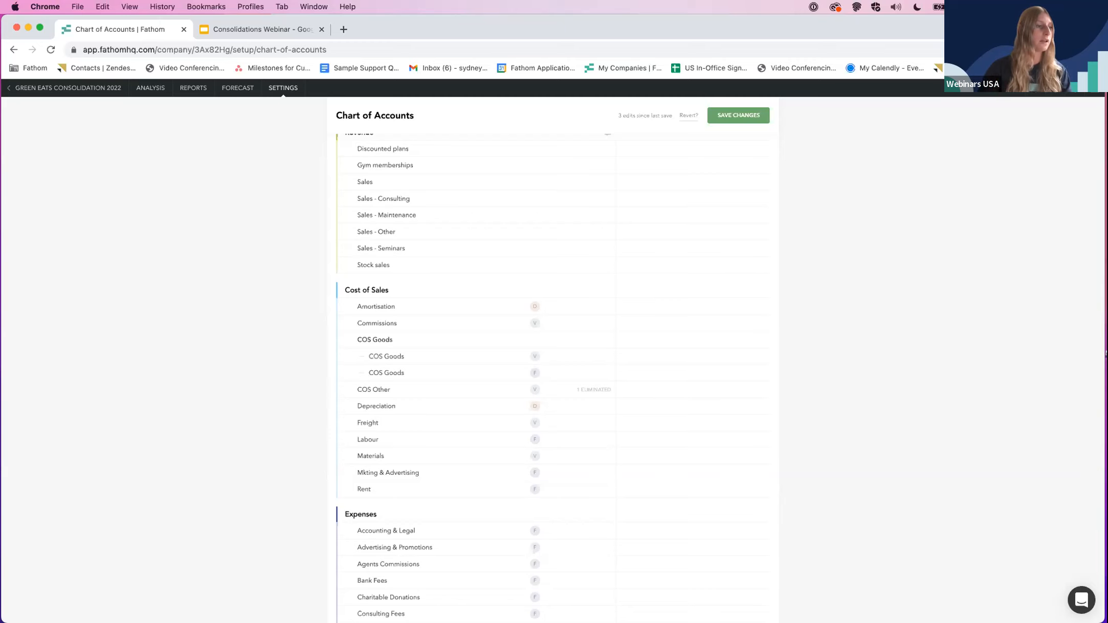
- Switch to Excel to view the Green Eats Elimination company Nov 2021 workbook, and return to the chart of accounts in Fathom
mouse_move(857, 606)
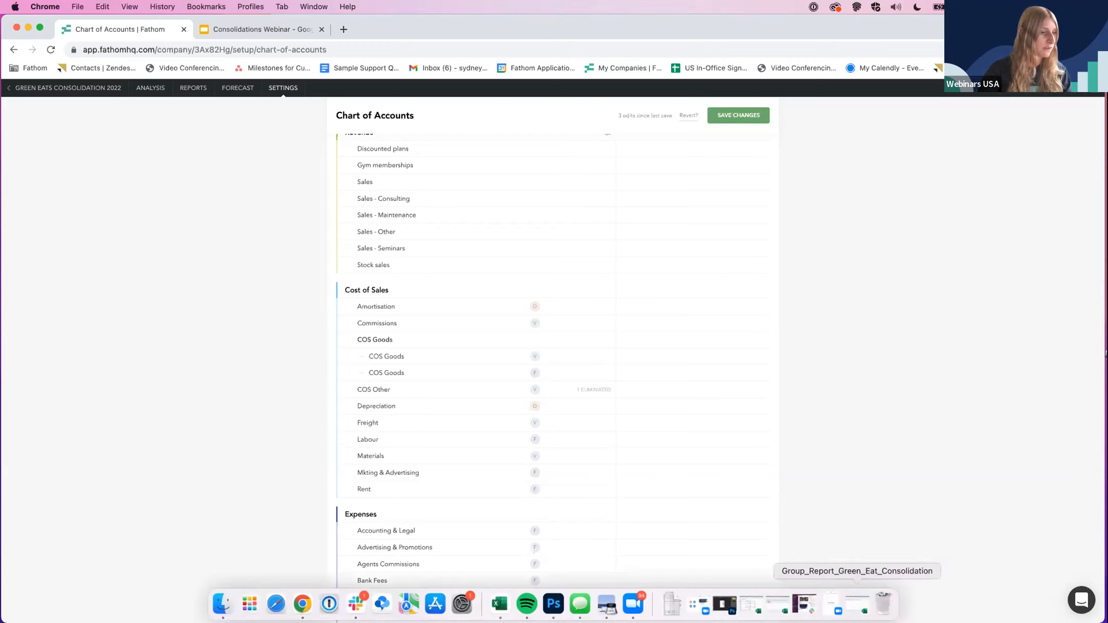
left_click(778, 605)
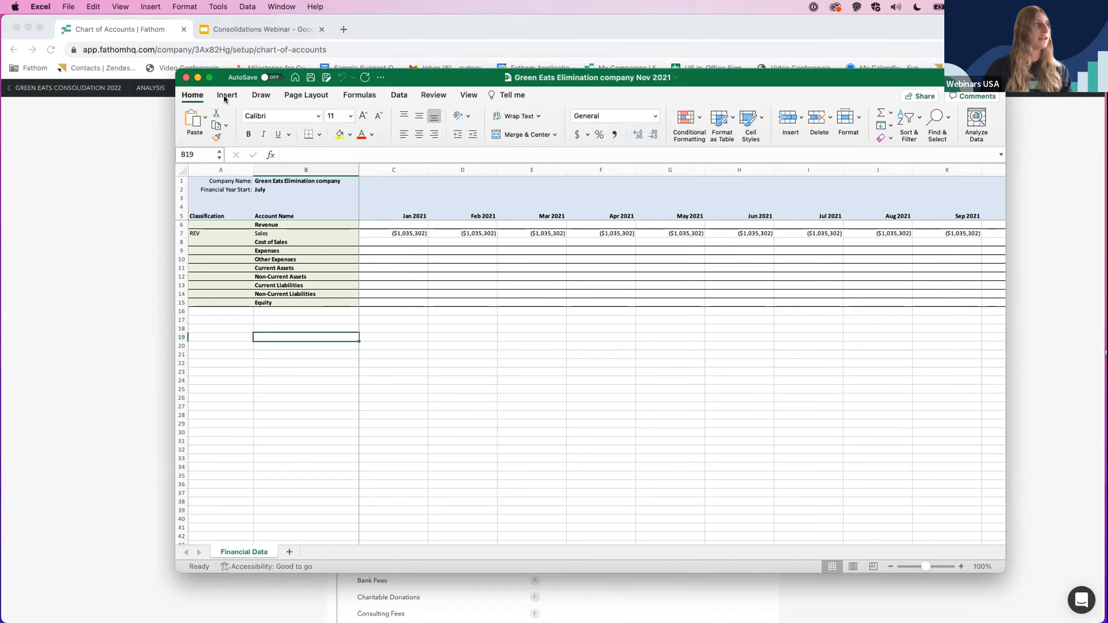
left_click(197, 77)
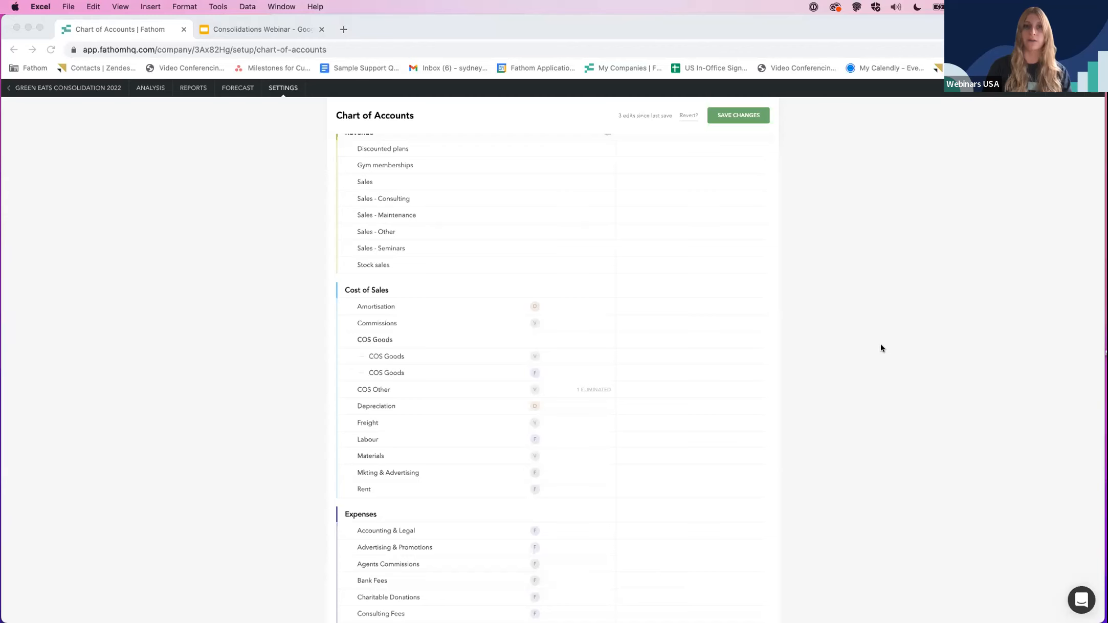
- Examine the balance sheet accounts in the group's chart of accounts and their elimination options
scroll(814, 263, "up", 5)
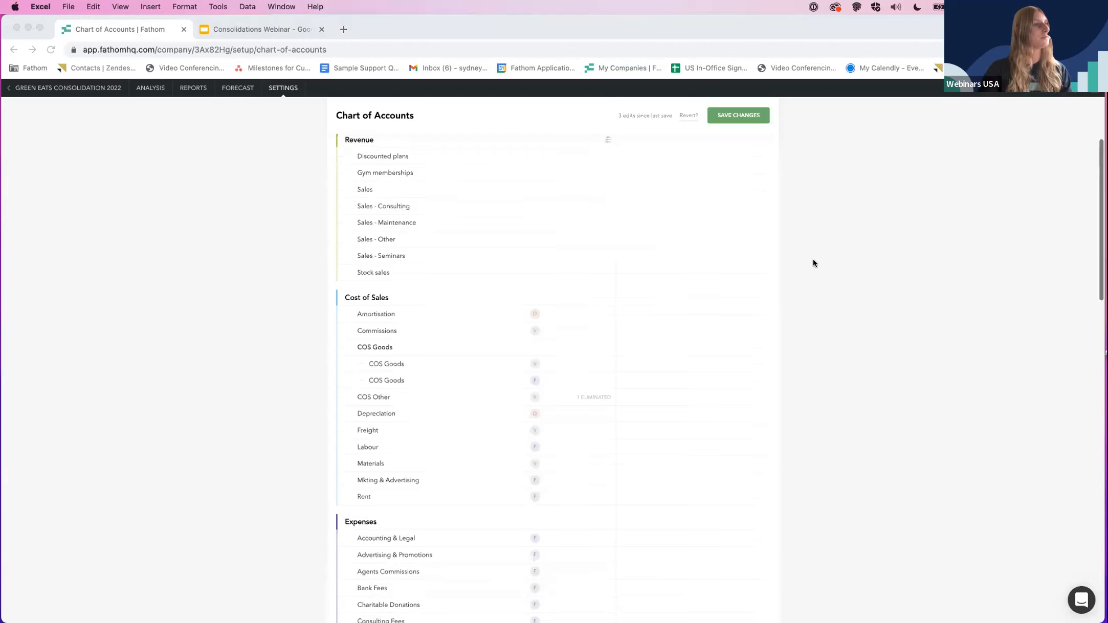
left_click(460, 219)
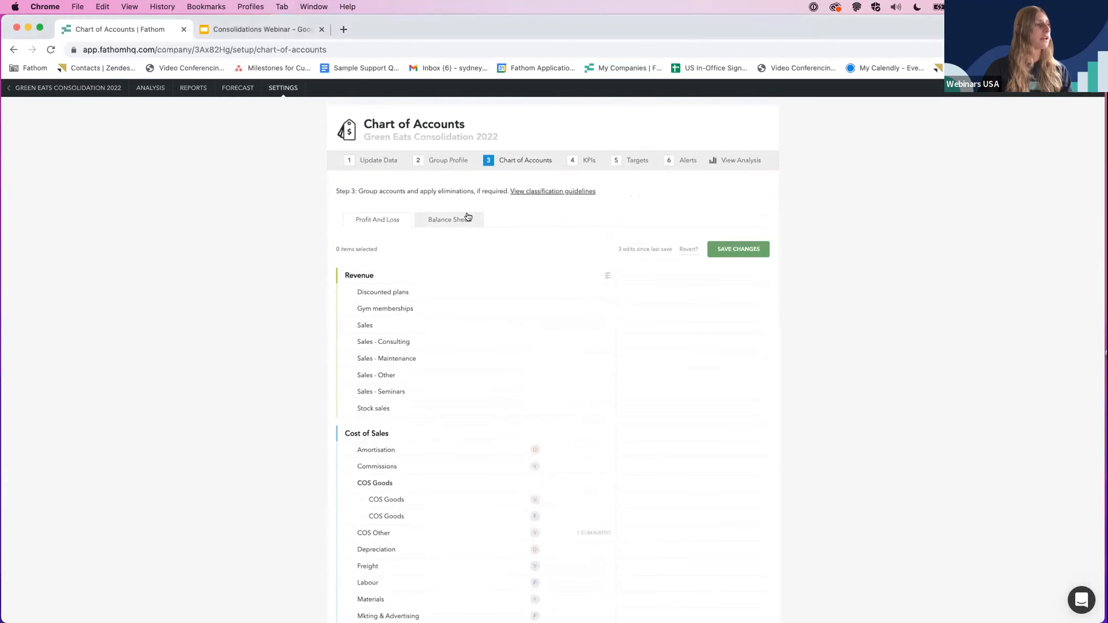
scroll(575, 350, "down", 3)
left_click(595, 304)
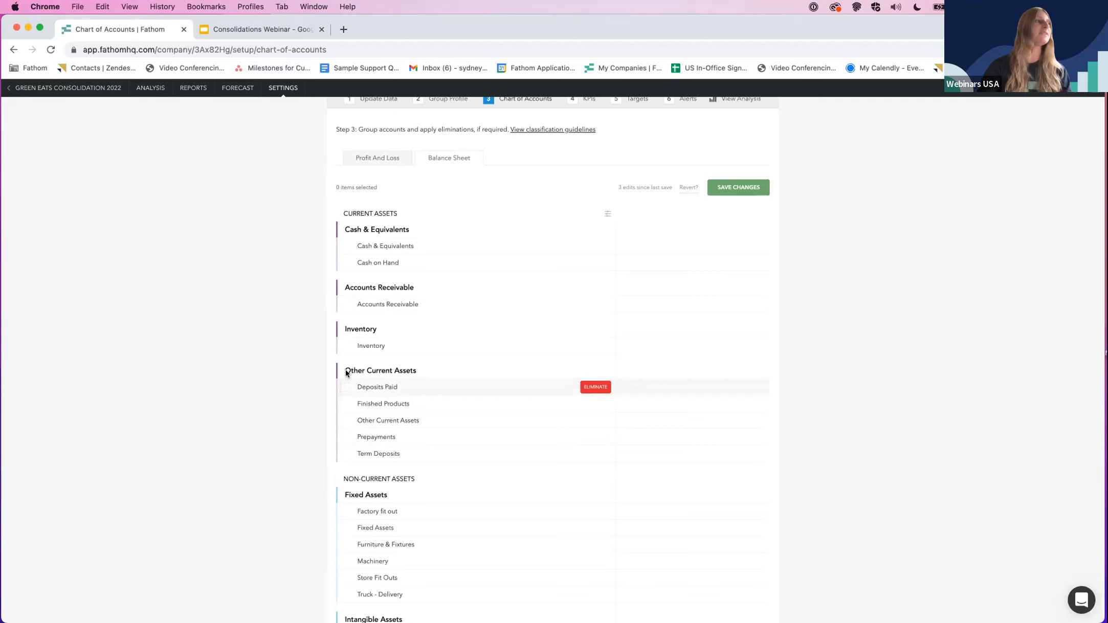
scroll(465, 250, "up", 1)
- Leave the chart of accounts without saving the pending edits, and review the group's selected KPIs, including the custom ones
left_click(574, 132)
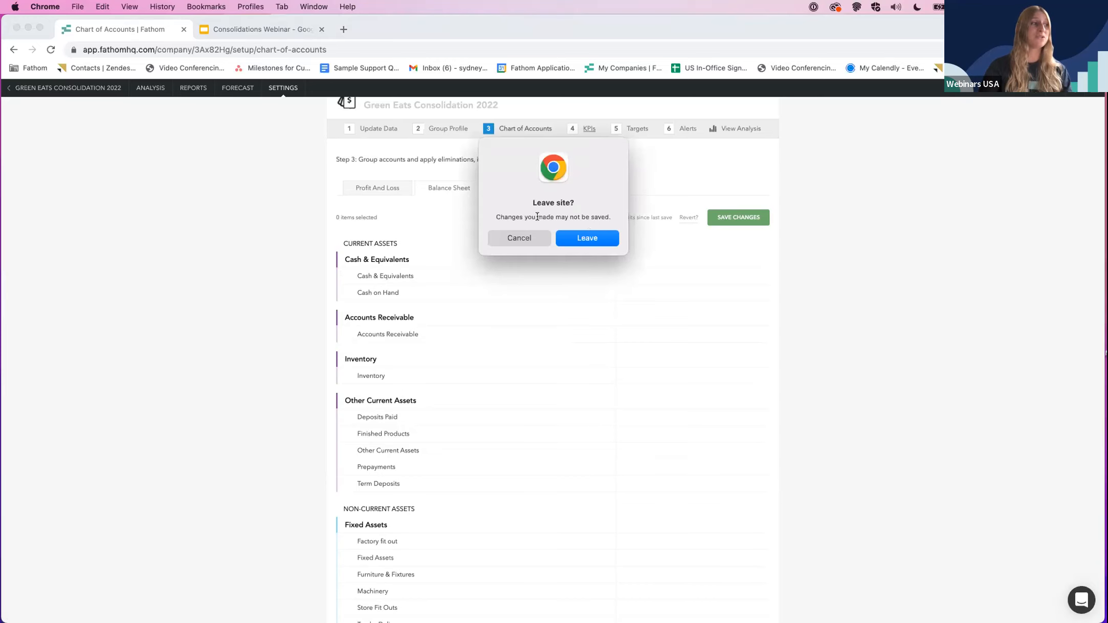
left_click(573, 238)
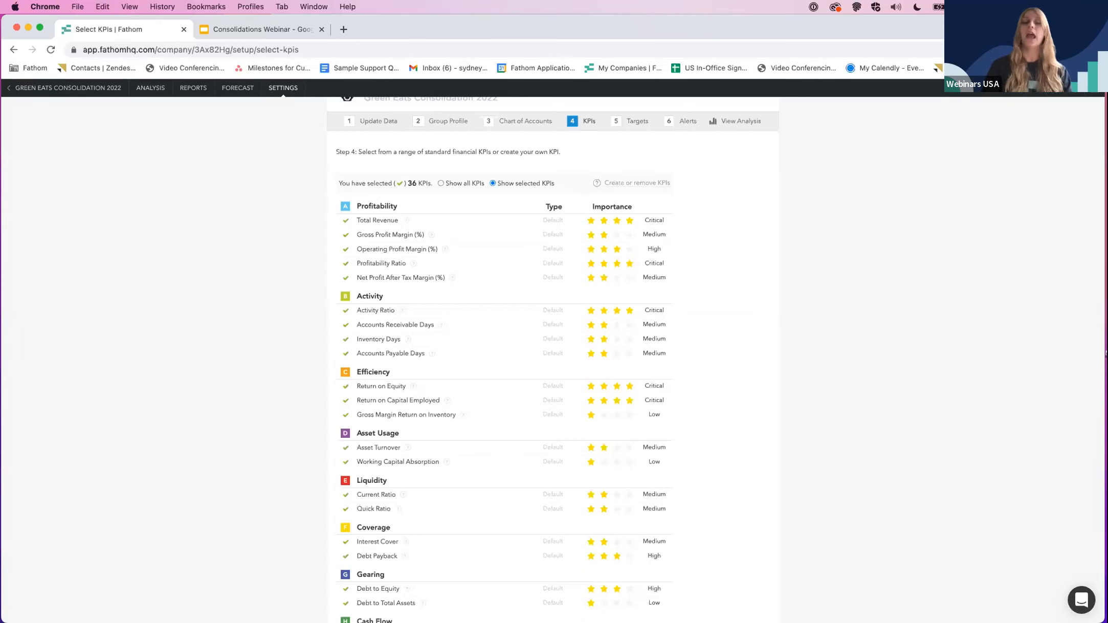
mouse_move(655, 185)
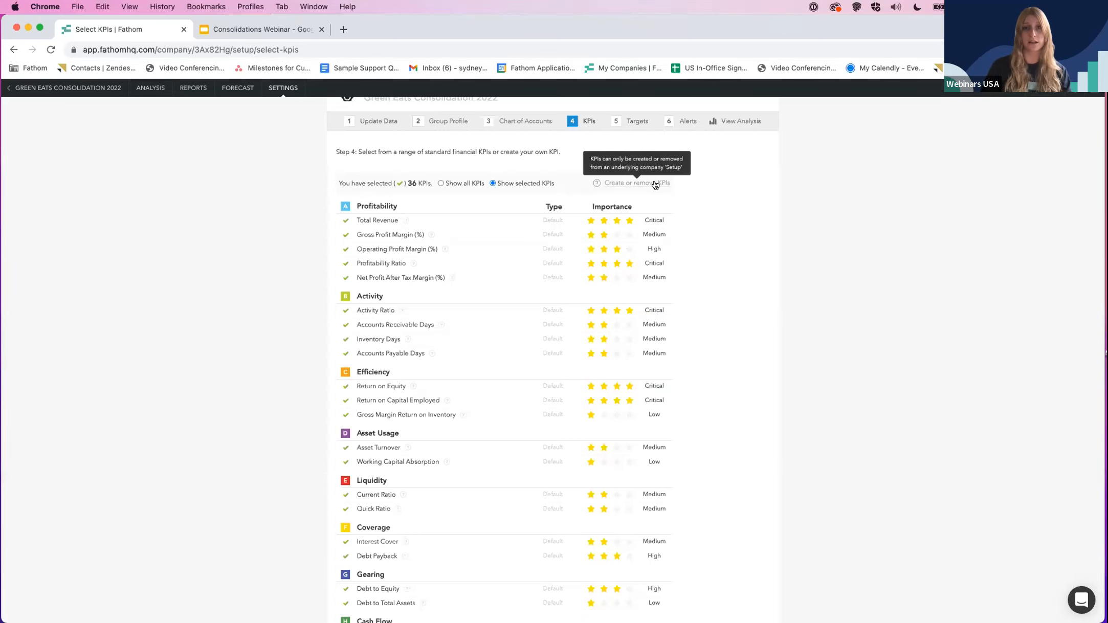
scroll(450, 374, "down", 6)
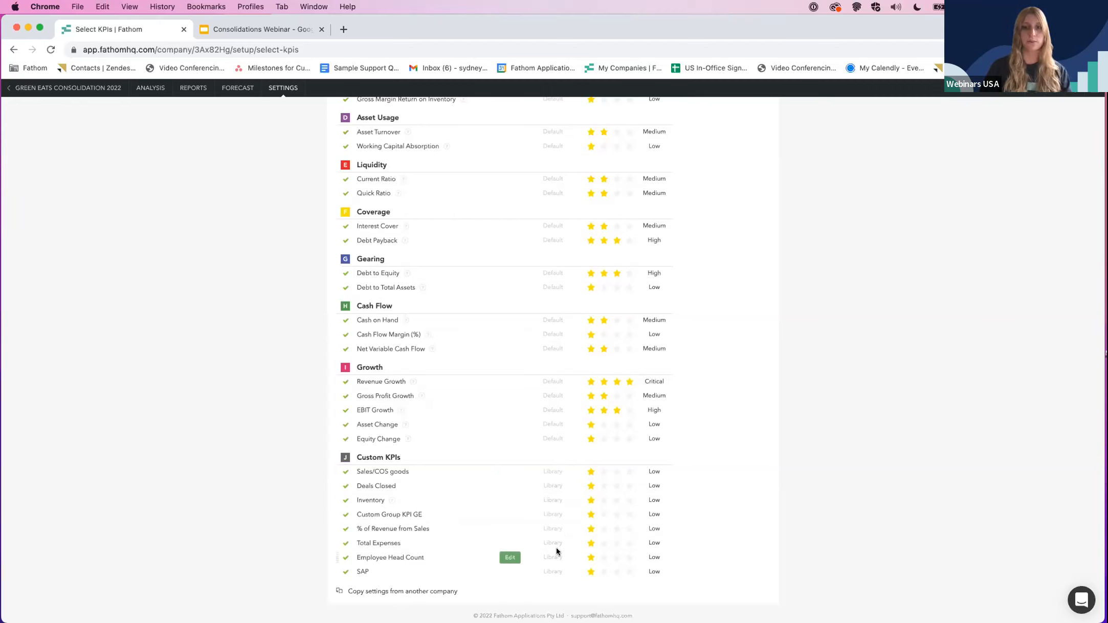
scroll(512, 409, "up", 7)
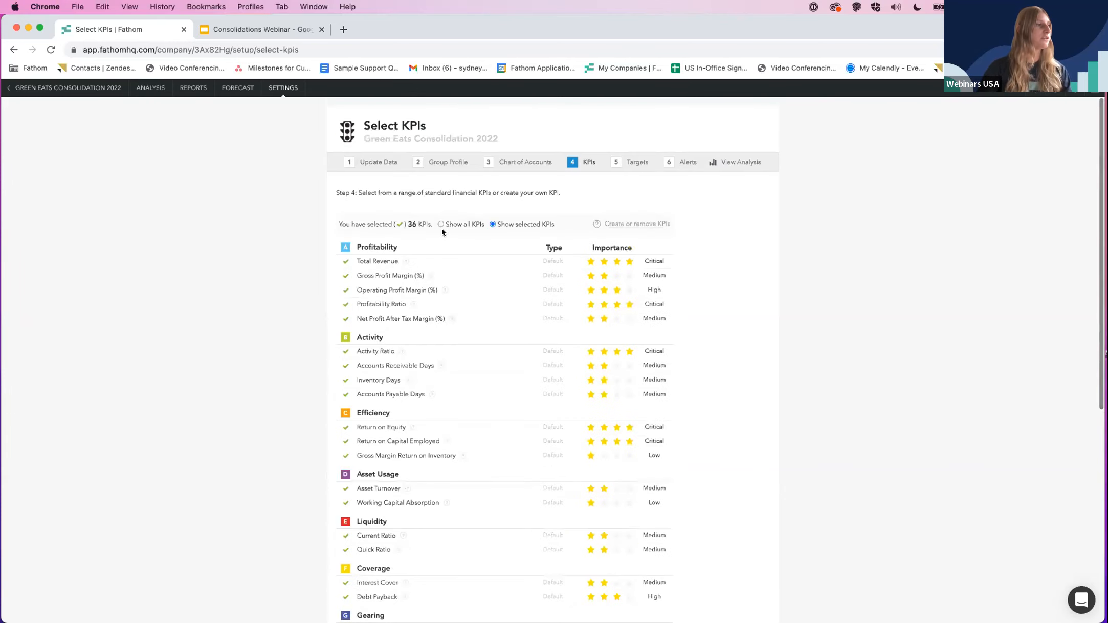
- Show all KPIs and toggle the Profitability Ratio and Net Profit After Tax Margin KPIs off and back on
left_click(447, 224)
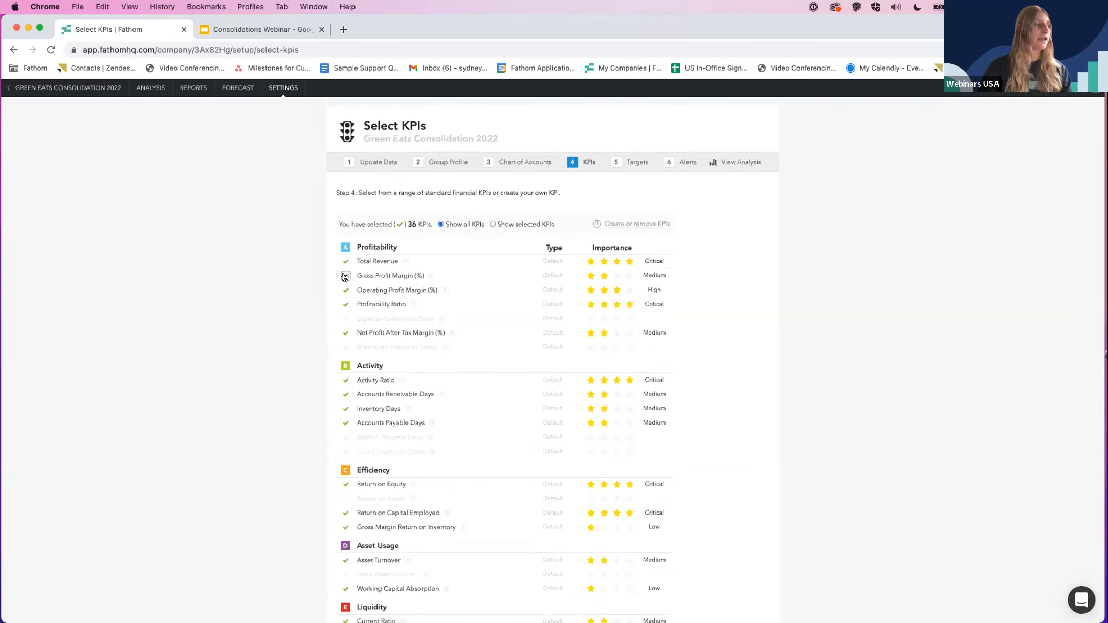
left_click(343, 305)
left_click(344, 305)
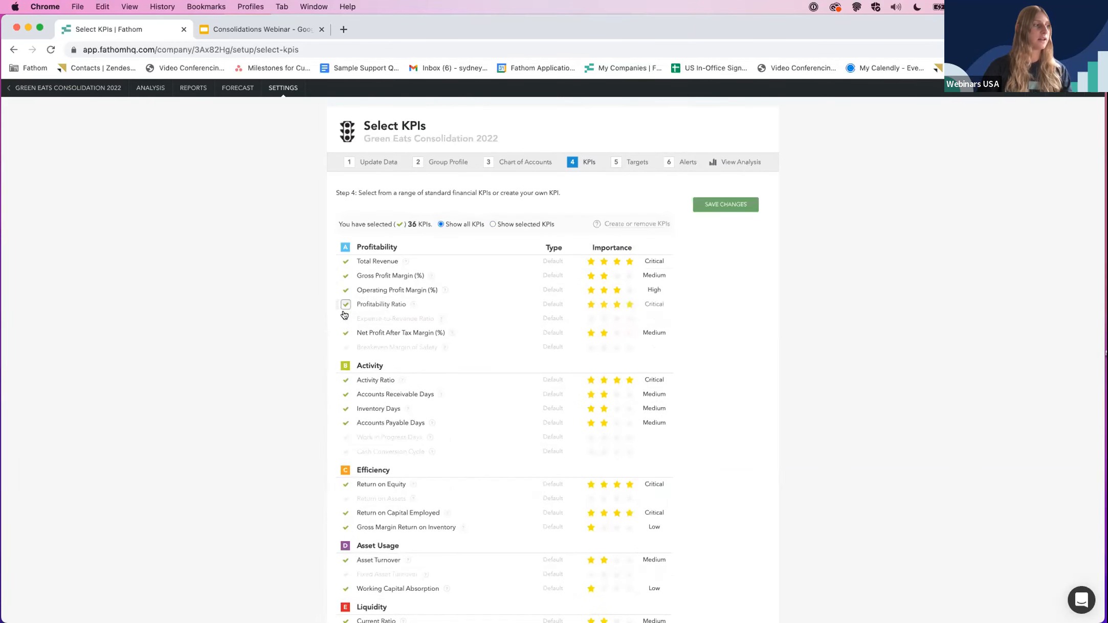
left_click(345, 334)
left_click(345, 333)
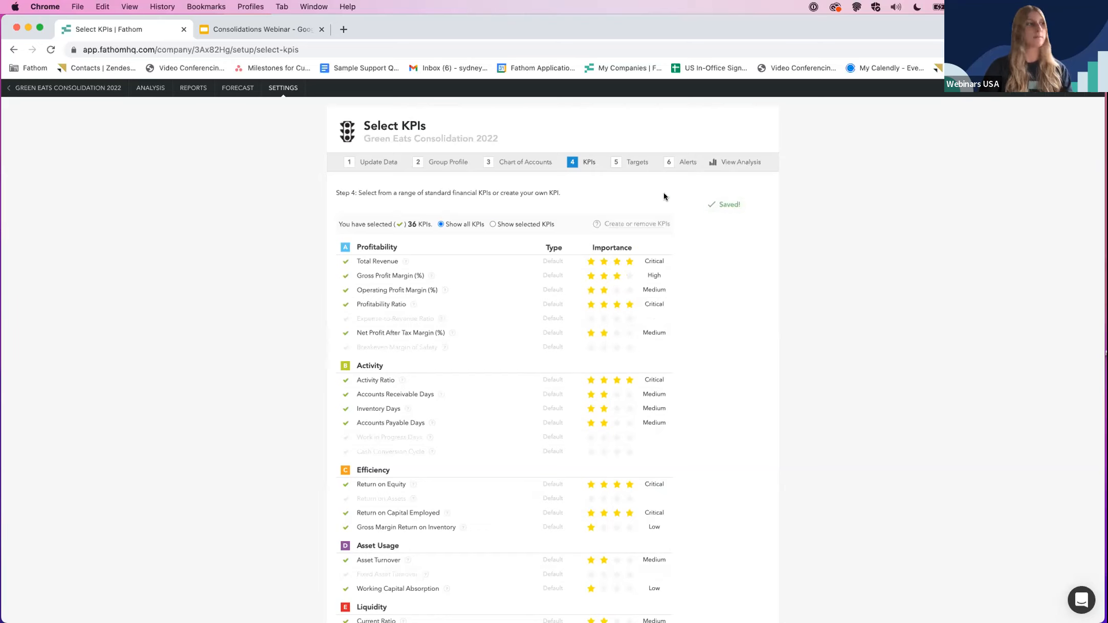
- Set the targets of all Profitability and Activity KPIs to use budgets, and save the changes
left_click(634, 164)
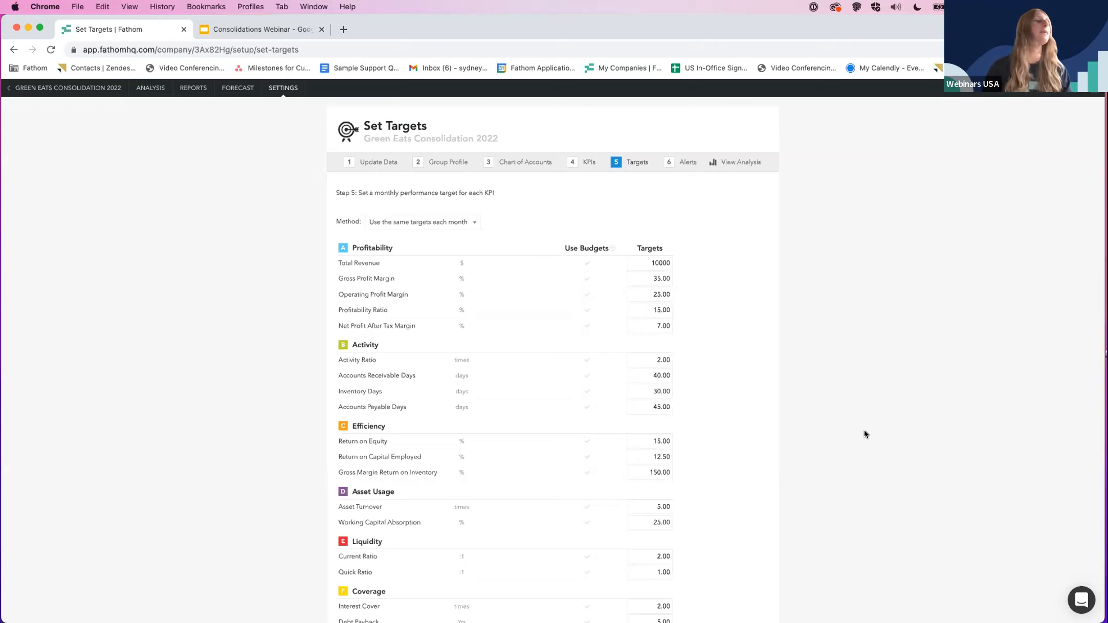
left_click(587, 263)
left_click(586, 279)
left_click(587, 295)
left_click(587, 310)
left_click(587, 326)
left_click(587, 359)
left_click(587, 376)
left_click(587, 392)
left_click(587, 407)
left_click(669, 436)
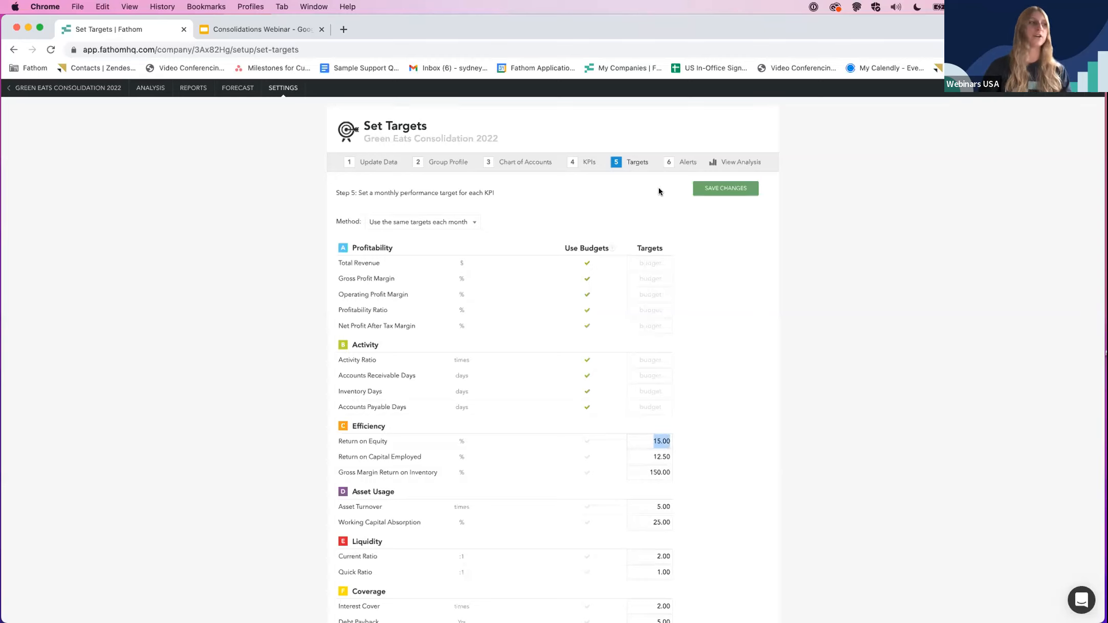
left_click(710, 190)
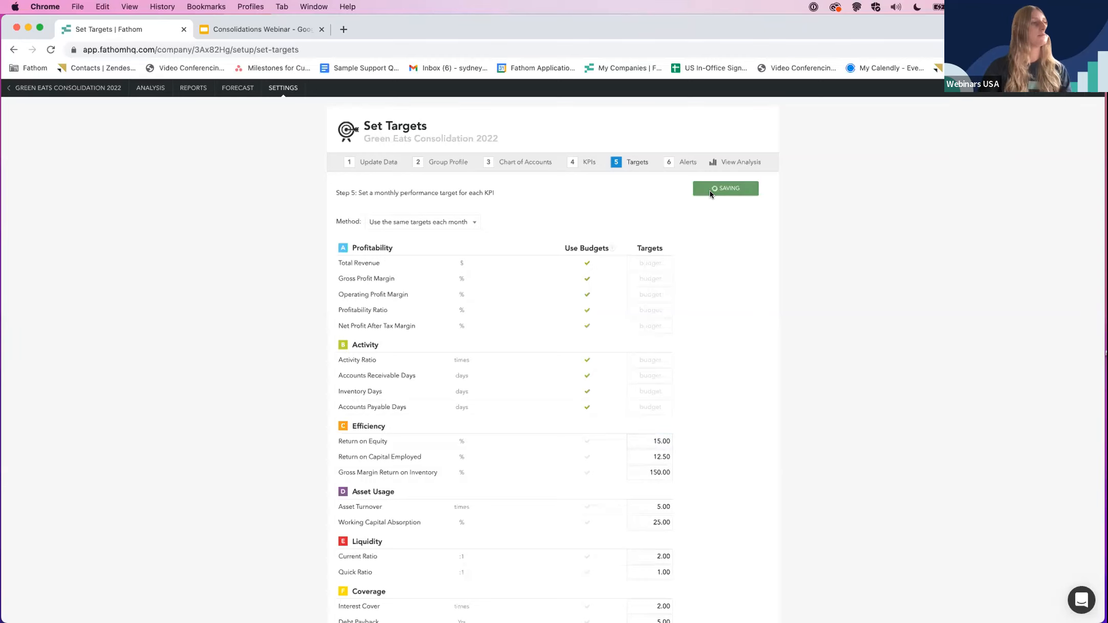
- Turn on the Total Revenue, Net Profit After Tax % and Breakeven Safety Margin alerts for the group, and save the changes
left_click(683, 166)
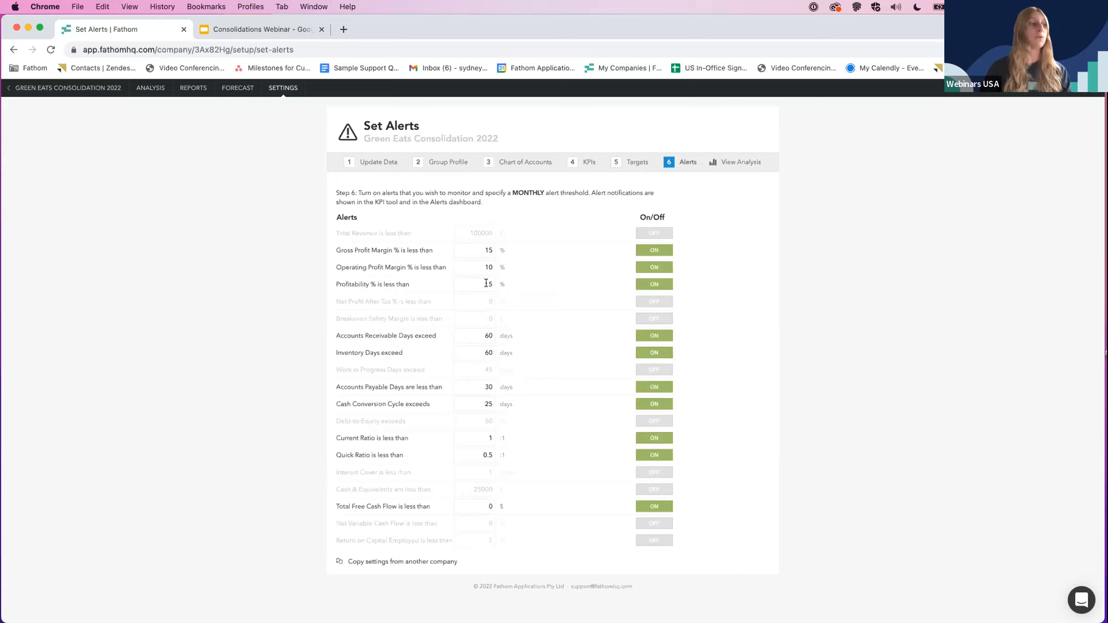
left_click(645, 234)
left_click(646, 303)
left_click(645, 316)
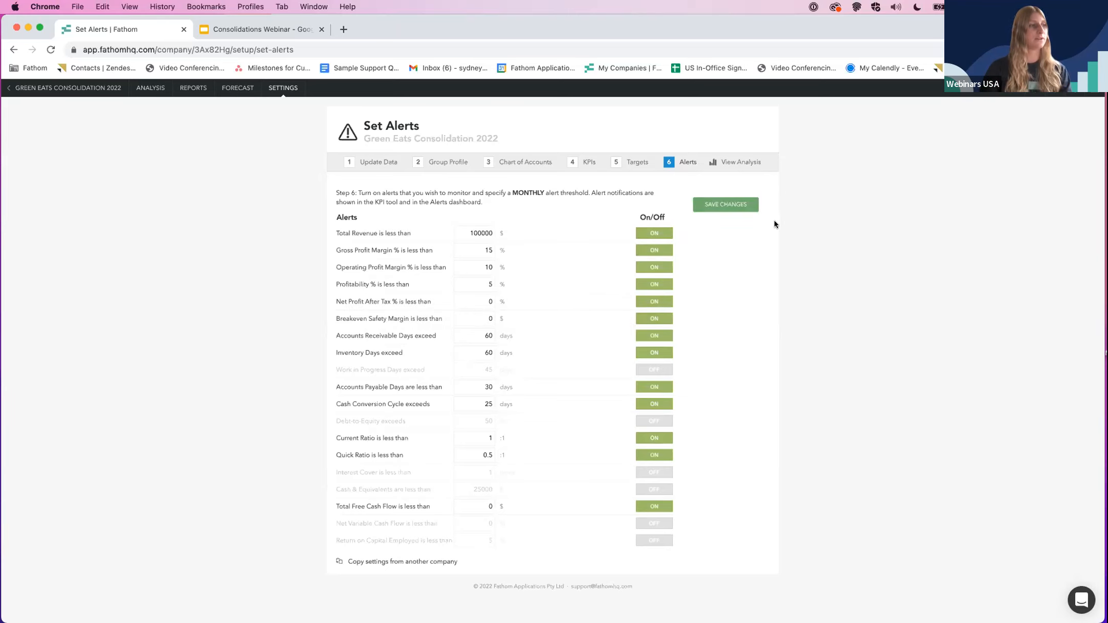
left_click(733, 202)
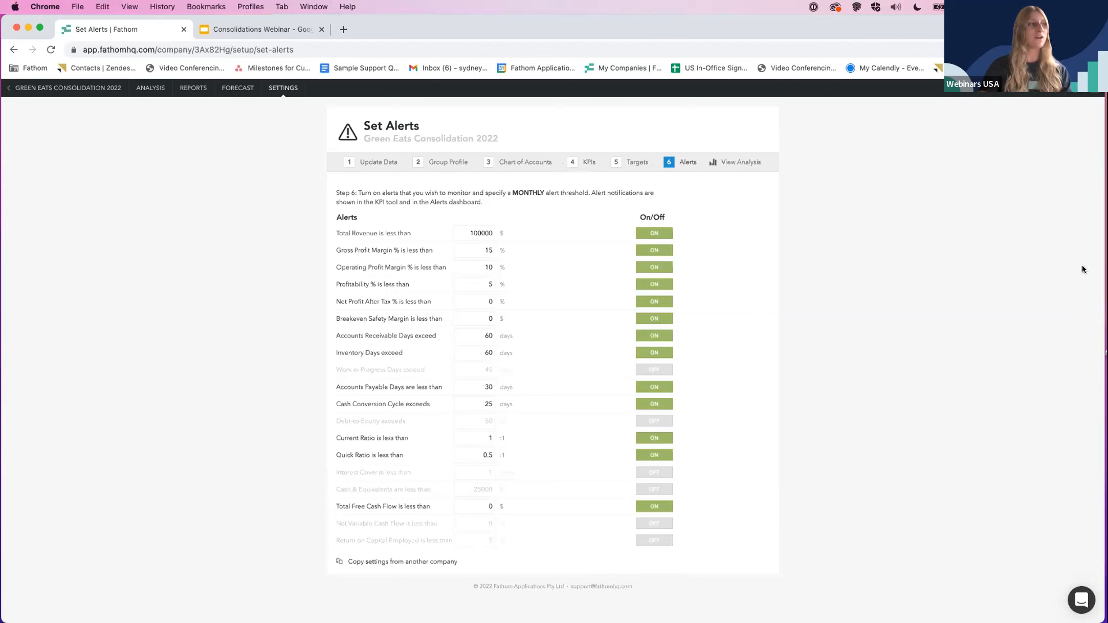
- Open the group's analysis, look through the metrics available for the company Breakdown, and sort the Total Revenue breakdown A → Z
left_click(733, 164)
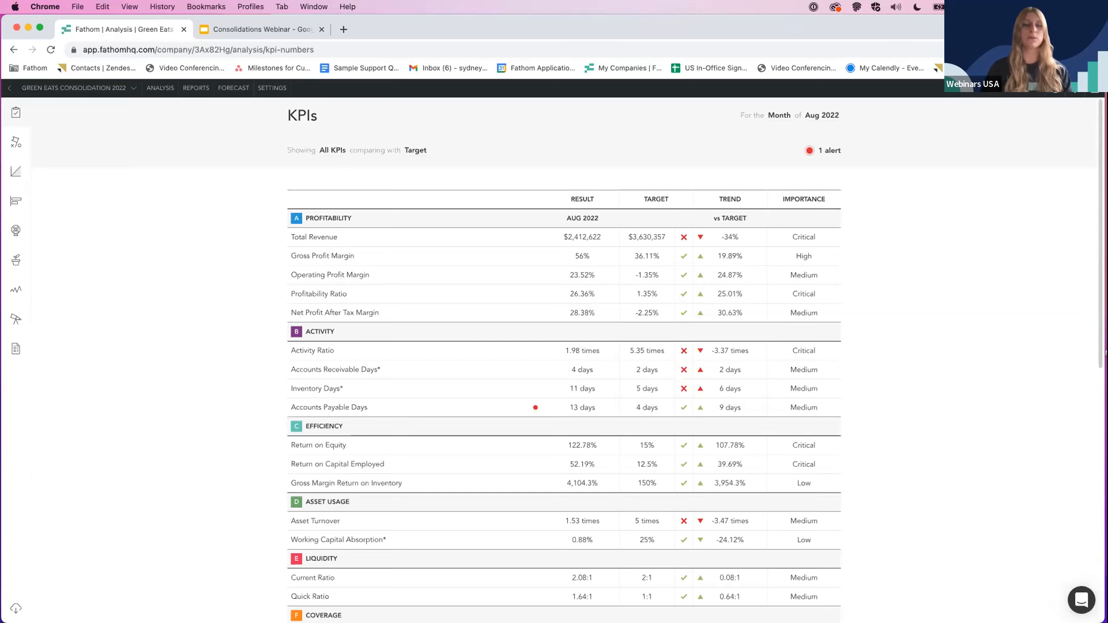
left_click(15, 202)
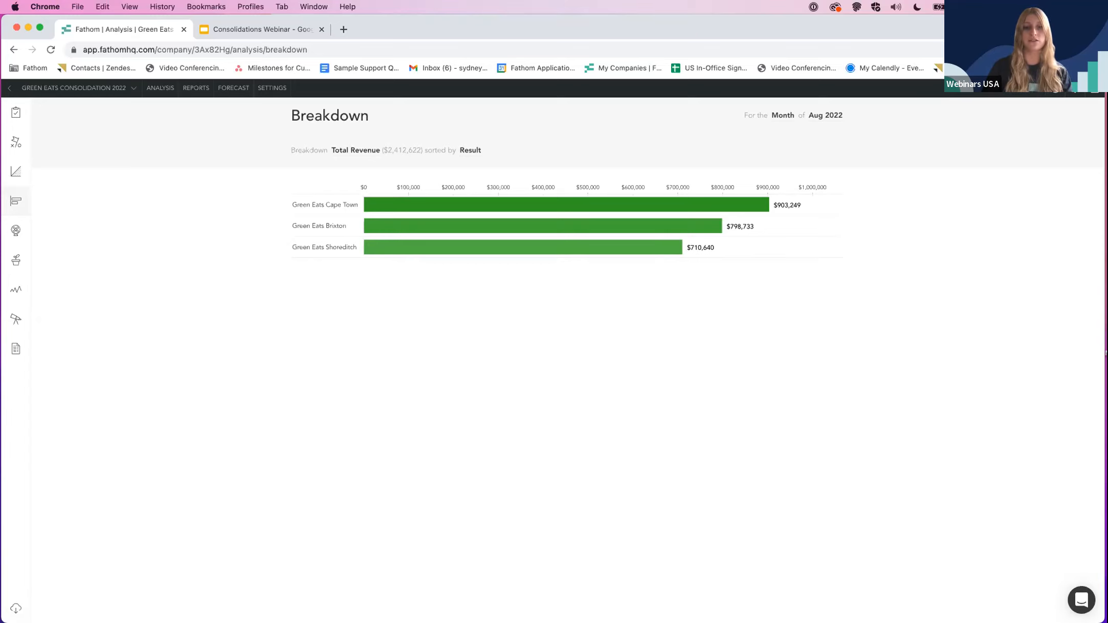
left_click(363, 153)
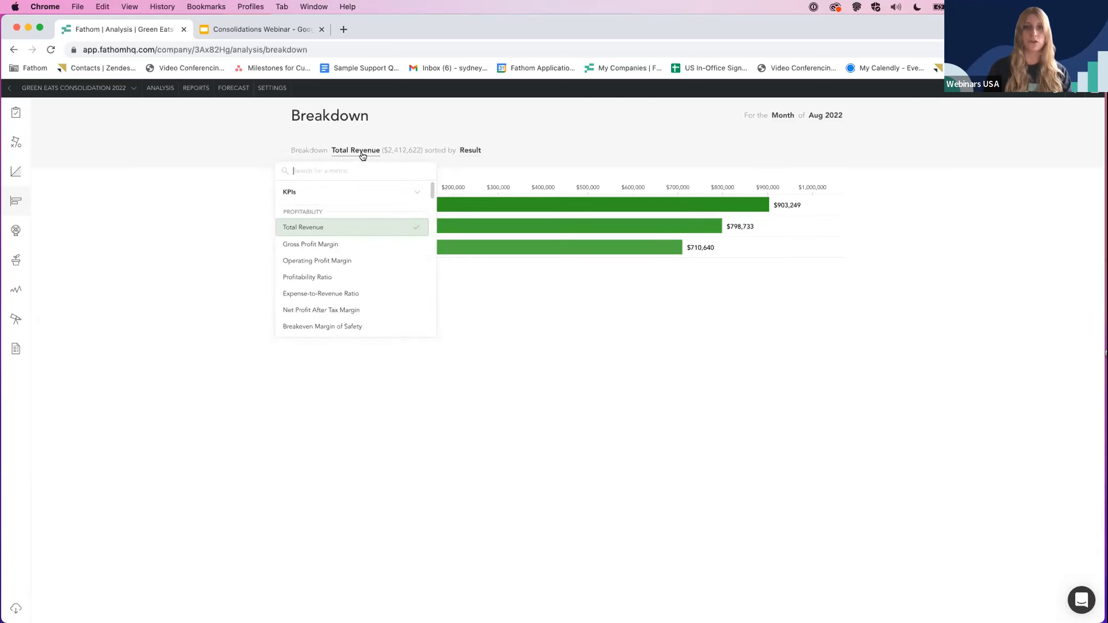
scroll(353, 208, "down", 15)
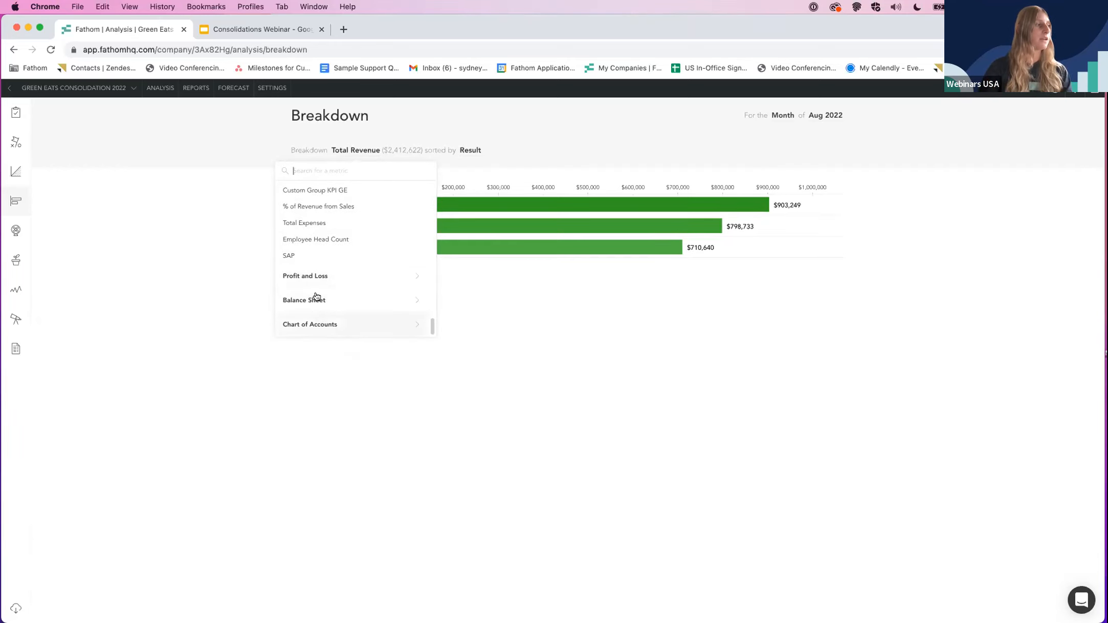
scroll(322, 252, "up", 15)
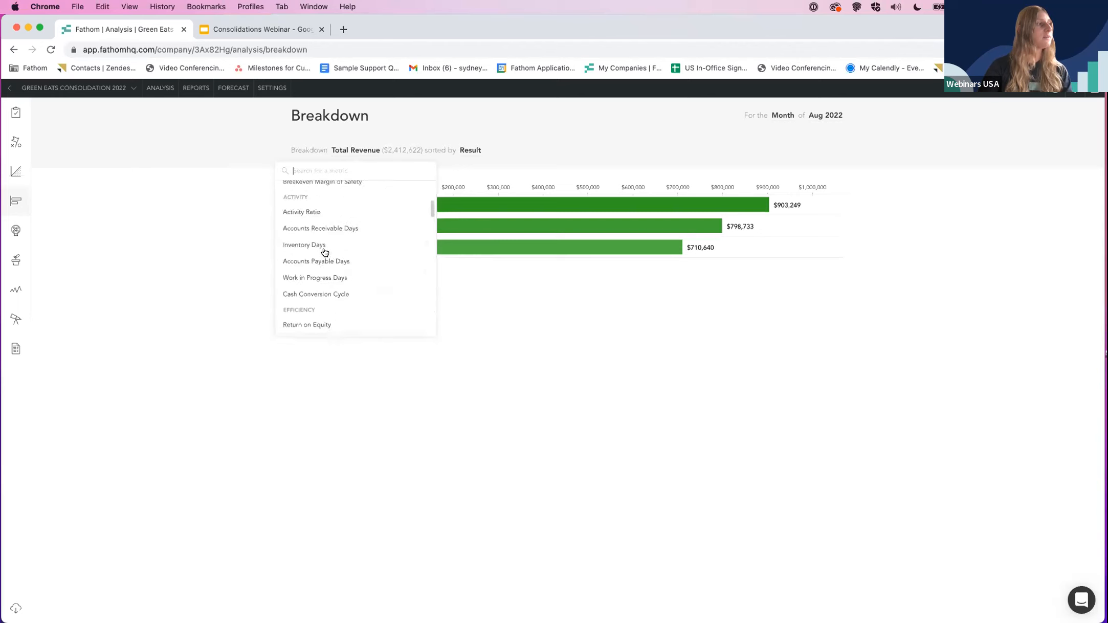
left_click(492, 150)
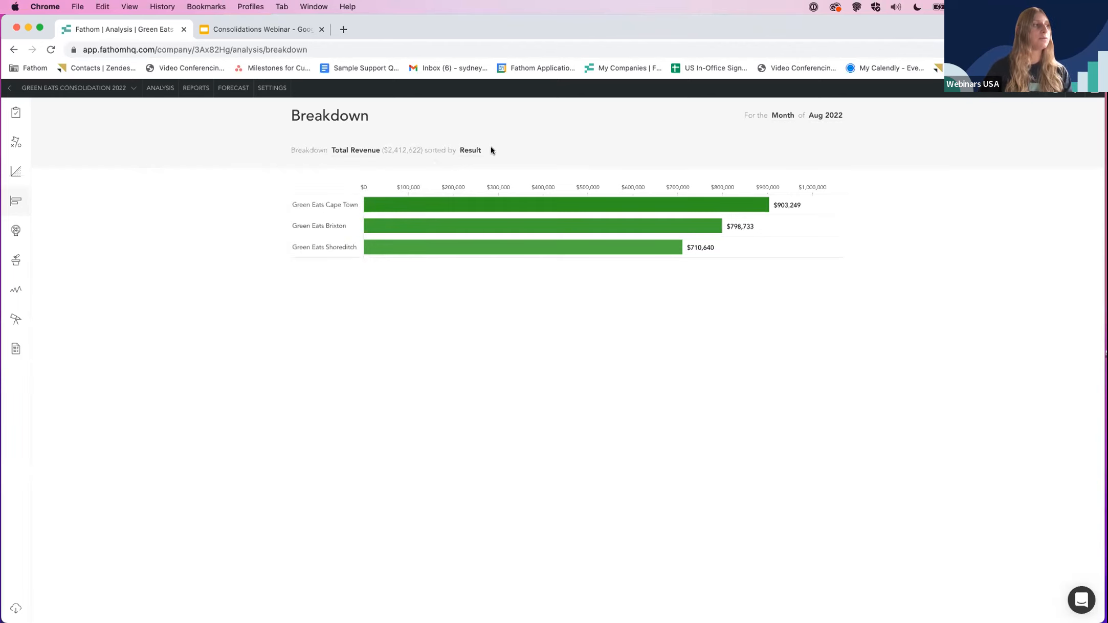
left_click(470, 150)
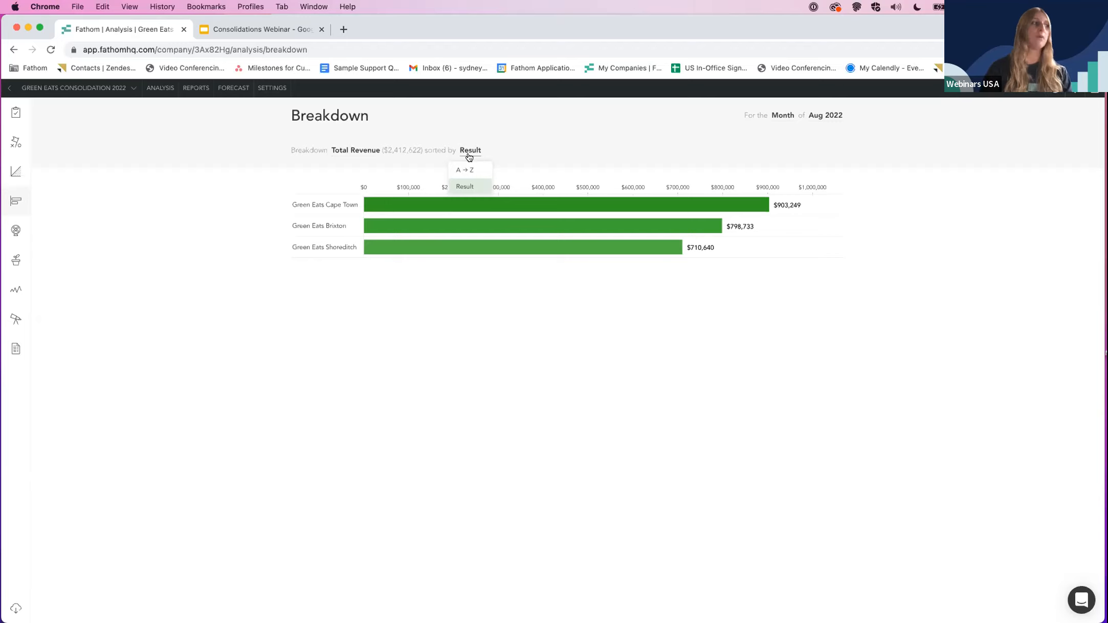
left_click(465, 170)
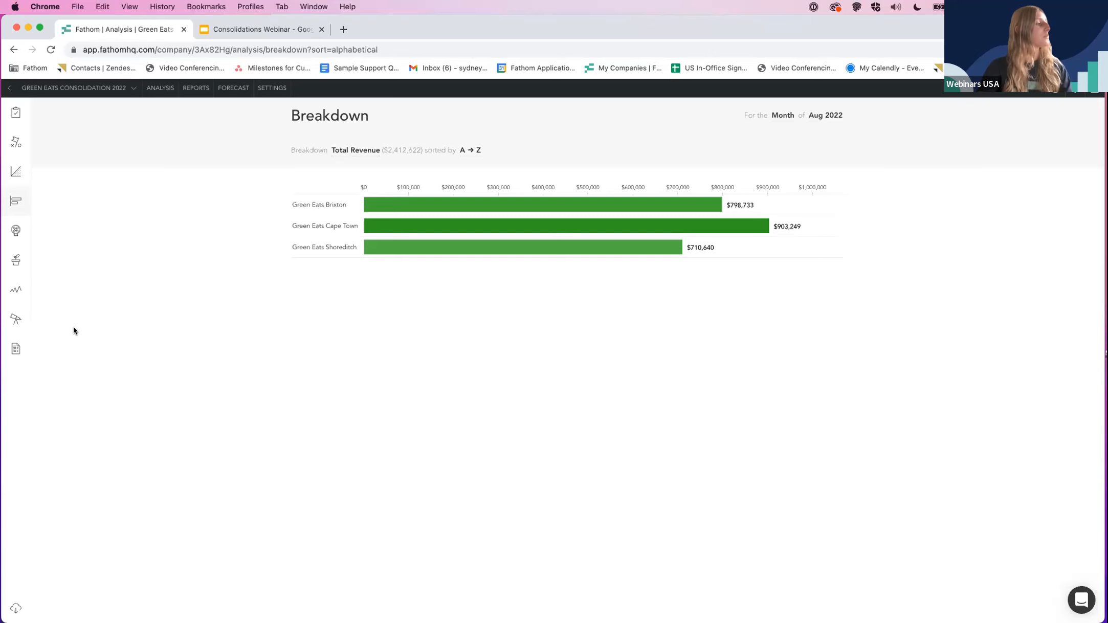
- Examine the Revenue and Cost of Sales breakdowns by company in the Profit & Loss financials, and compare the financials with Last month
left_click(17, 350)
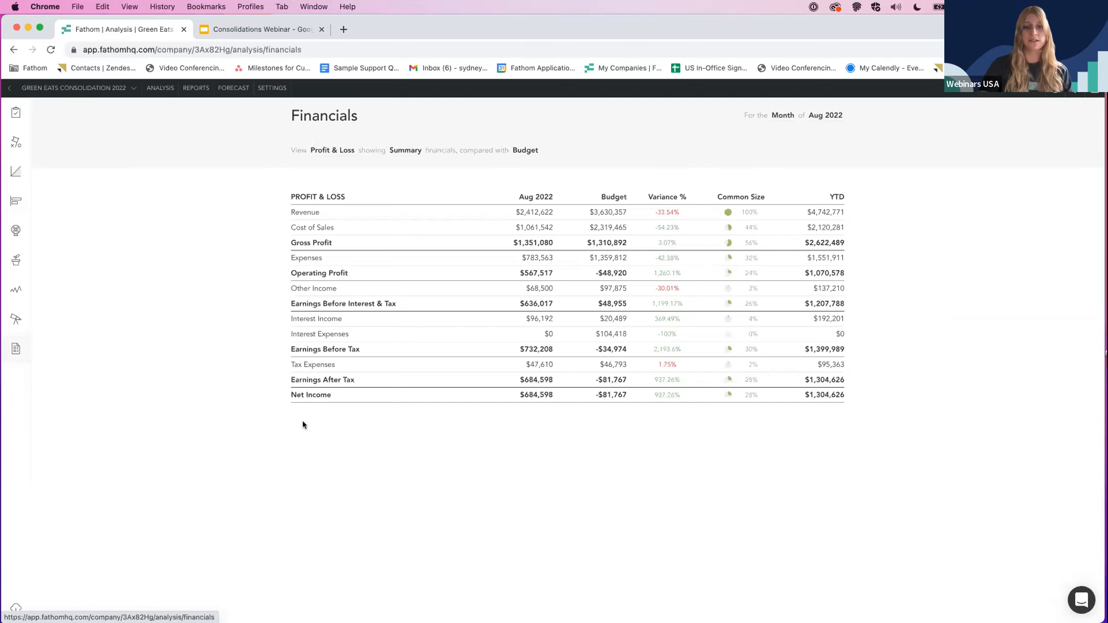
left_click(339, 158)
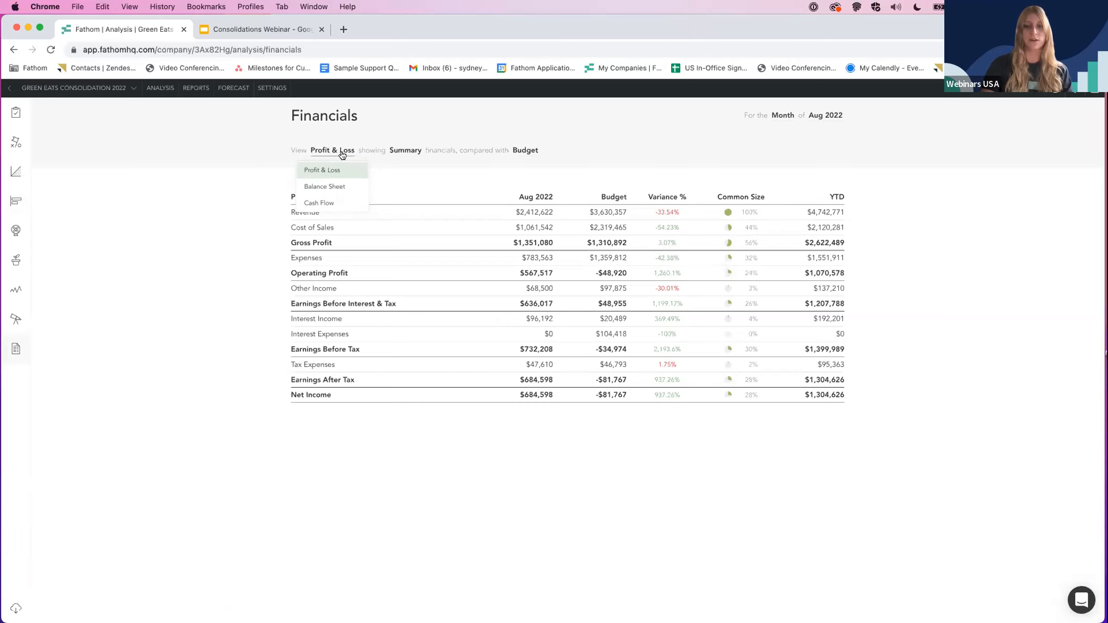
left_click(342, 153)
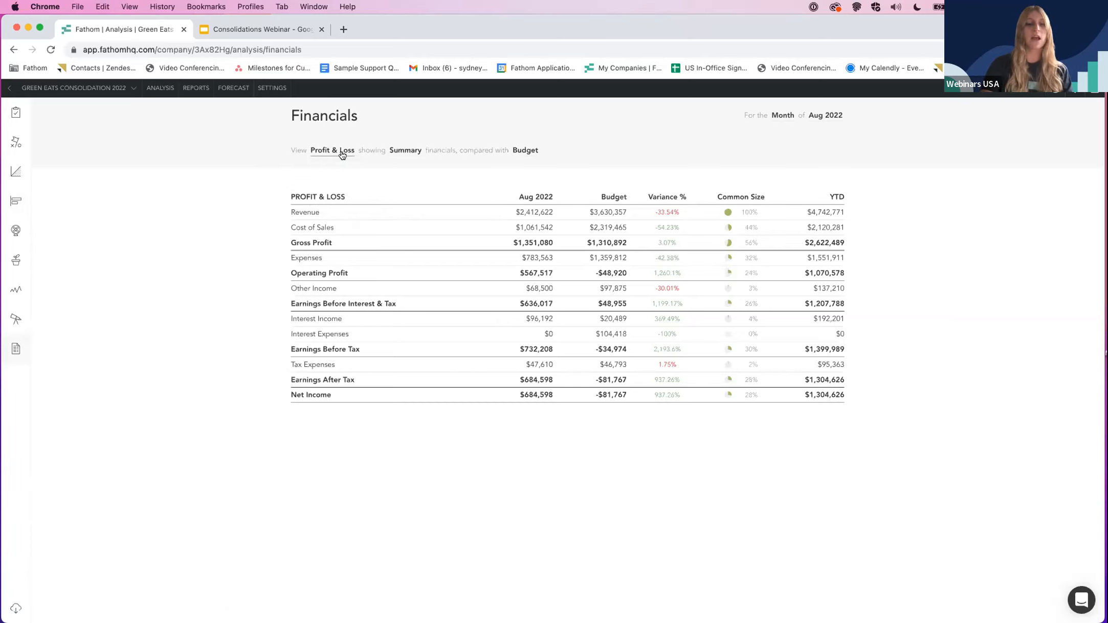
left_click(305, 212)
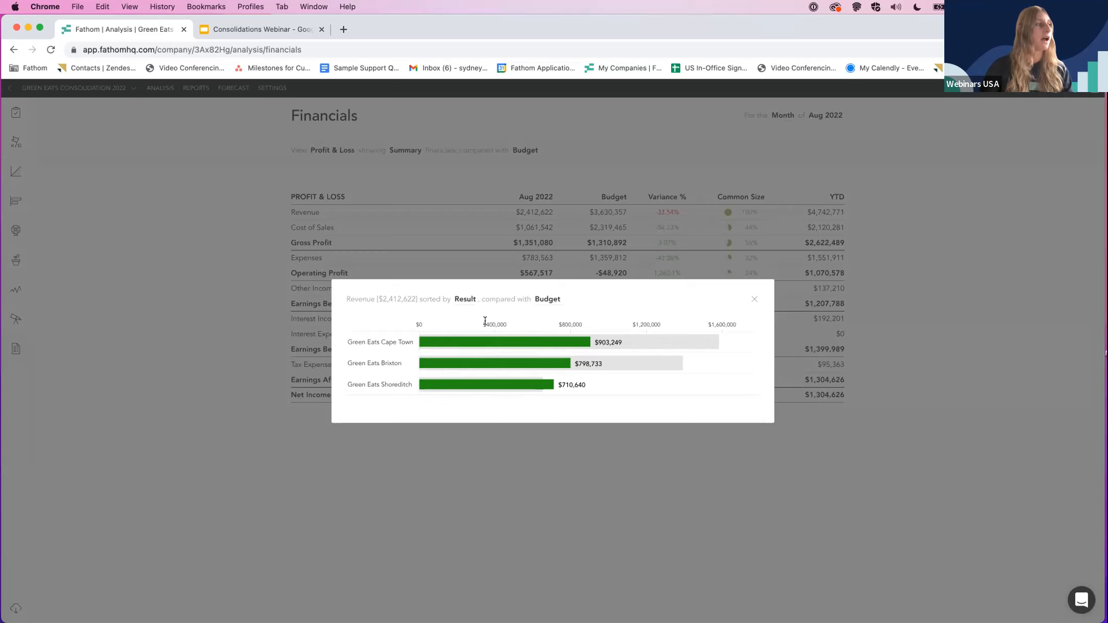
mouse_move(596, 347)
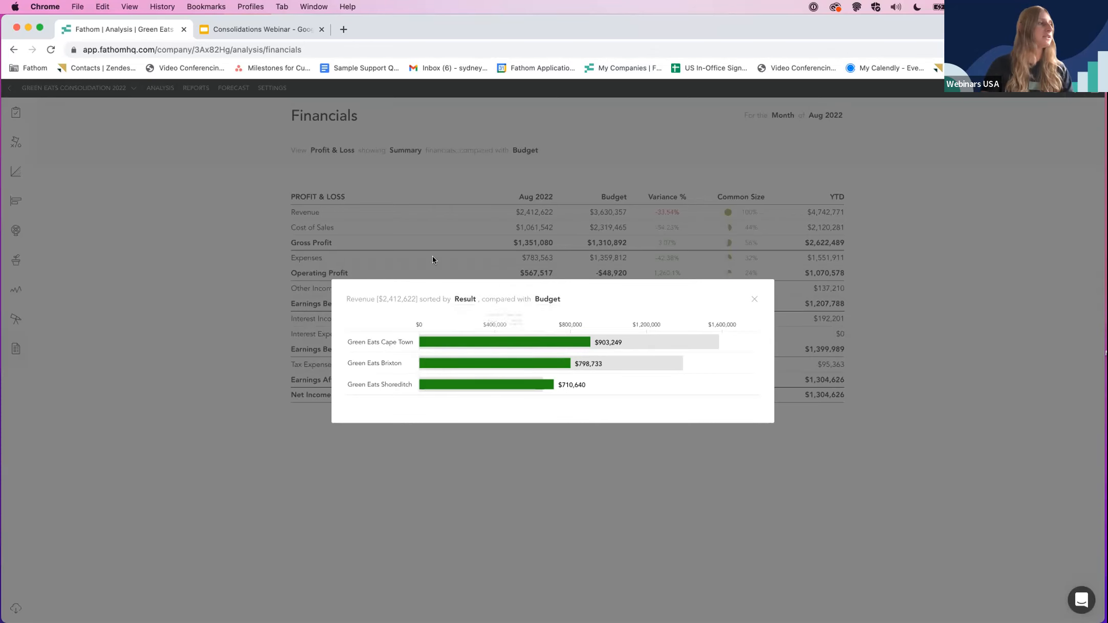
left_click(322, 294)
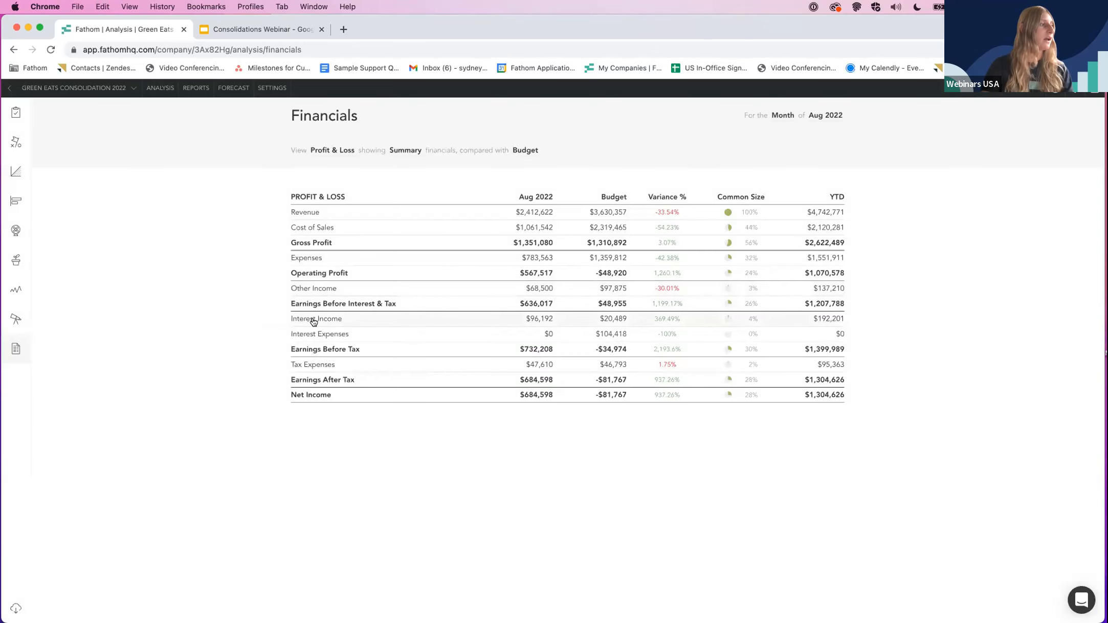
left_click(305, 226)
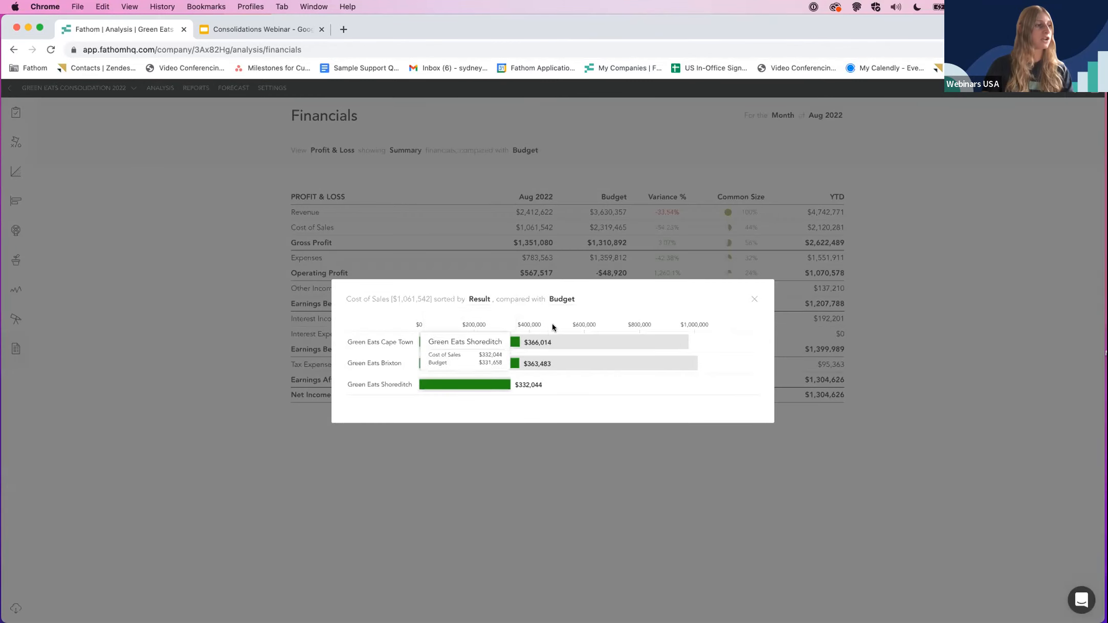
left_click(755, 303)
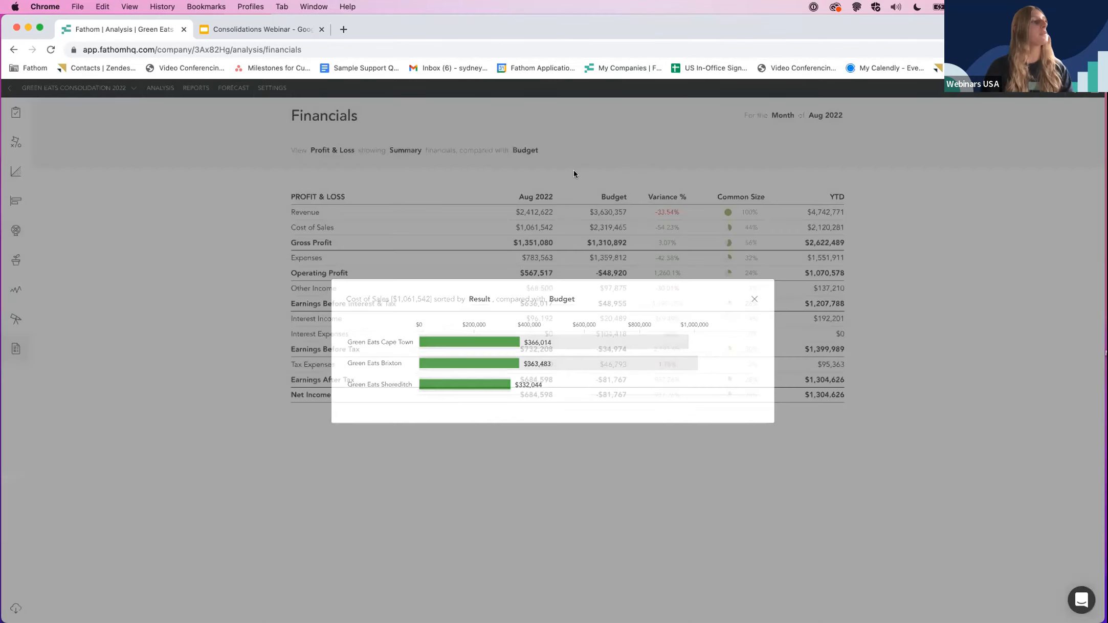
left_click(527, 151)
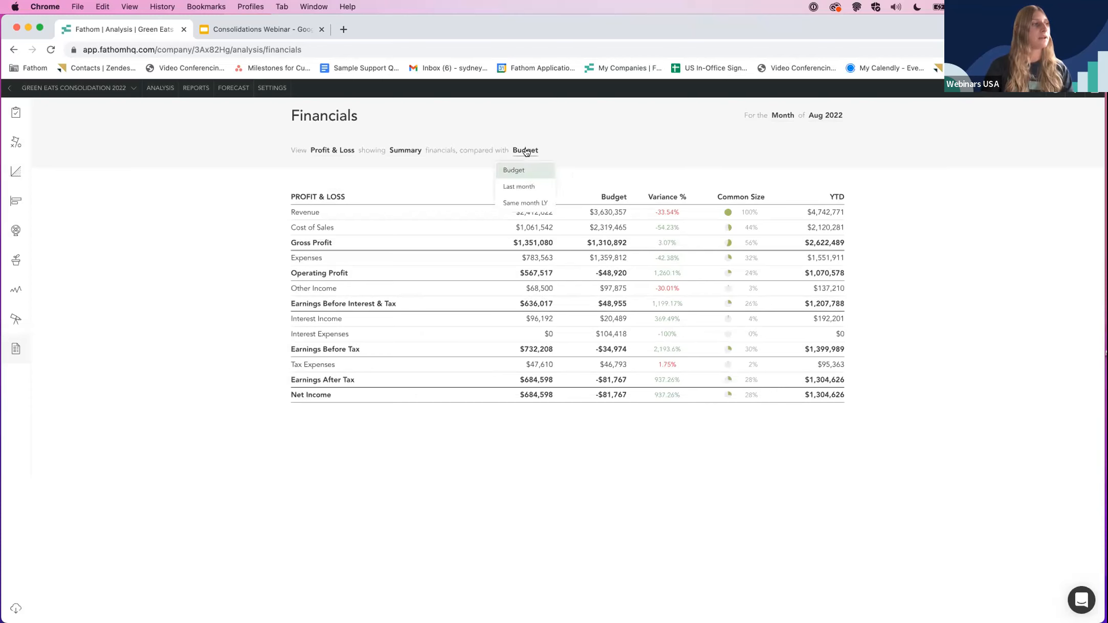
left_click(524, 187)
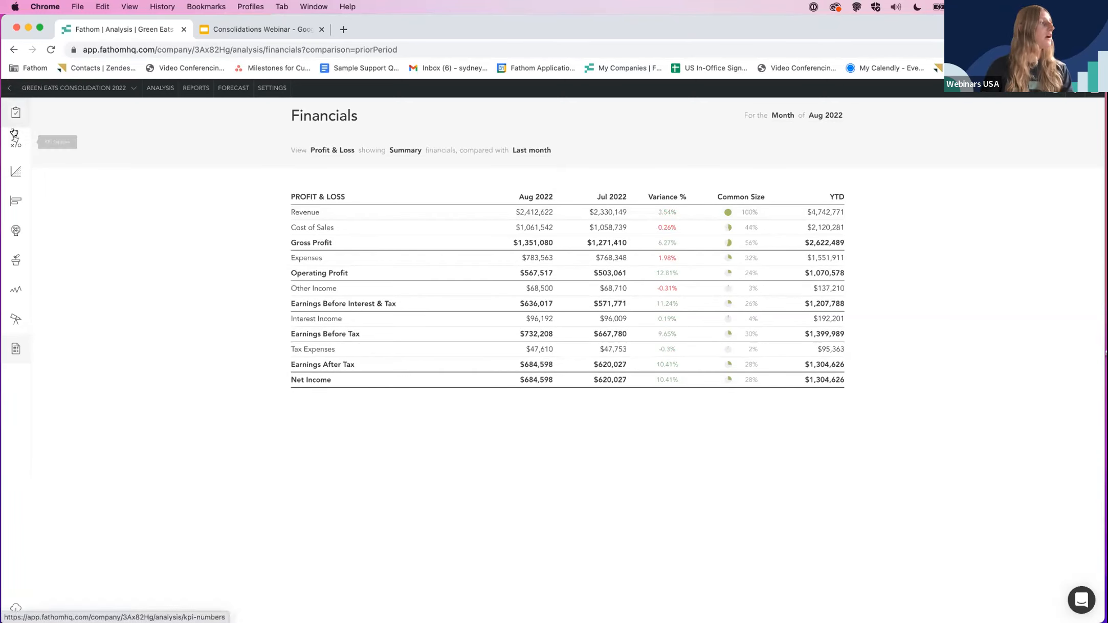
- View the group's Profitability breakeven analysis and the KPI Explorer
left_click(16, 170)
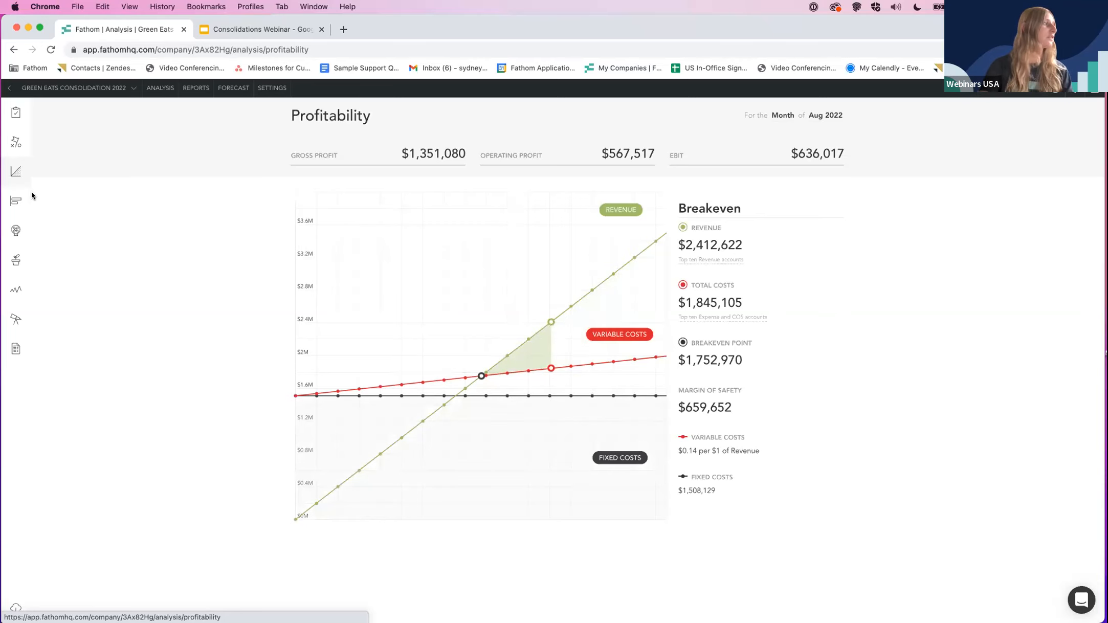
left_click(16, 141)
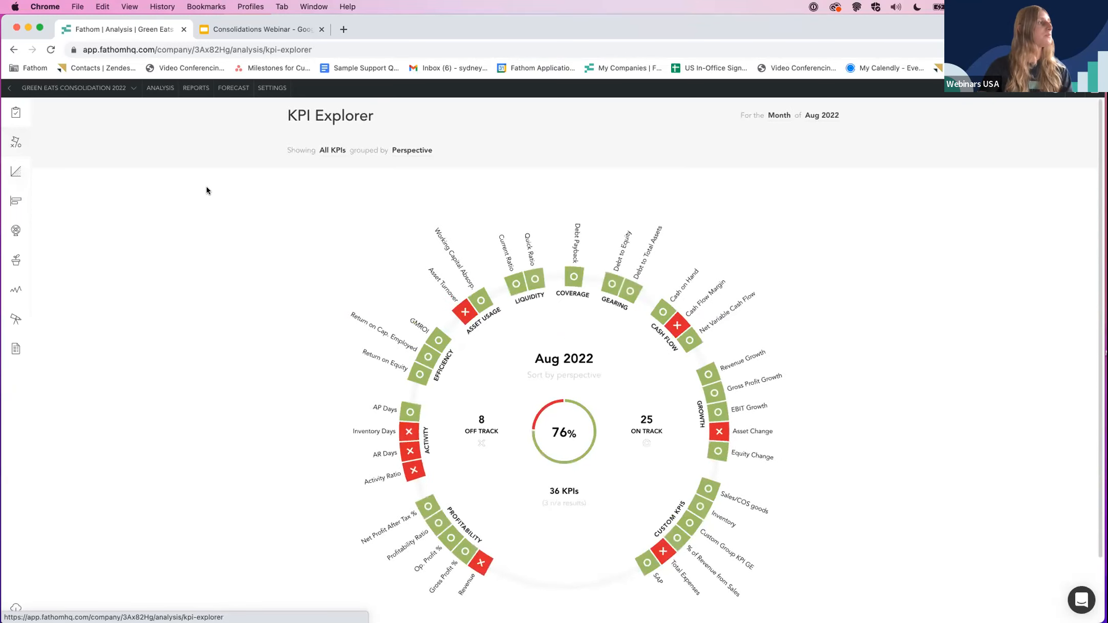
- List the group's Excel reports and review the multi-currency consolidated financial results workbook with eliminations in Excel, then minimise it
left_click(195, 90)
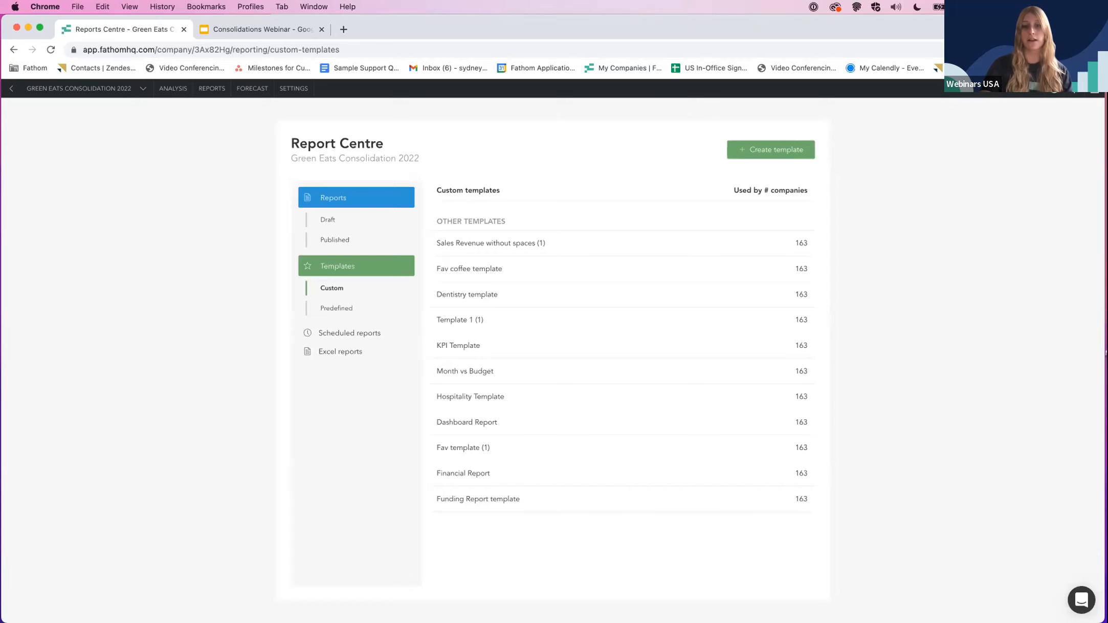
left_click(327, 354)
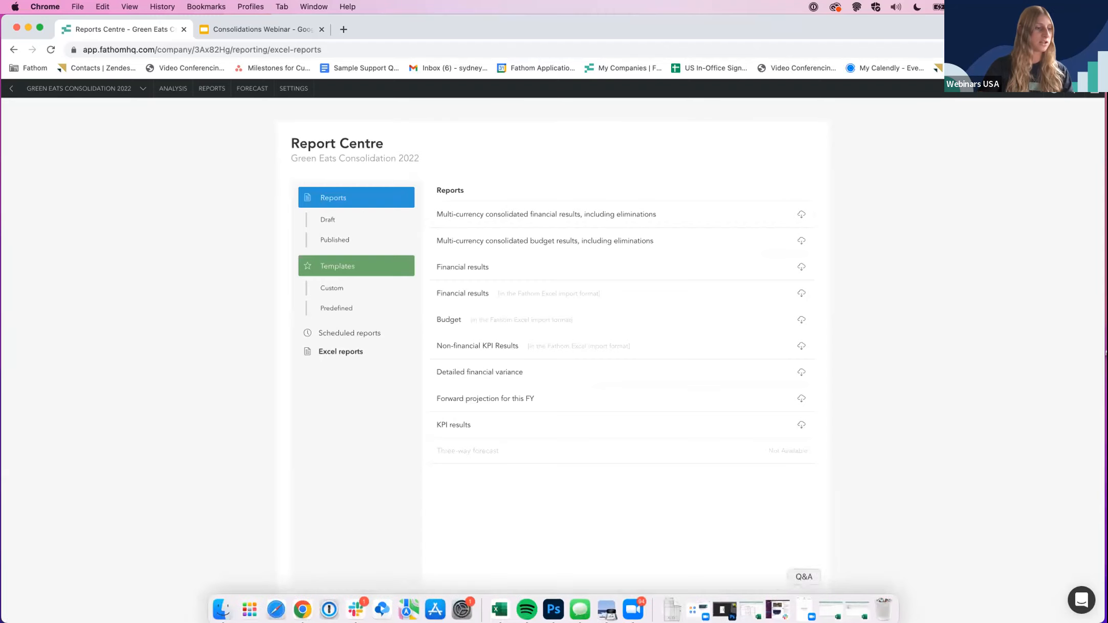
left_click(751, 606)
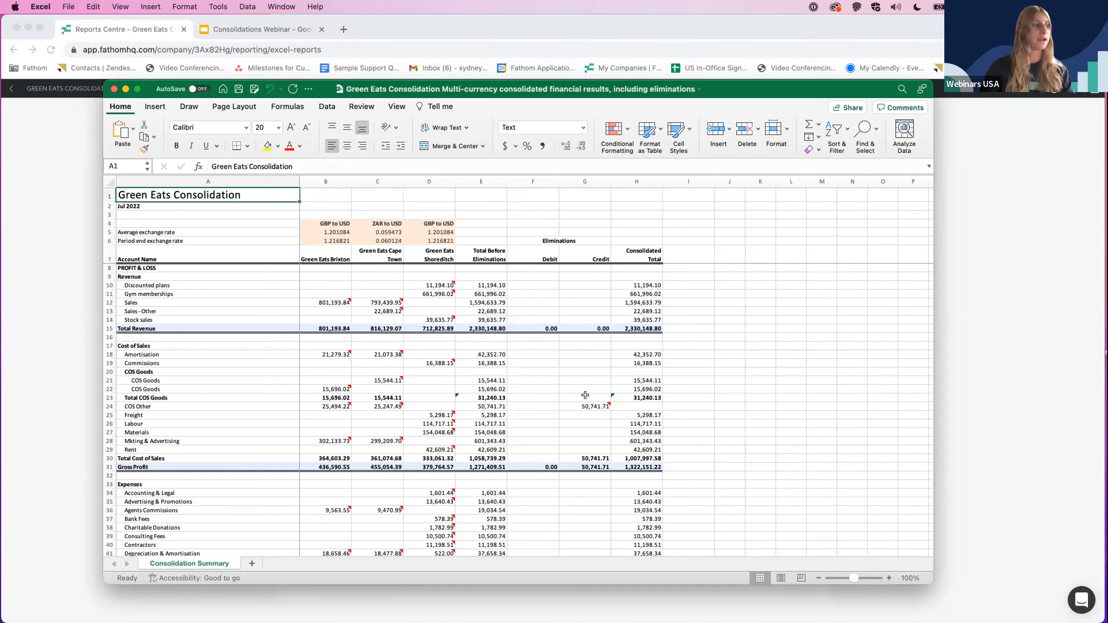
scroll(584, 395, "down", 15)
scroll(585, 395, "up", 15)
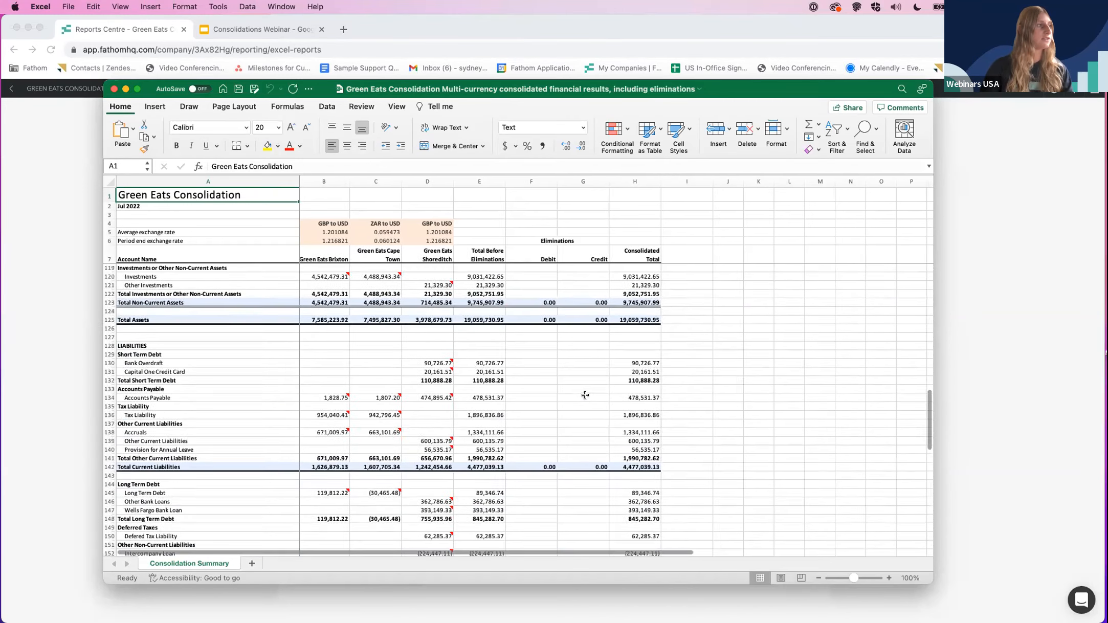
left_click(125, 90)
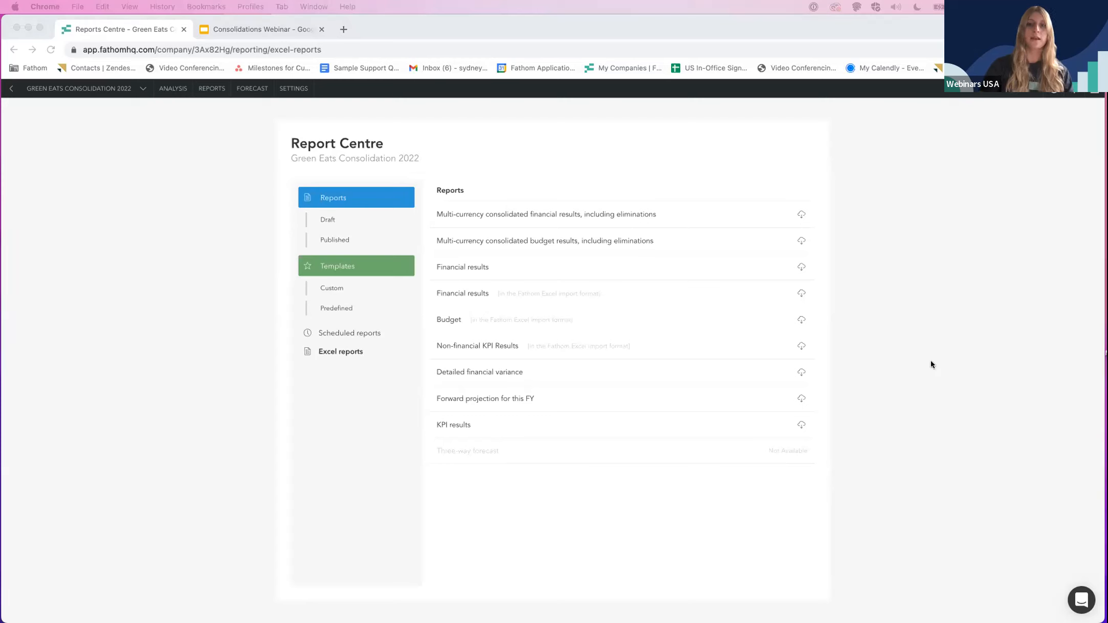
- Create a draft report from the predefined Consolidated Group Analysis template for the Month of Aug 2022, acknowledging the viewing restriction
left_click(337, 308)
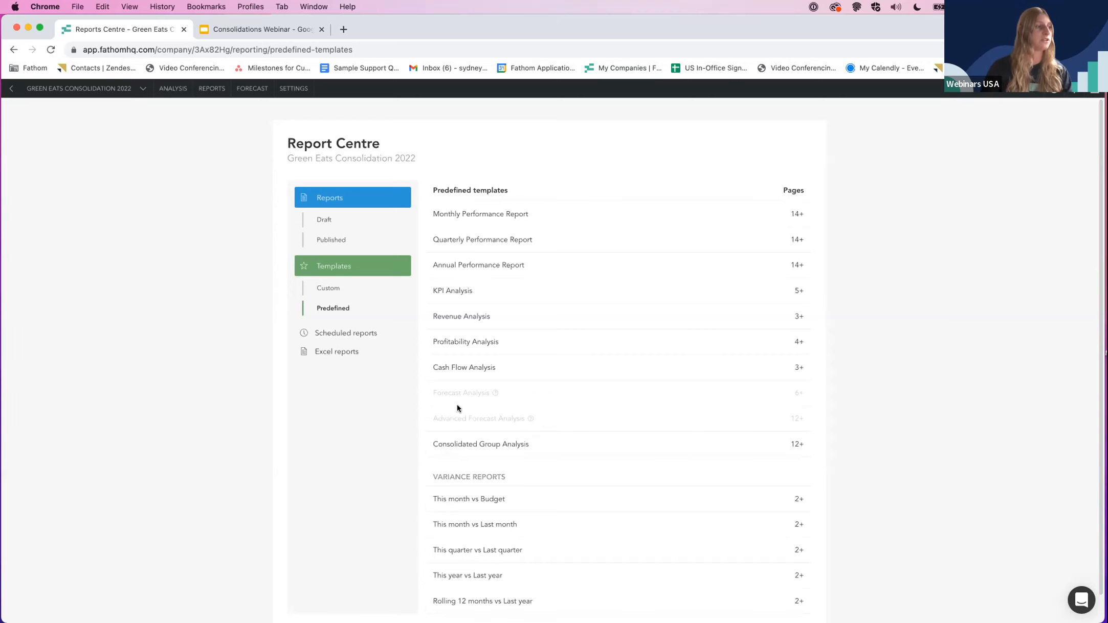
left_click(695, 445)
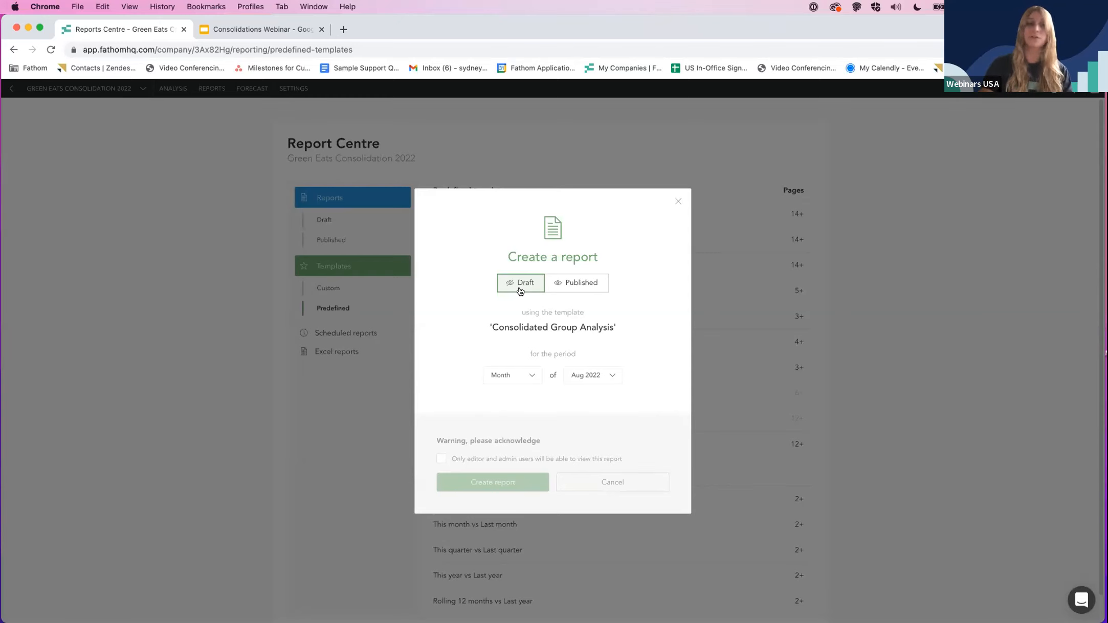
left_click(512, 376)
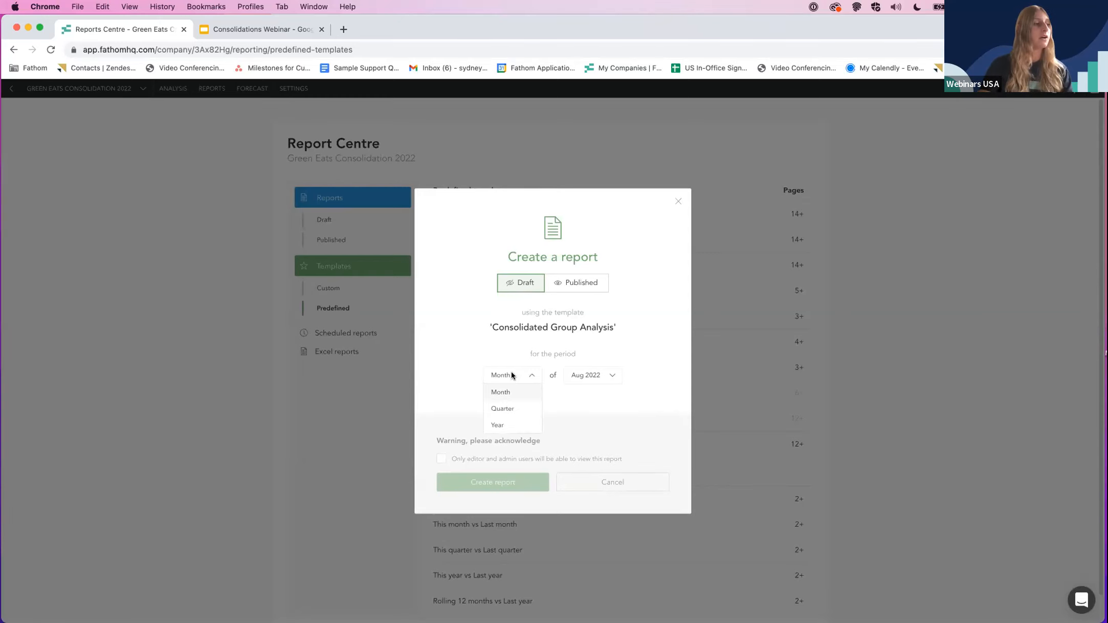
left_click(506, 381)
left_click(441, 459)
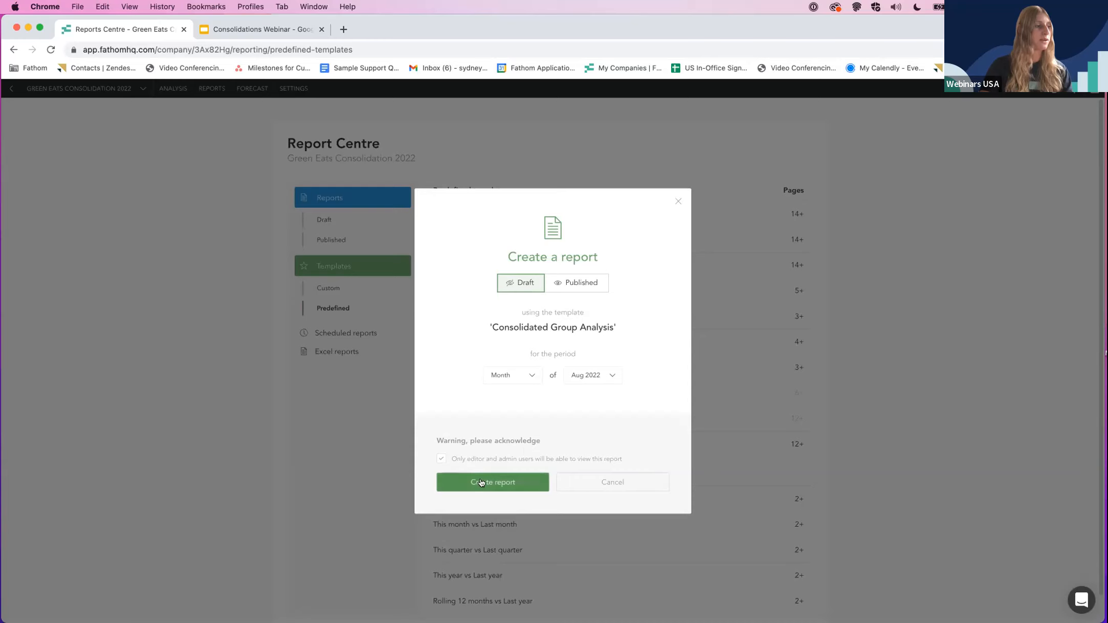
left_click(497, 482)
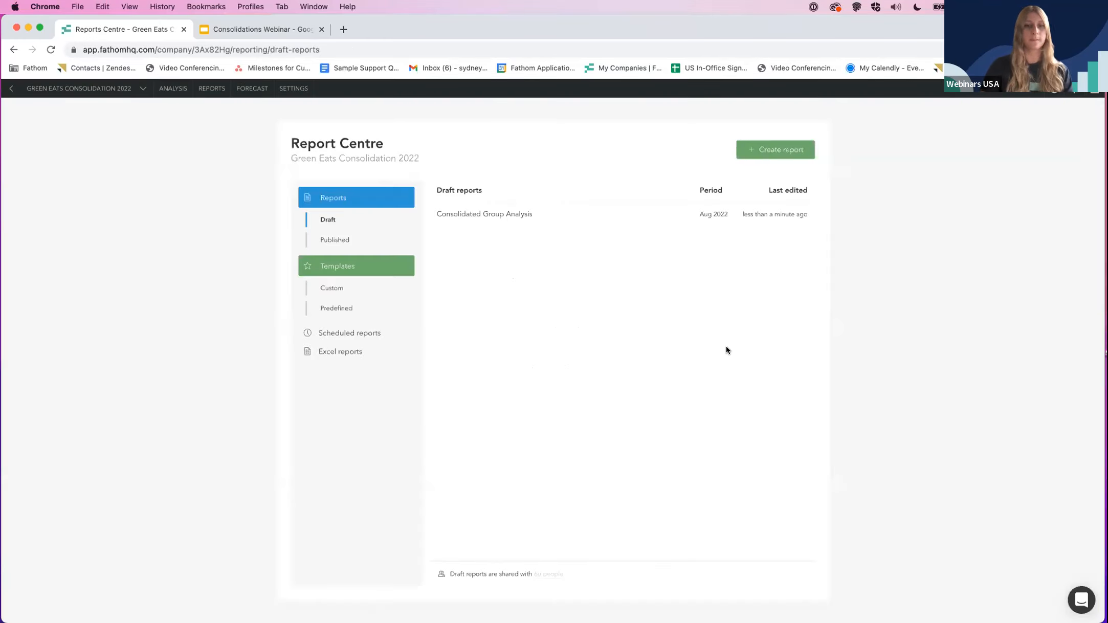
- Open the draft Consolidated Group Analysis report and look over its Consolidated Executive Summary
left_click(707, 217)
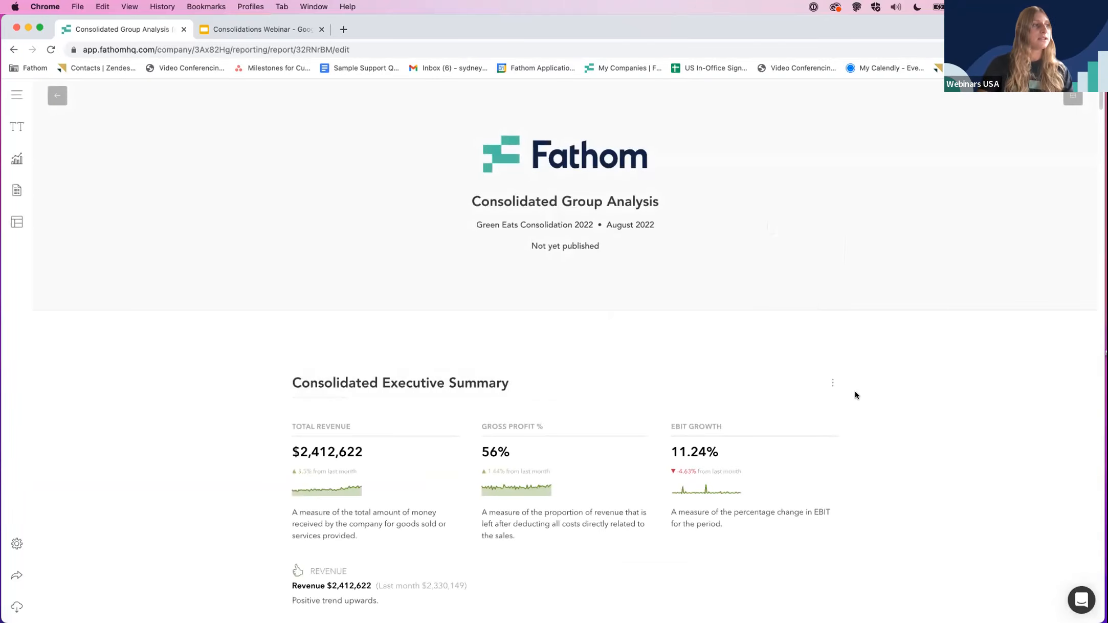
scroll(856, 393, "down", 8)
scroll(805, 455, "up", 6)
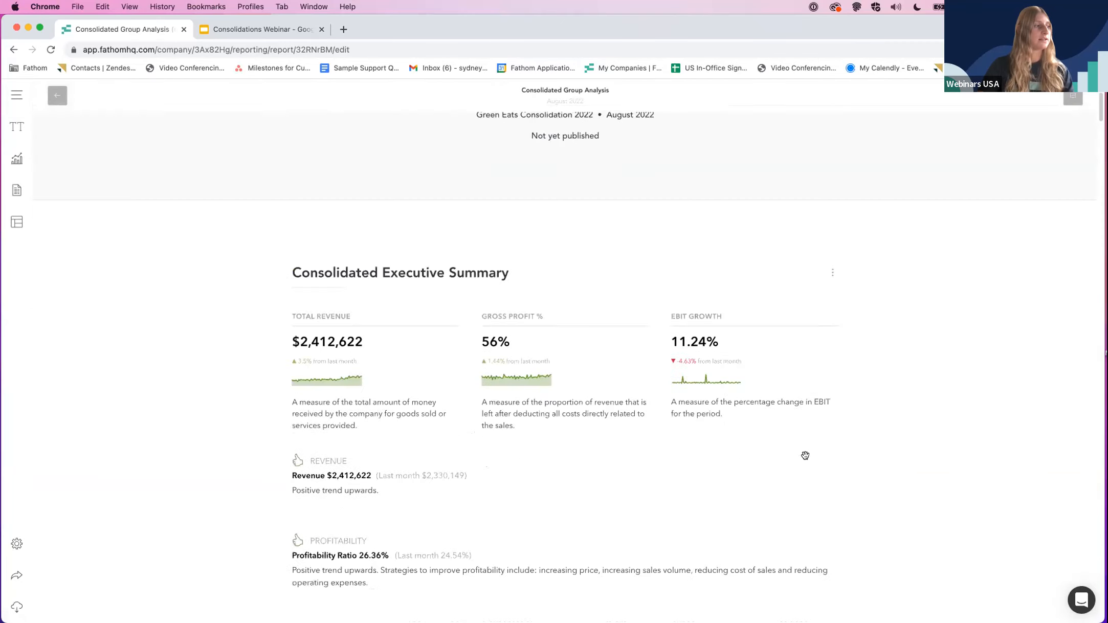
- Open the report header for editing and check the available background fills and logo choices
scroll(805, 456, "up", 3)
mouse_move(600, 292)
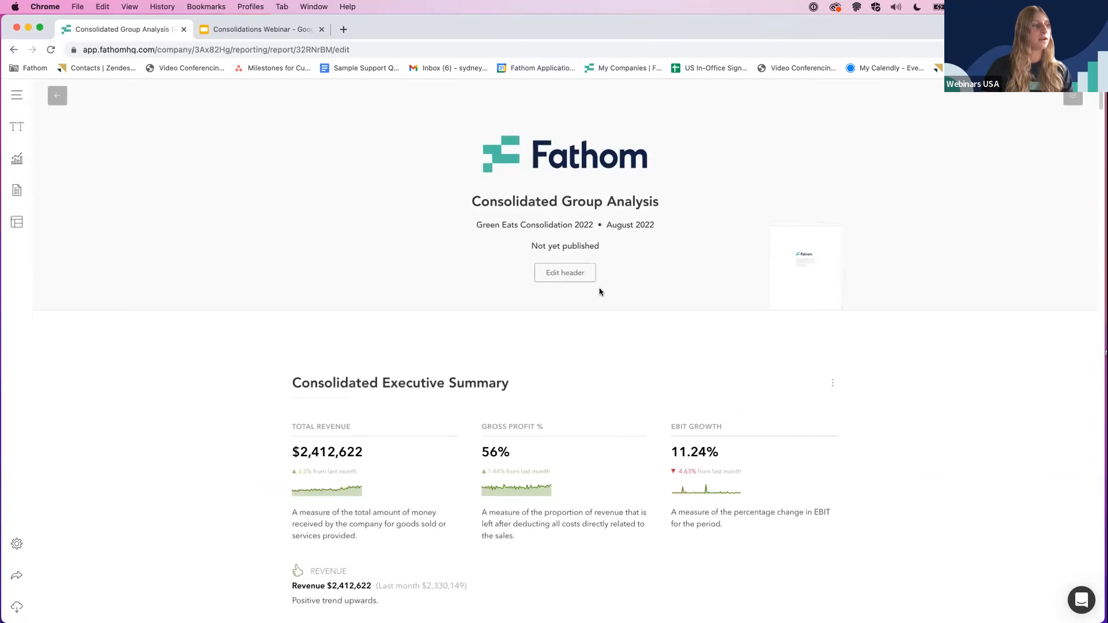
left_click(567, 273)
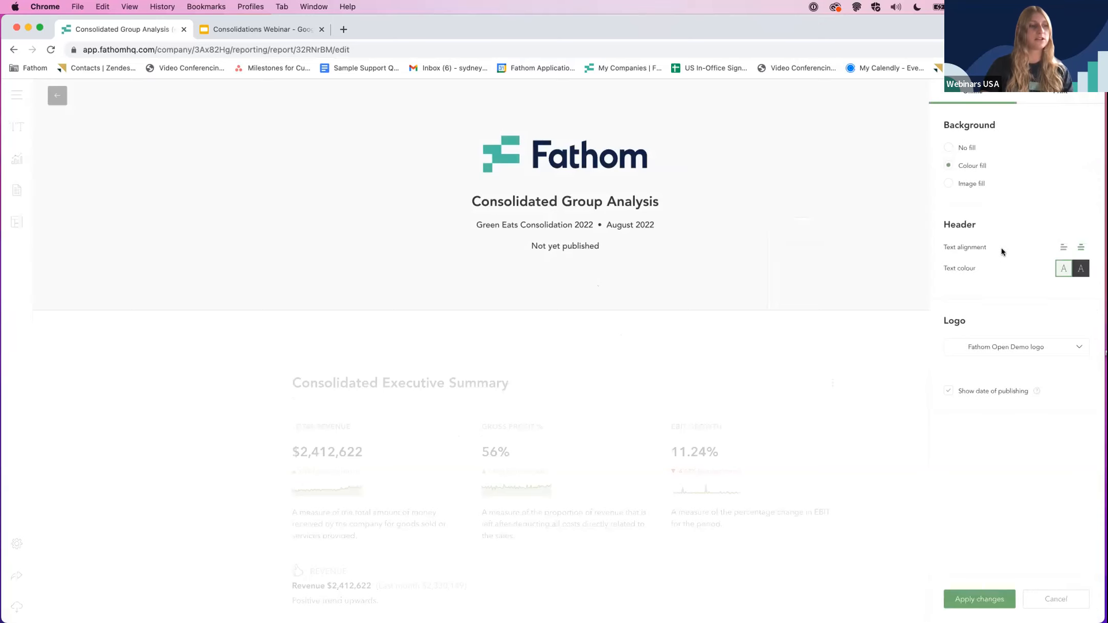
left_click(995, 352)
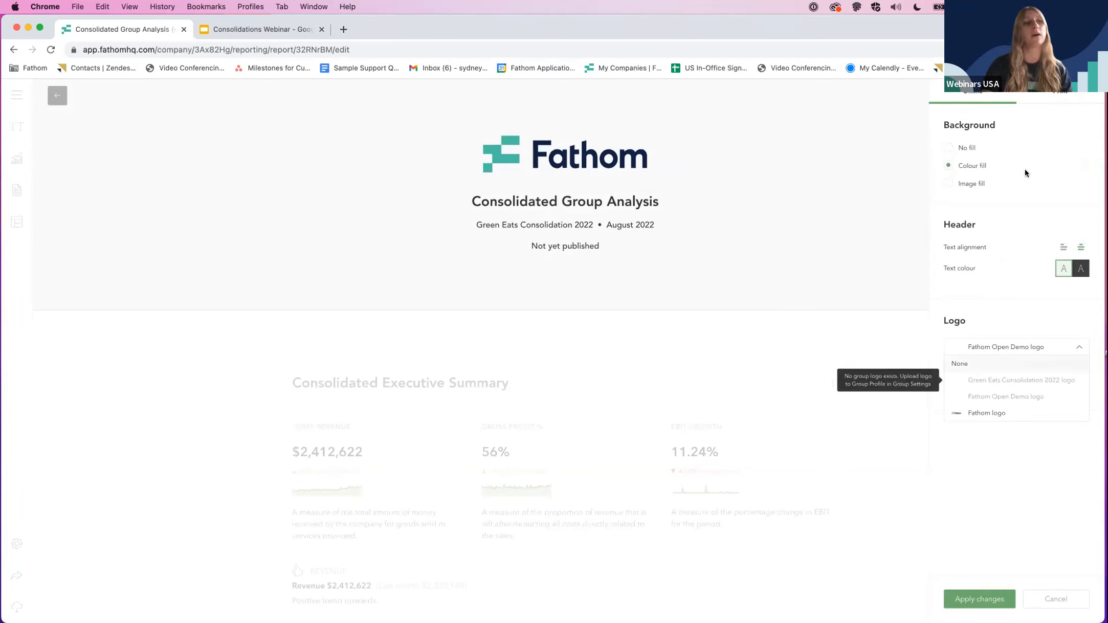
- Set the print version's cover page to an image fill with the half page background and apply the header changes
left_click(1046, 102)
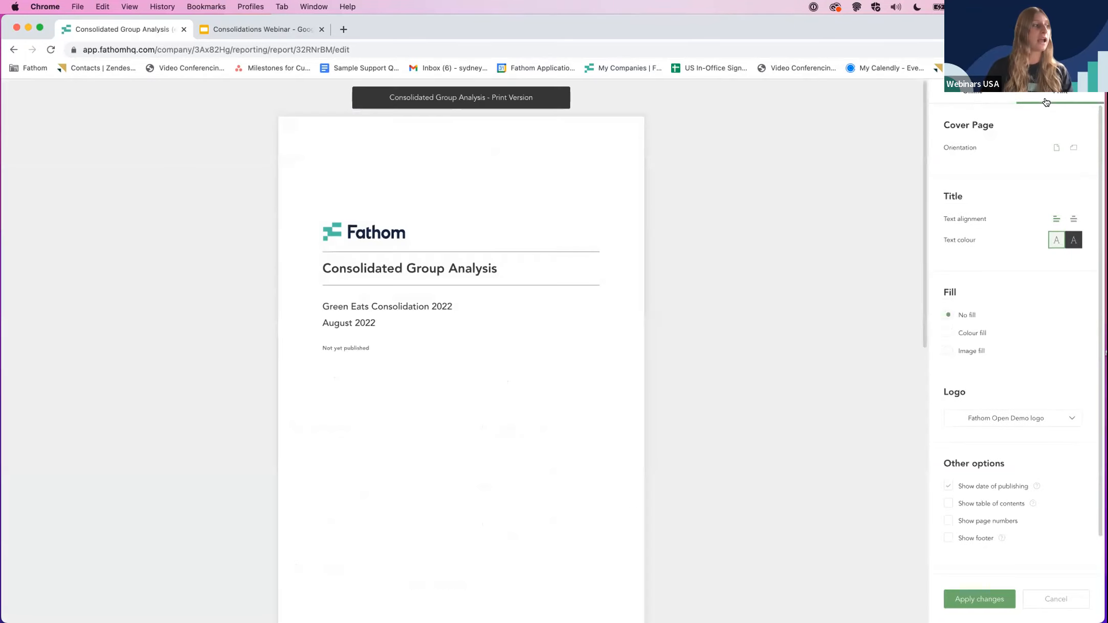
left_click(961, 351)
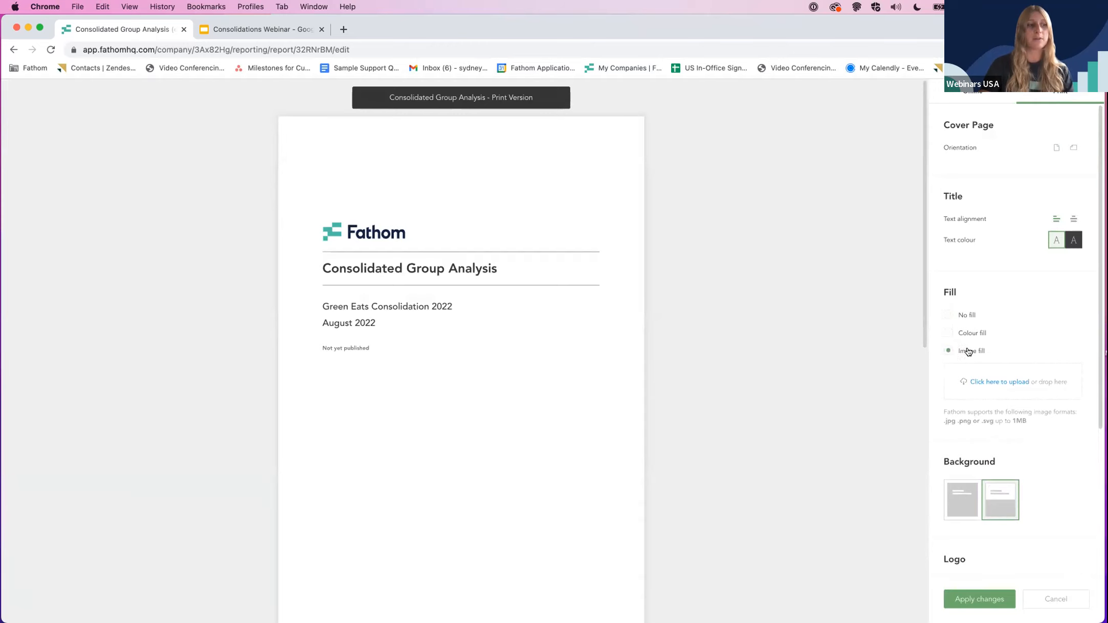
left_click(958, 491)
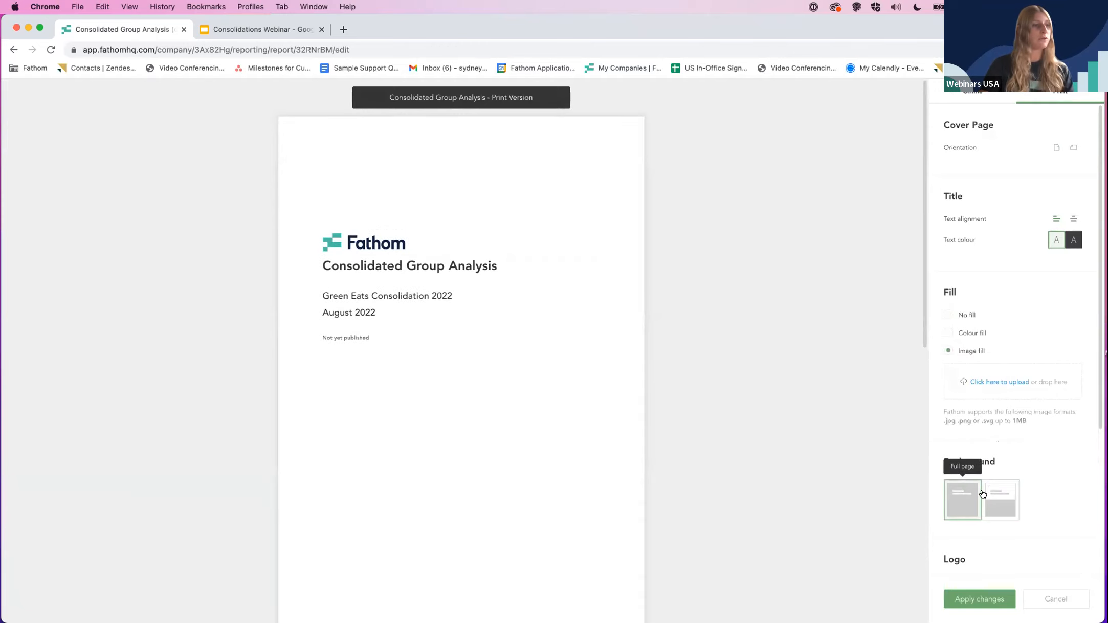
left_click(999, 494)
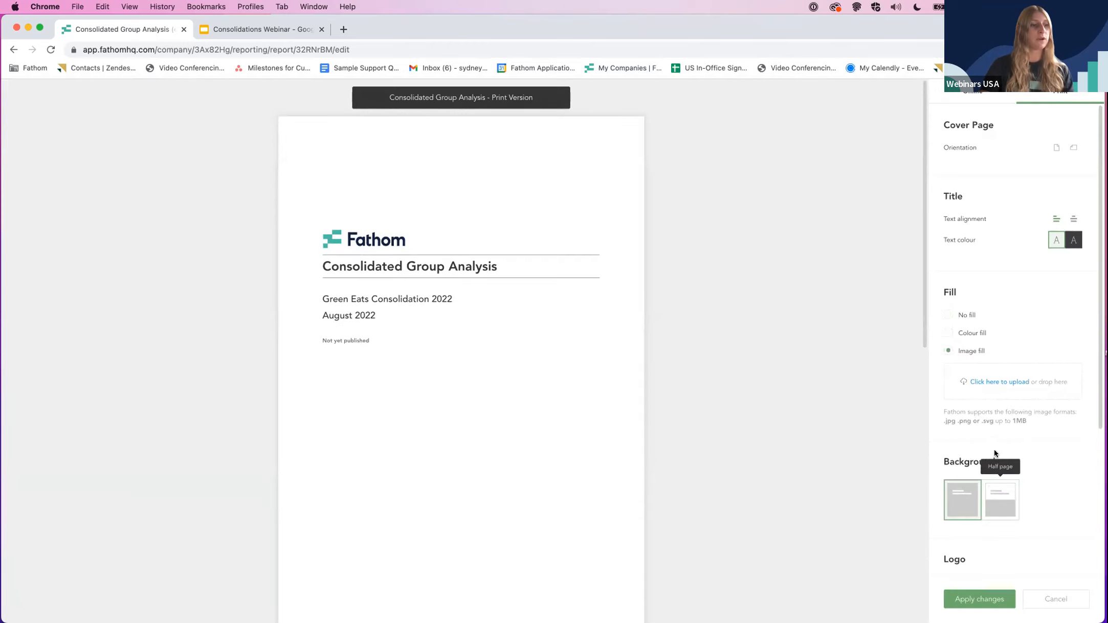
left_click(960, 101)
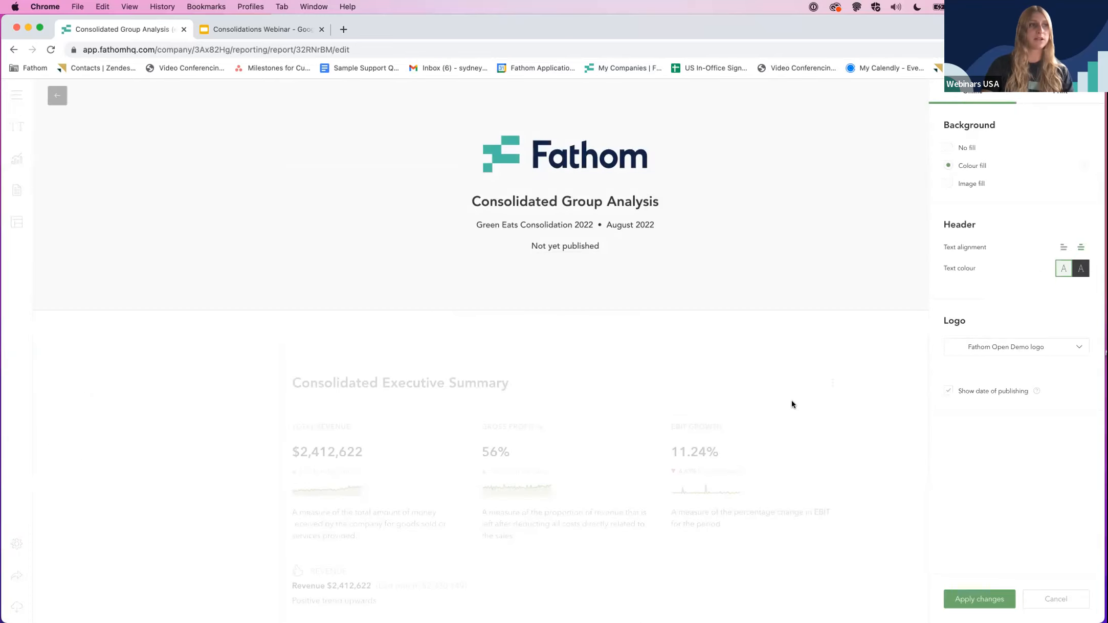
left_click(971, 599)
- Read through the Consolidated Executive Summary, from the headline metrics to the Marginal Cash Flow observation
scroll(867, 523, "down", 2)
scroll(866, 522, "down", 3)
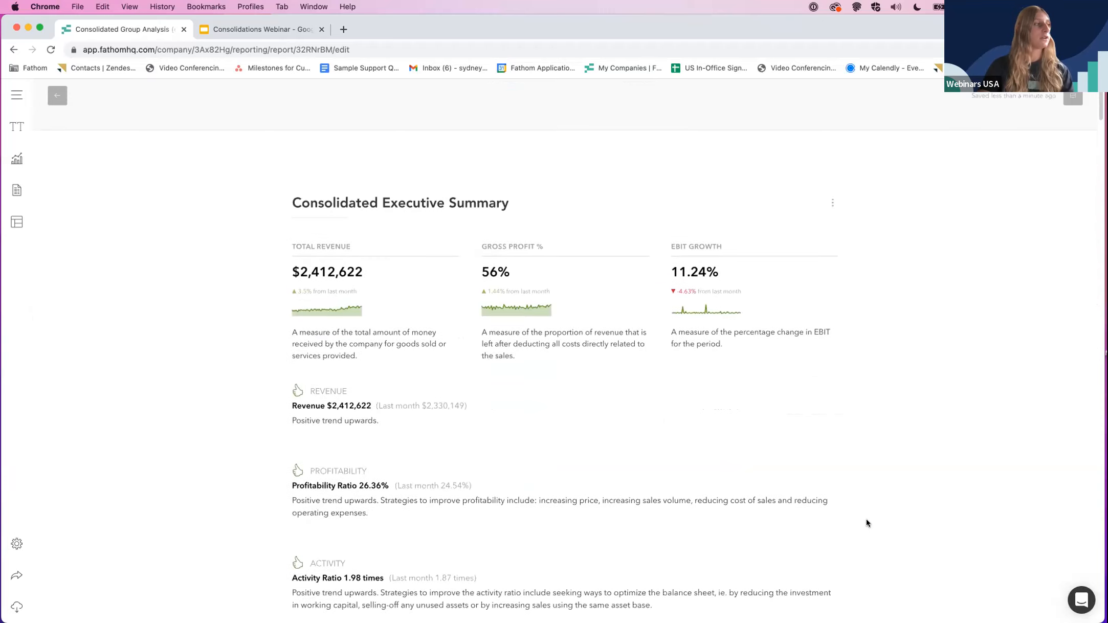
scroll(867, 522, "down", 1)
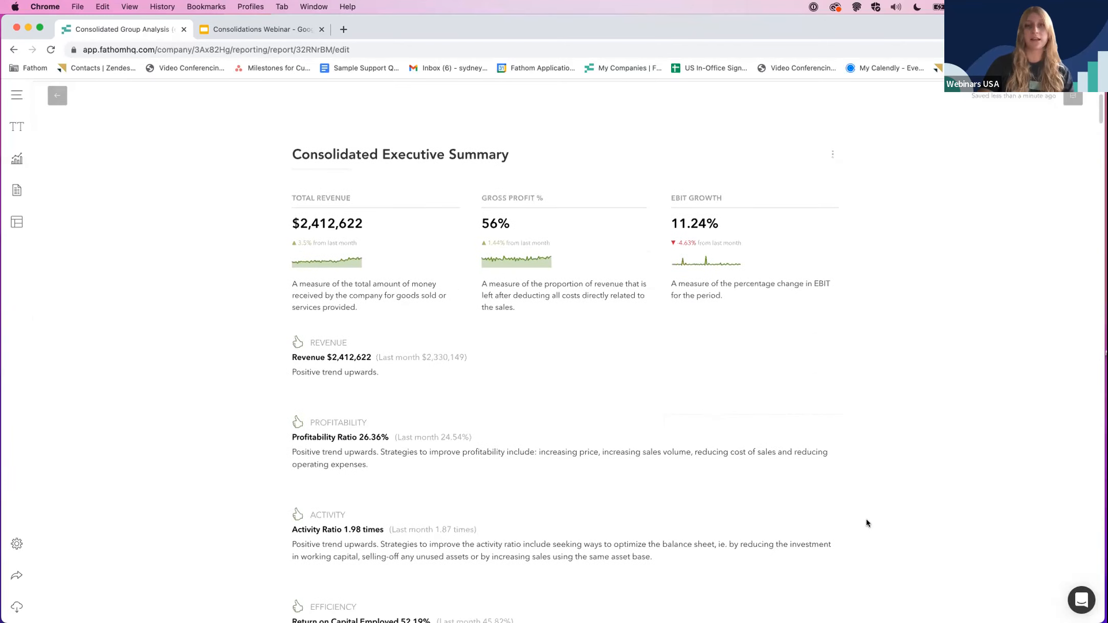
scroll(866, 522, "down", 3)
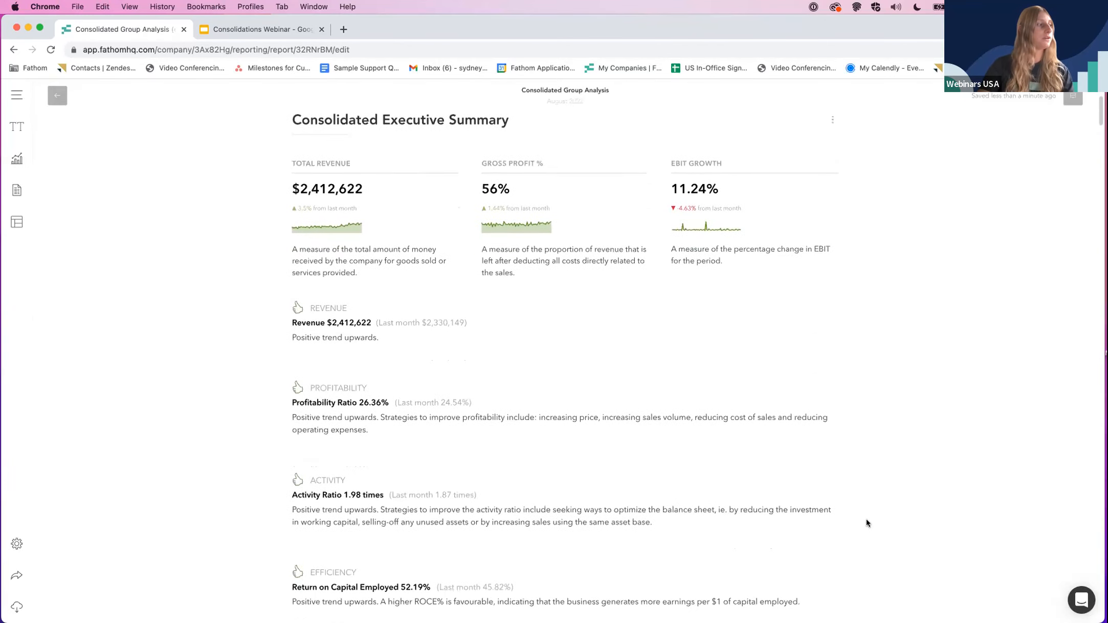
scroll(866, 522, "down", 2)
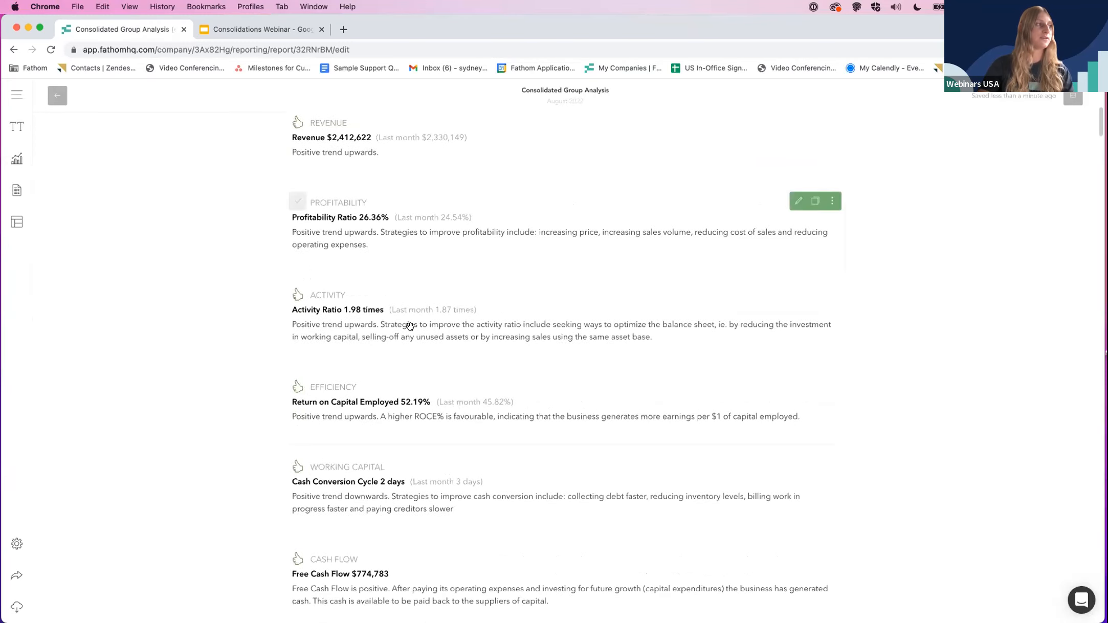
scroll(408, 354, "down", 1)
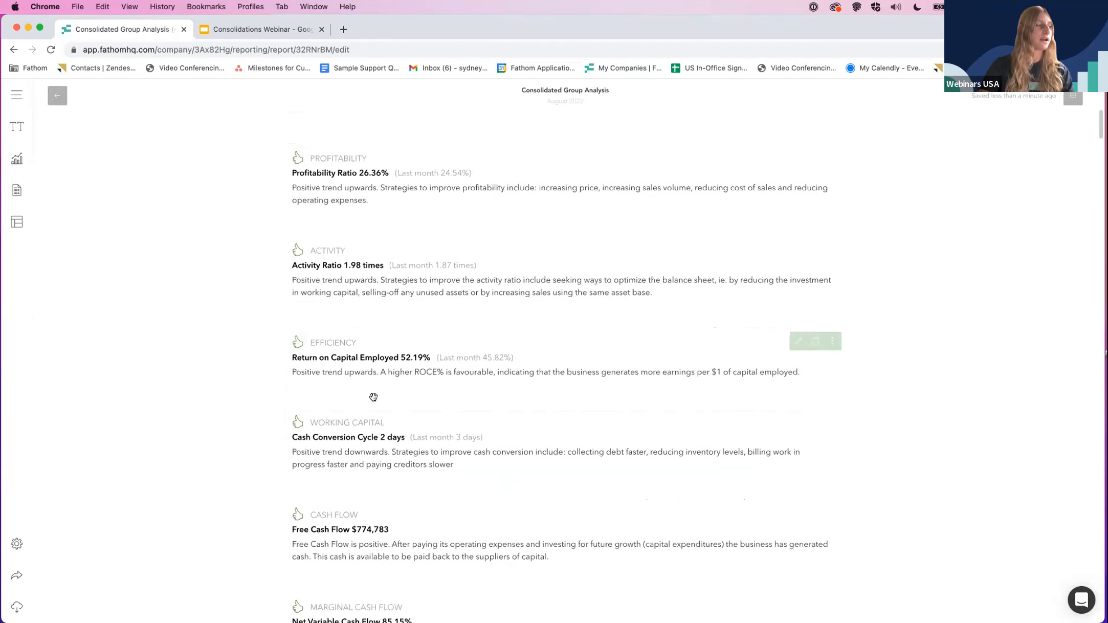
scroll(374, 397, "down", 5)
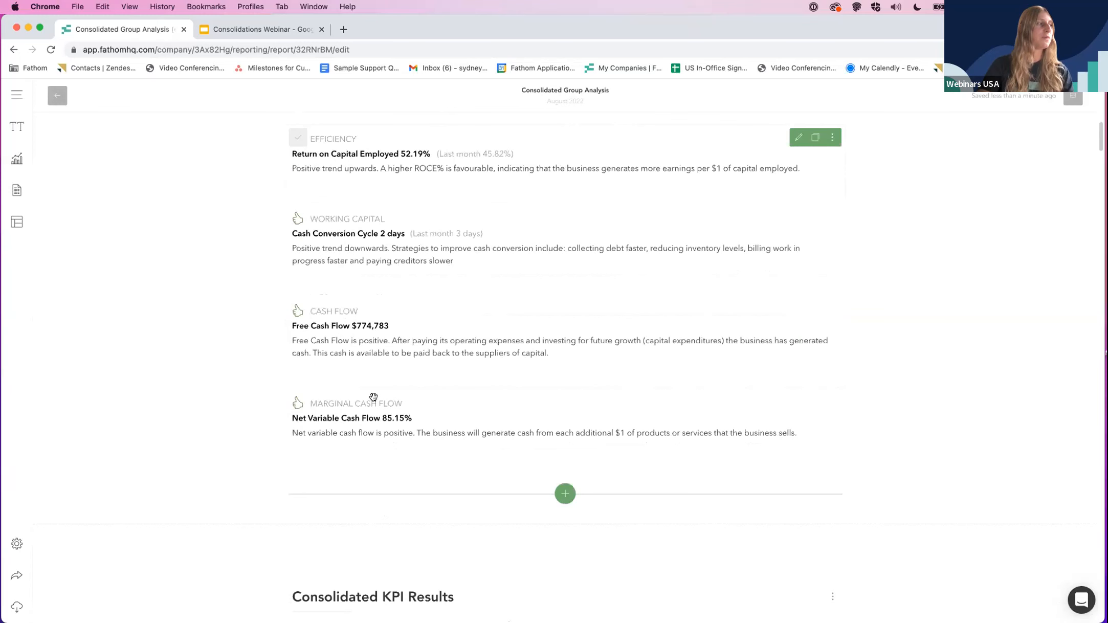
- Change the Then icon of the Working Capital observation from a thumbs-up to a check mark and apply the change
scroll(297, 282, "up", 1)
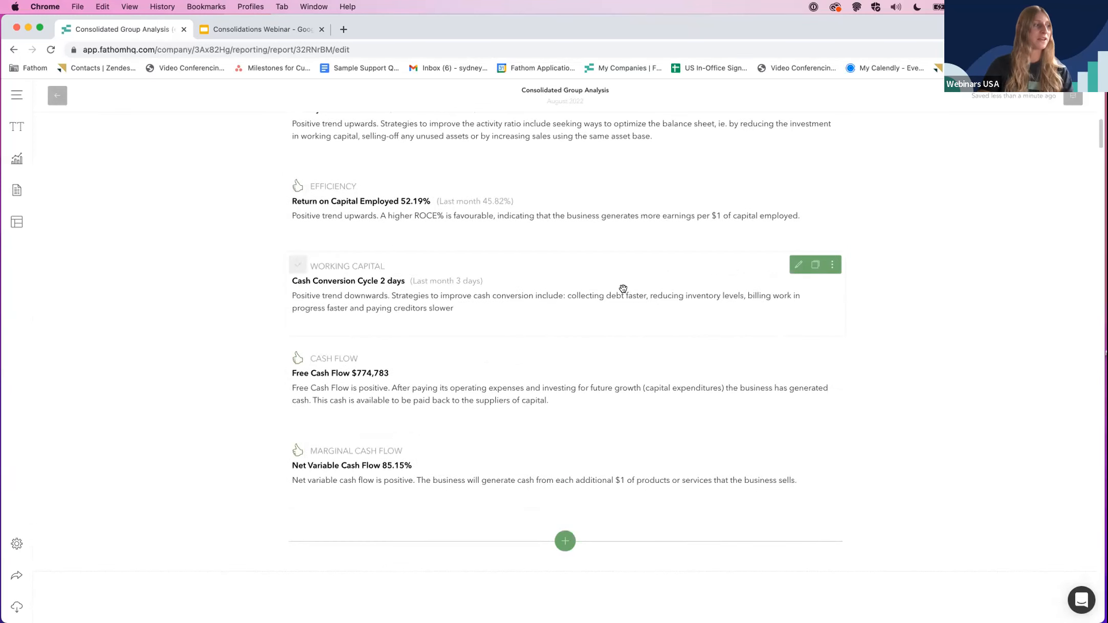
left_click(796, 265)
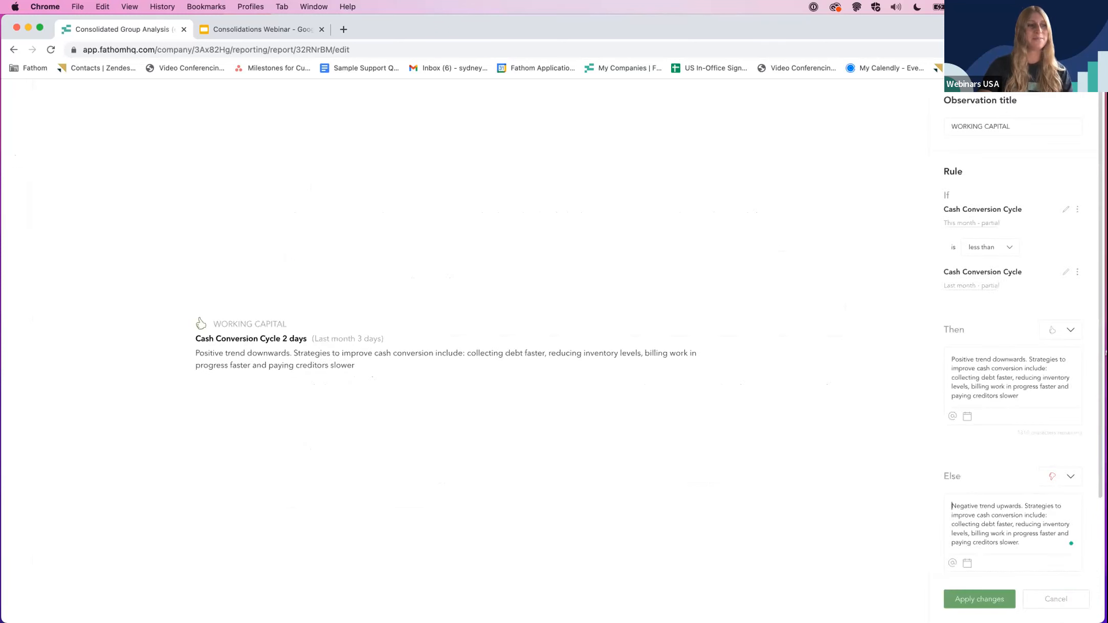
left_click(1053, 329)
left_click(1056, 365)
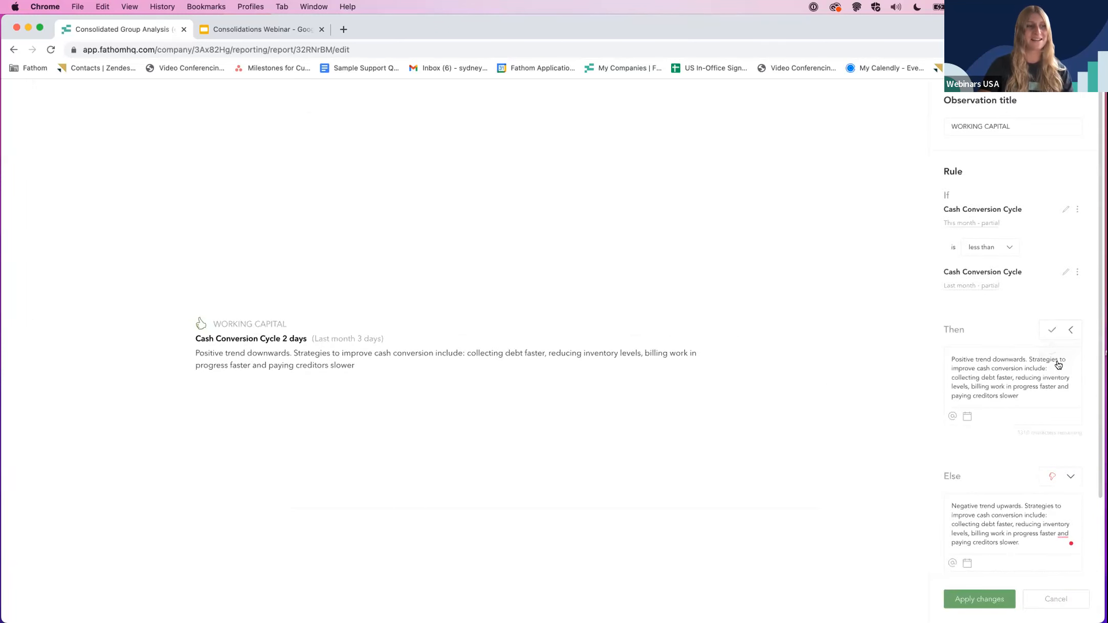
left_click(979, 600)
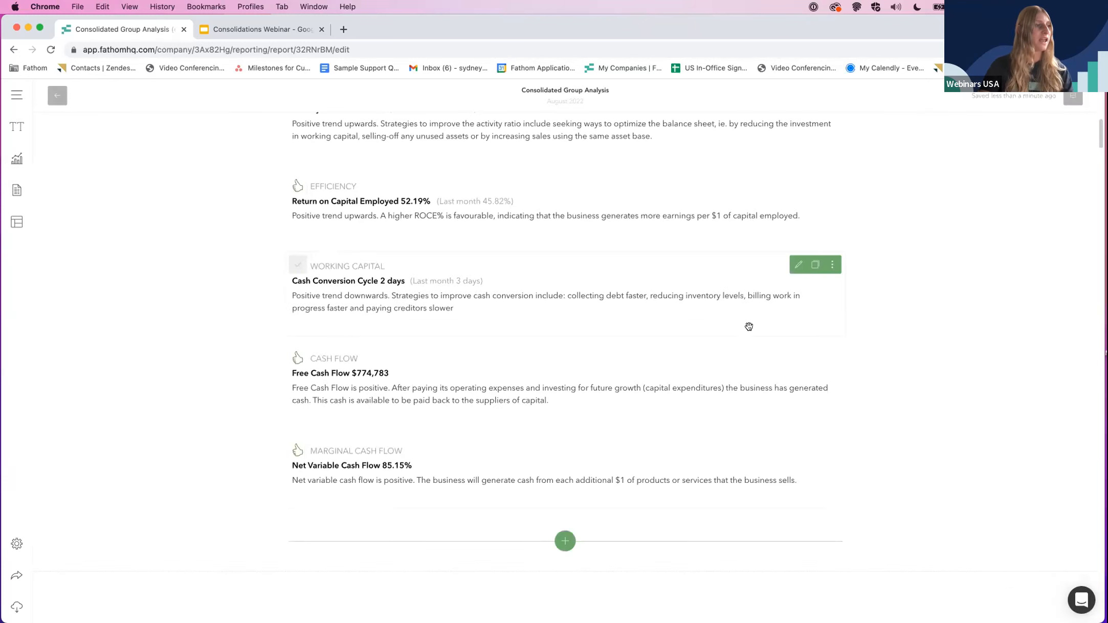
- Review the Cash Flow observation's rule and its Then commentary, and close the editor by applying it as is
left_click(798, 357)
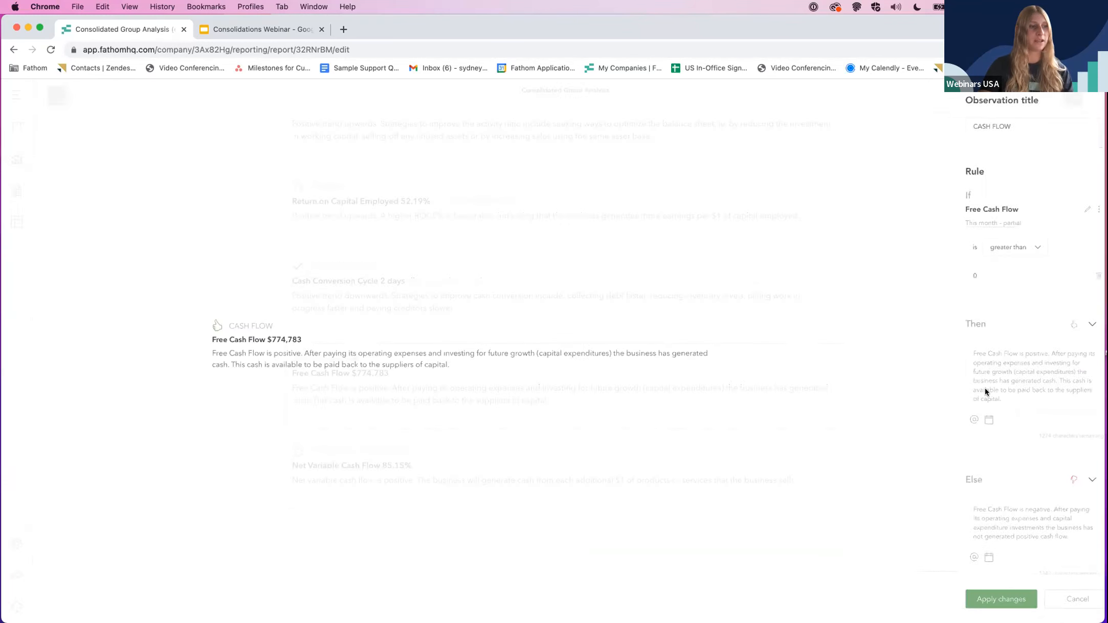
left_click_drag(979, 399, 946, 345)
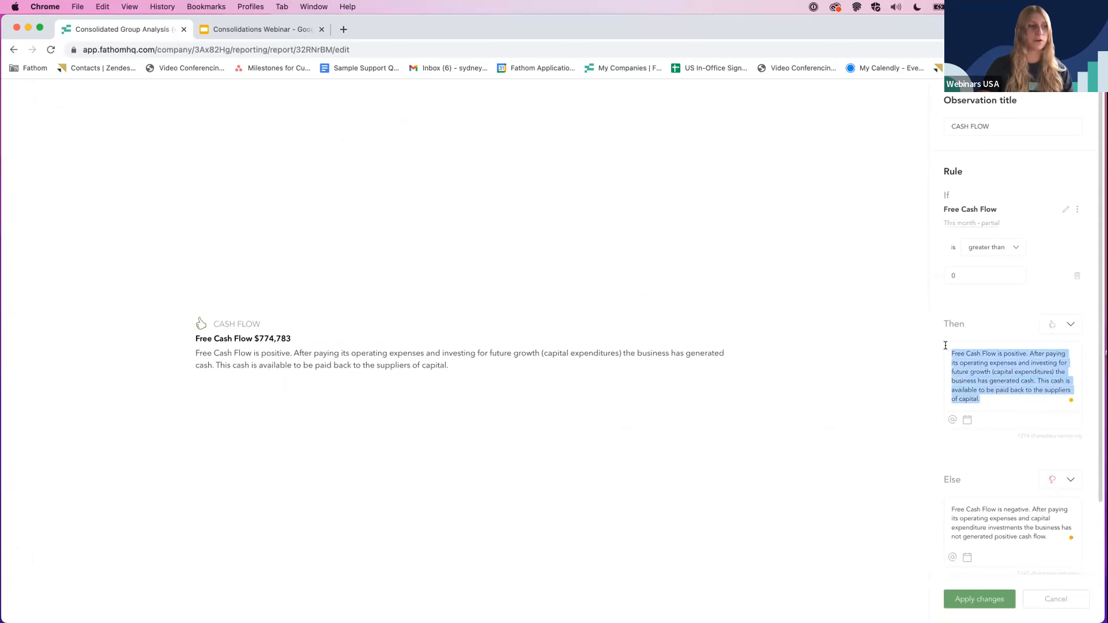
left_click(982, 381)
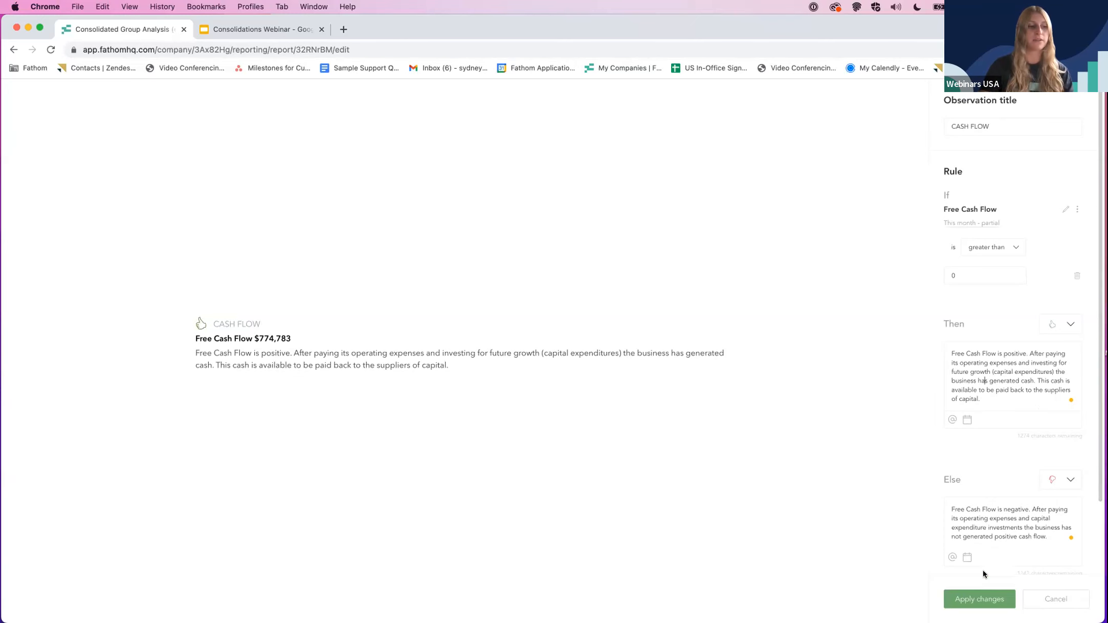
left_click(977, 594)
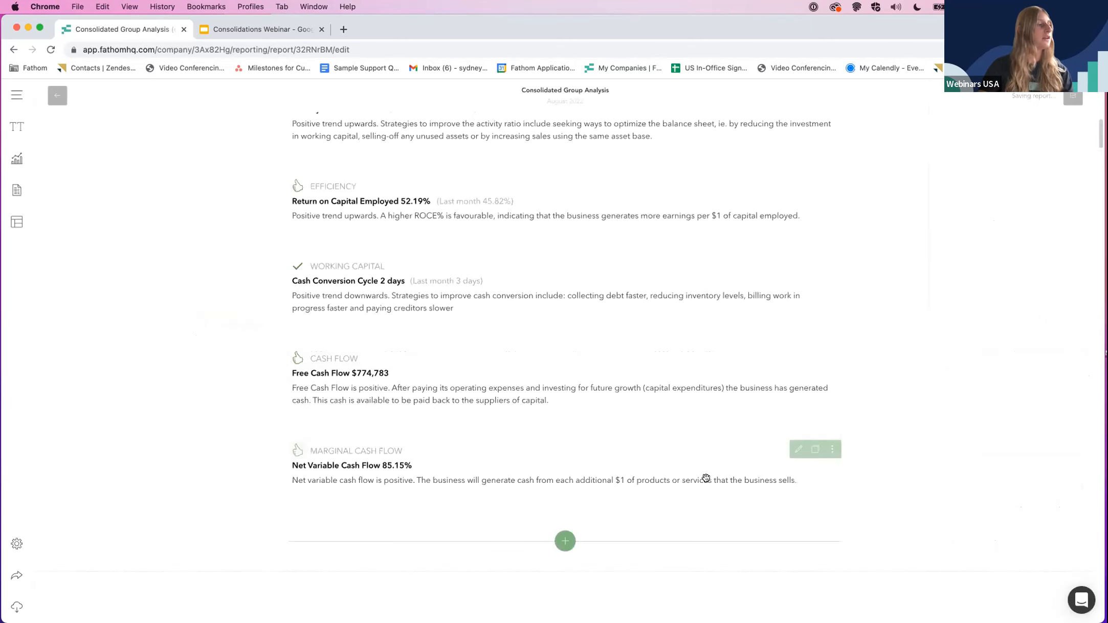
- Recolour the Revenue metric in the Revenue breakdown by Company chart to green #5E9726 and apply the change
scroll(706, 477, "down", 10)
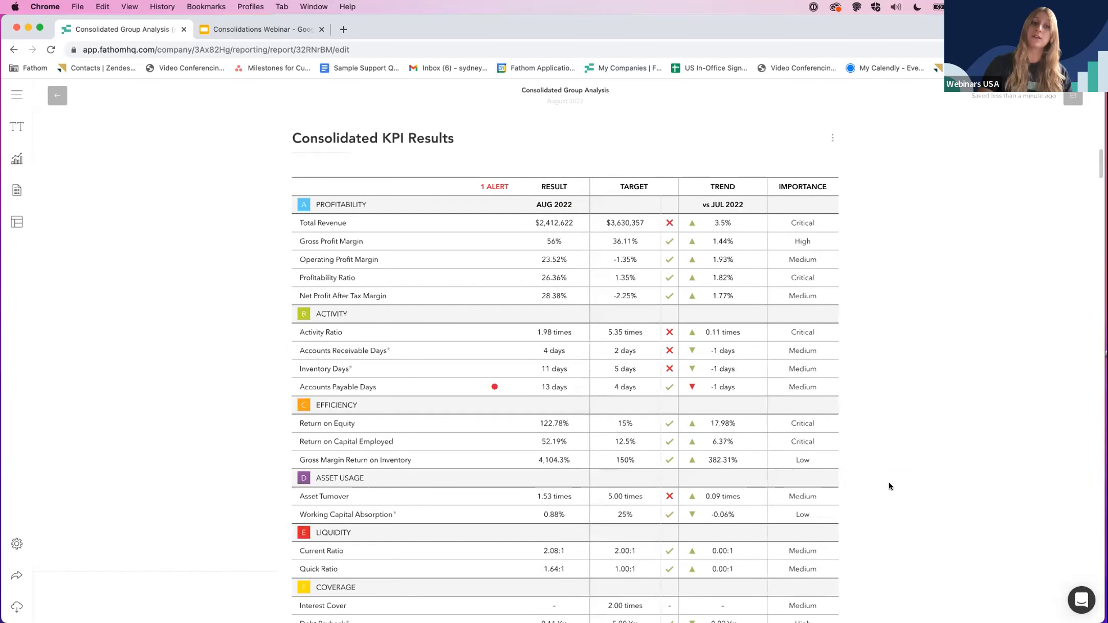
scroll(889, 487, "down", 5)
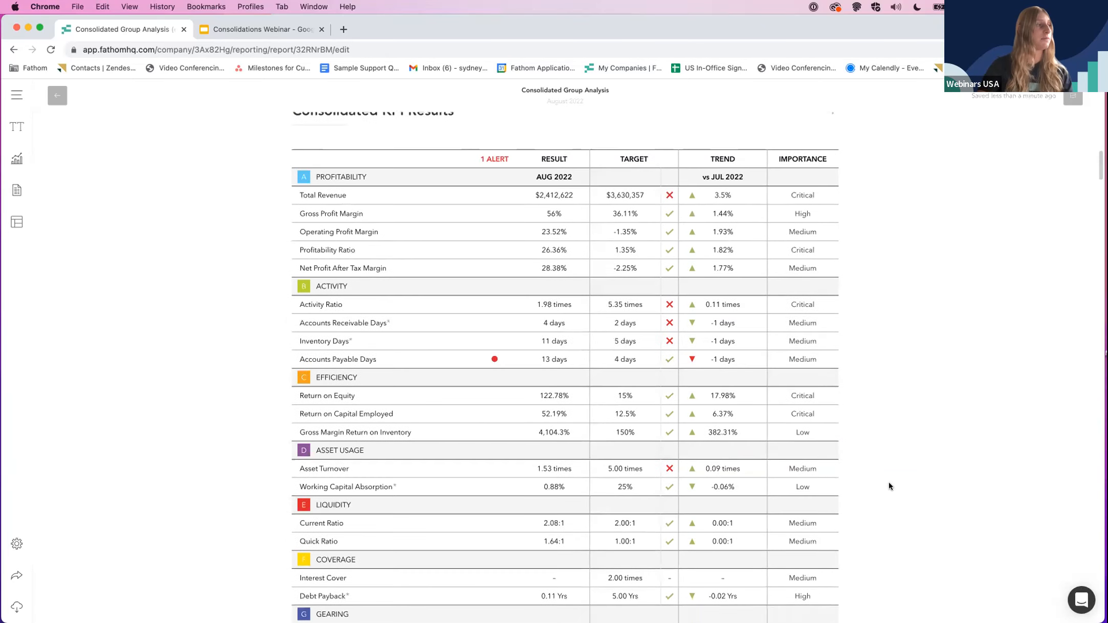
scroll(889, 486, "down", 15)
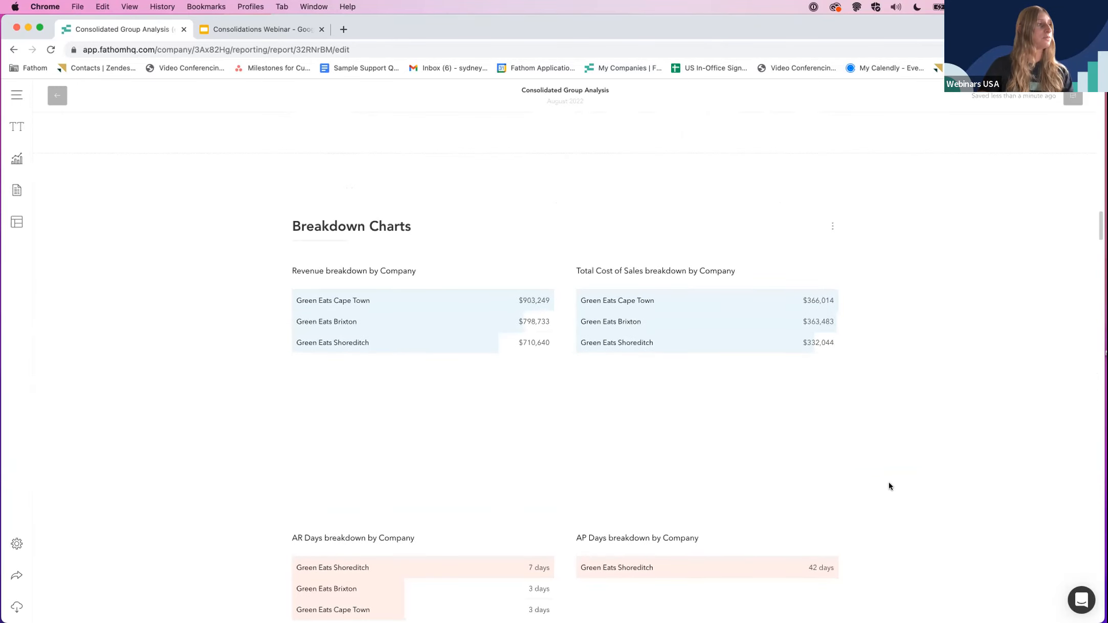
scroll(890, 486, "down", 2)
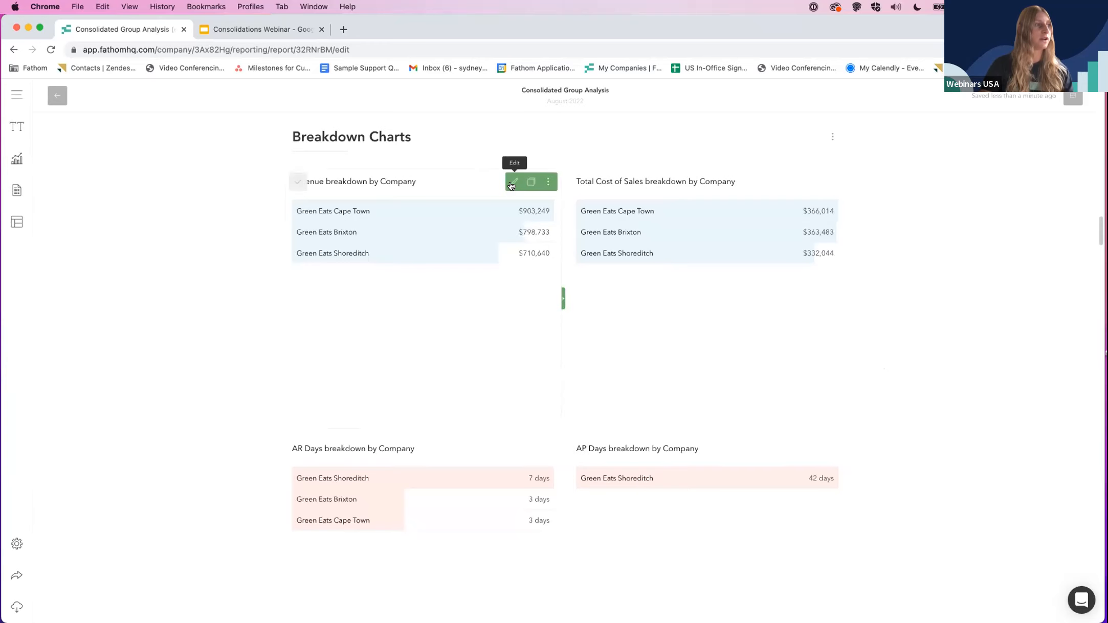
left_click(511, 182)
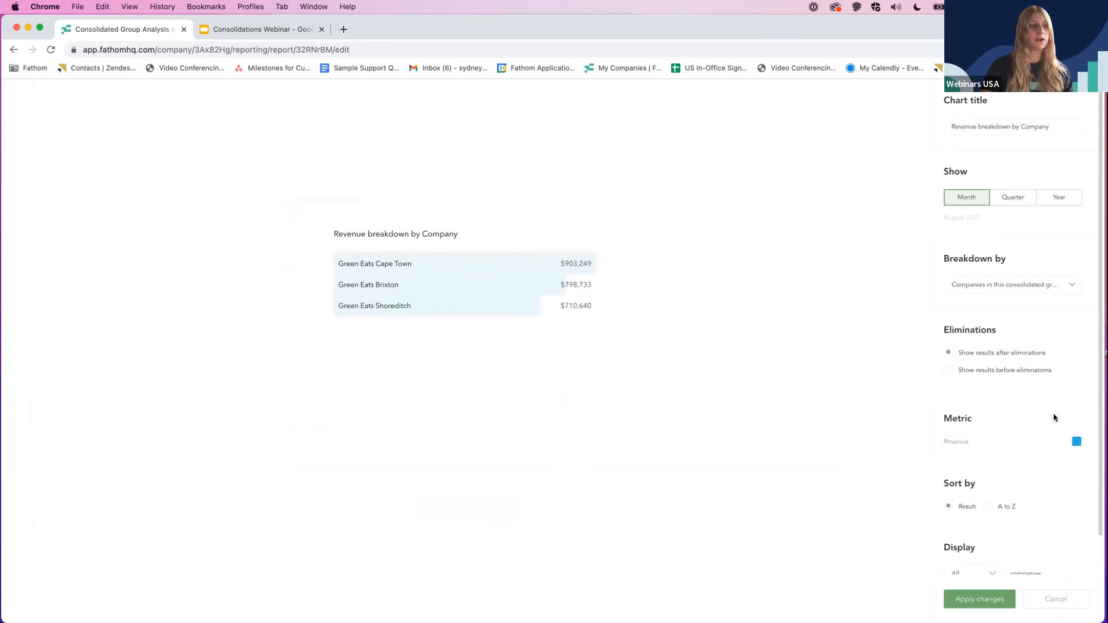
left_click(1076, 442)
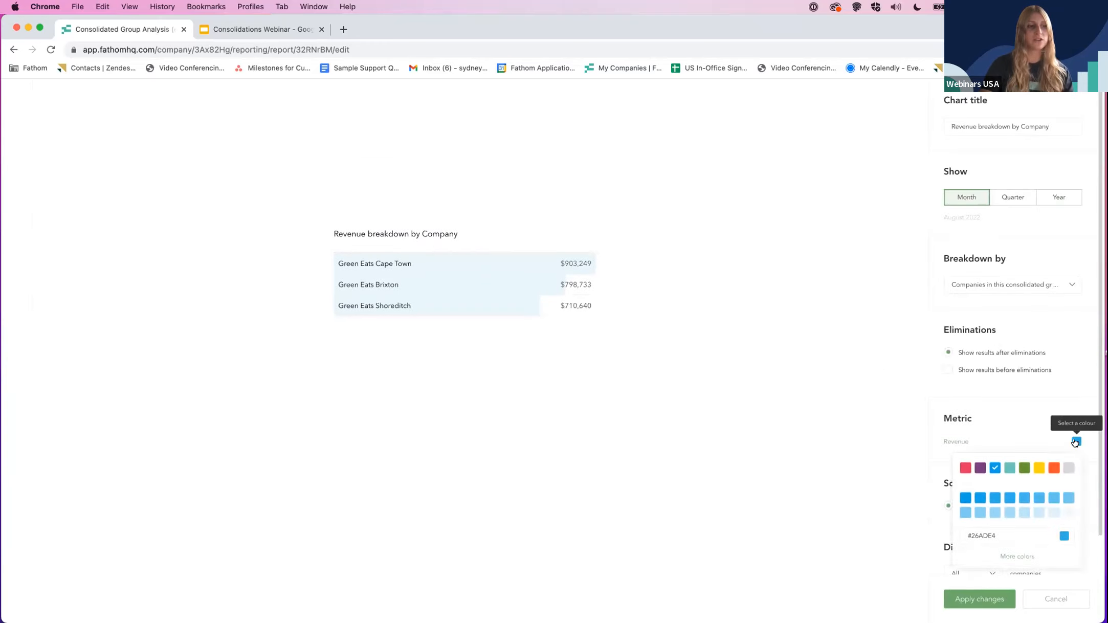
left_click(1011, 468)
left_click(1010, 498)
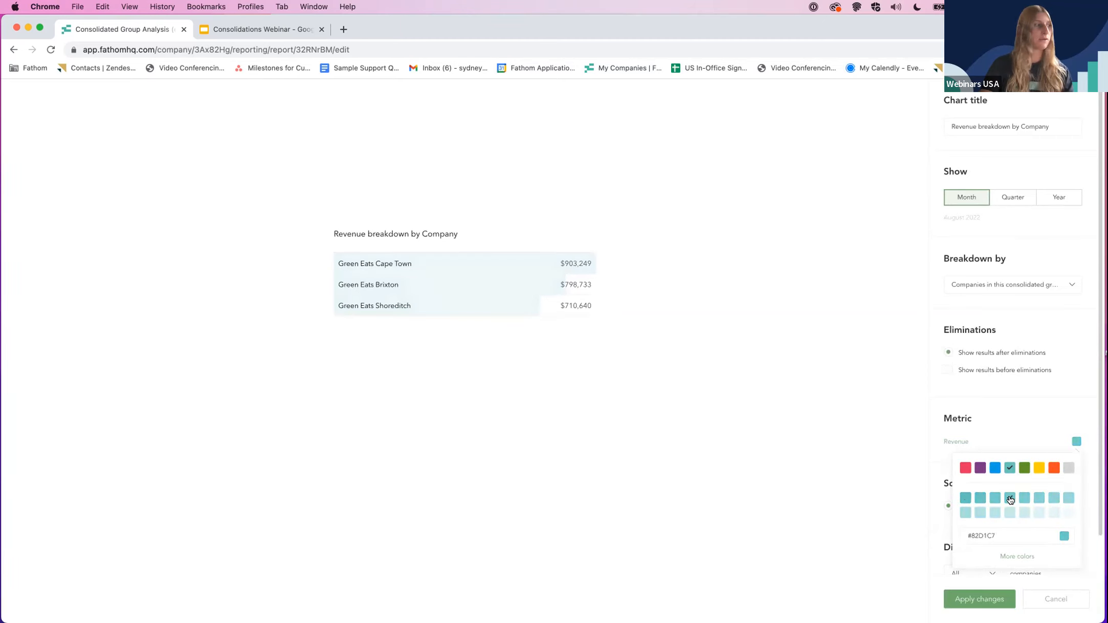
left_click(1025, 468)
double_click(982, 537)
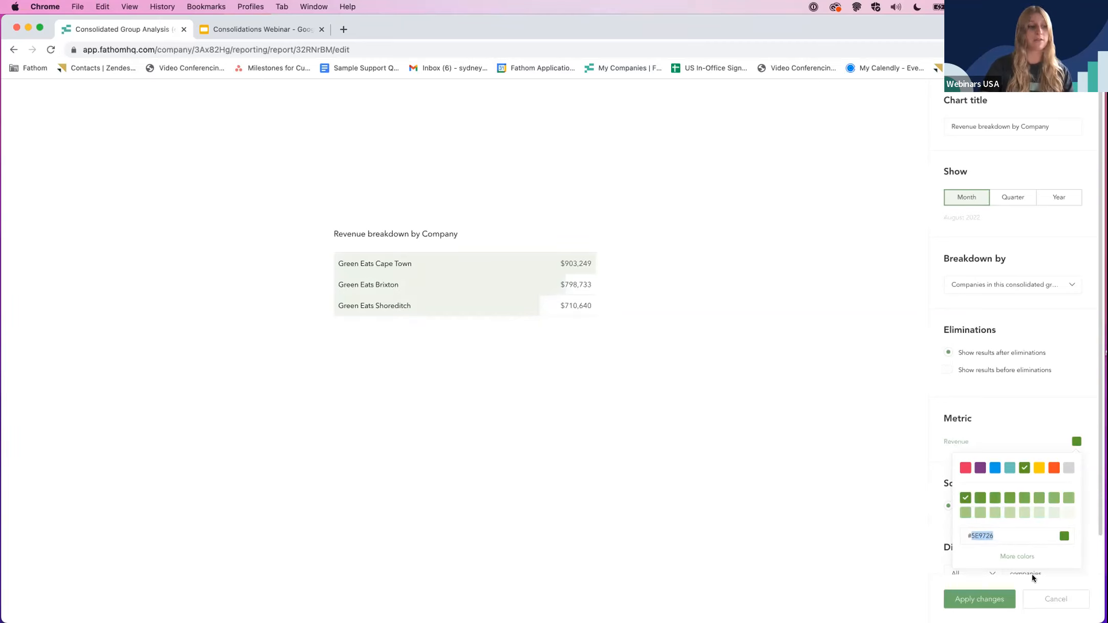
left_click(1044, 580)
left_click(997, 599)
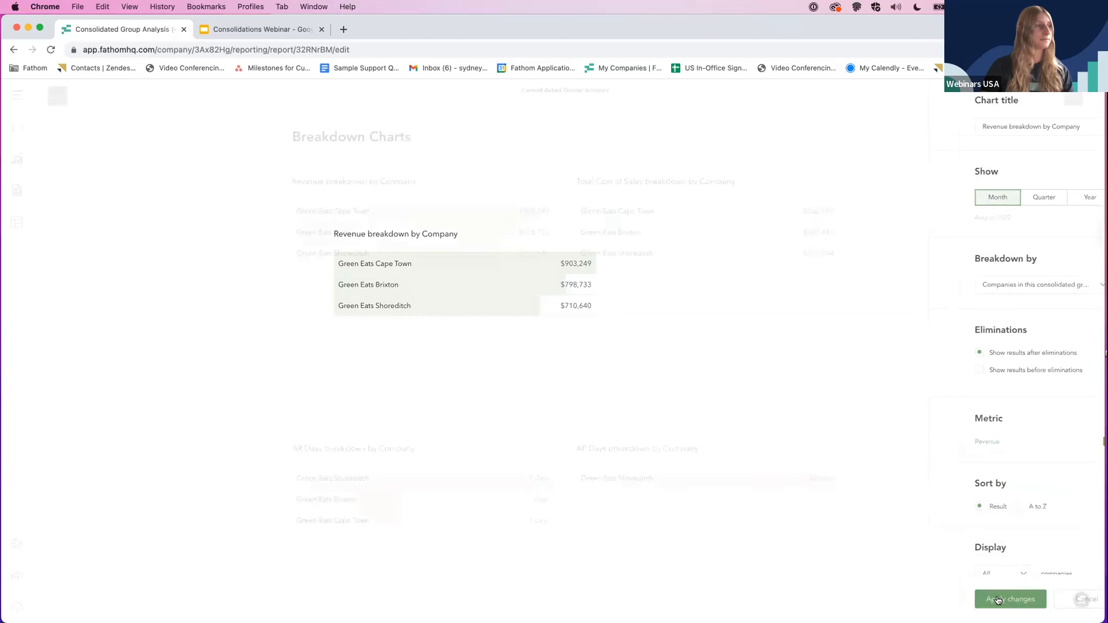
- Look over the remaining Breakdown Charts, the Revenue Charts and the Growth Charts sections of the report
scroll(804, 421, "down", 1)
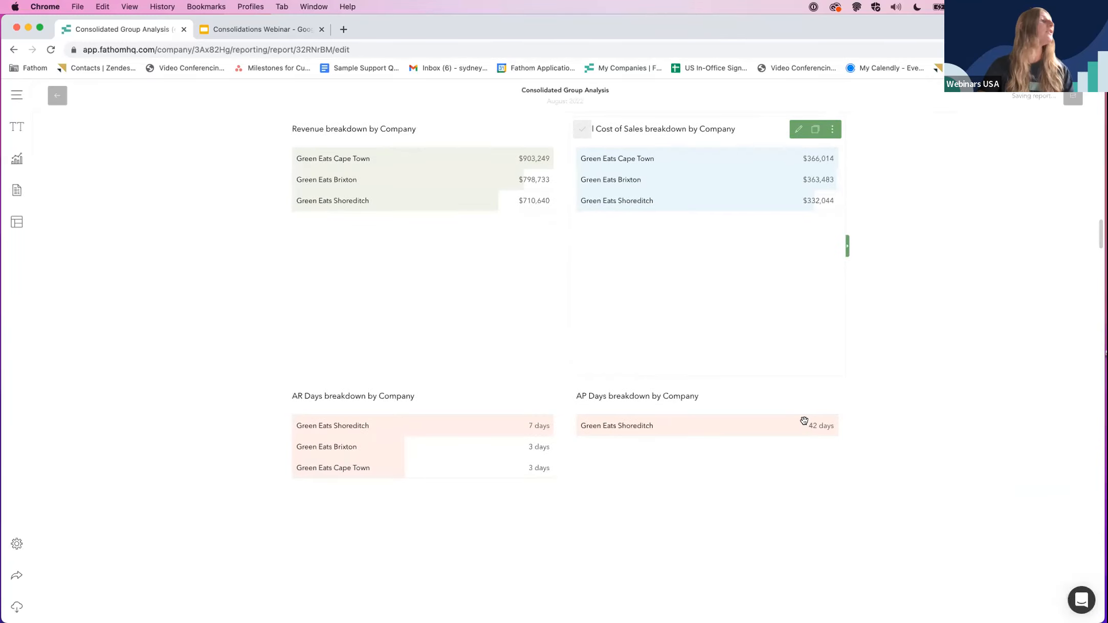
scroll(804, 421, "down", 10)
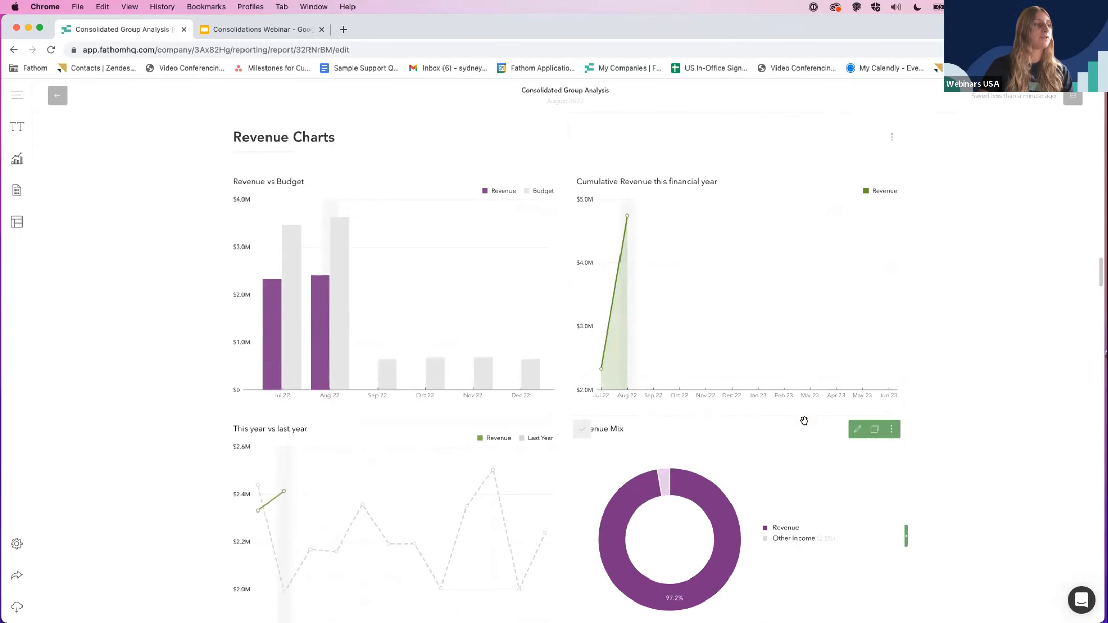
scroll(804, 421, "down", 10)
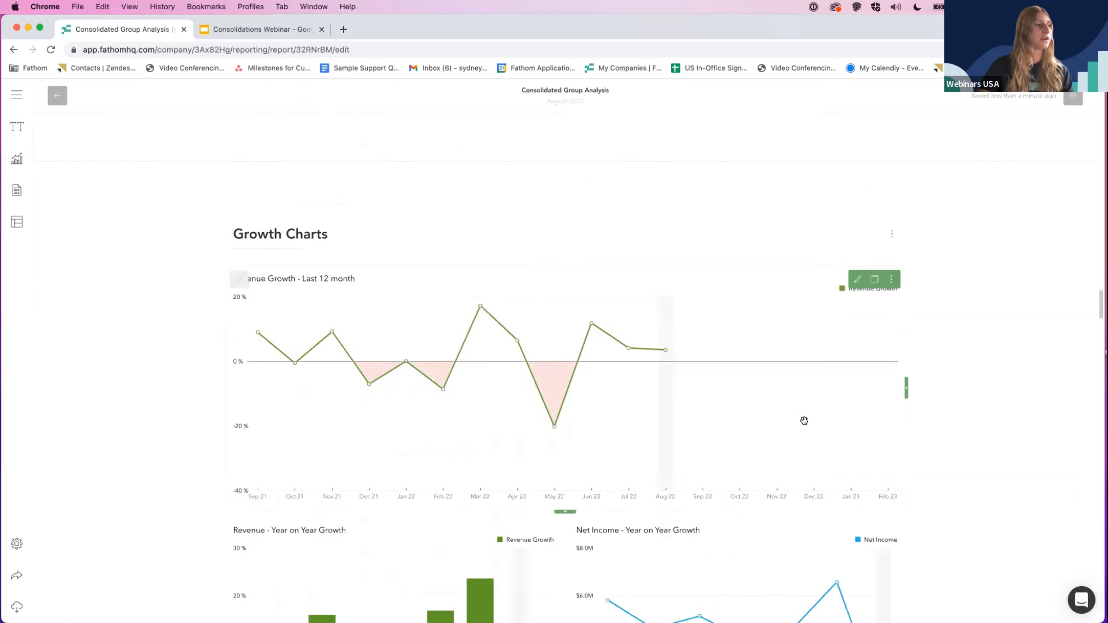
scroll(805, 420, "up", 1)
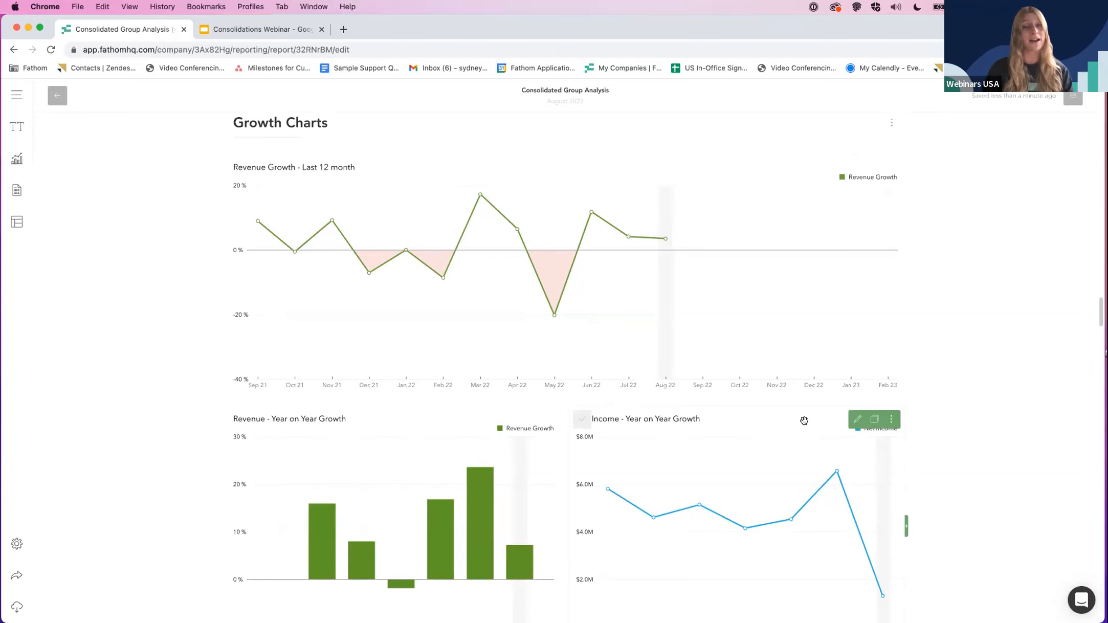
- Delete the Growth Charts section from the report and confirm the deletion
scroll(729, 170, "up", 3)
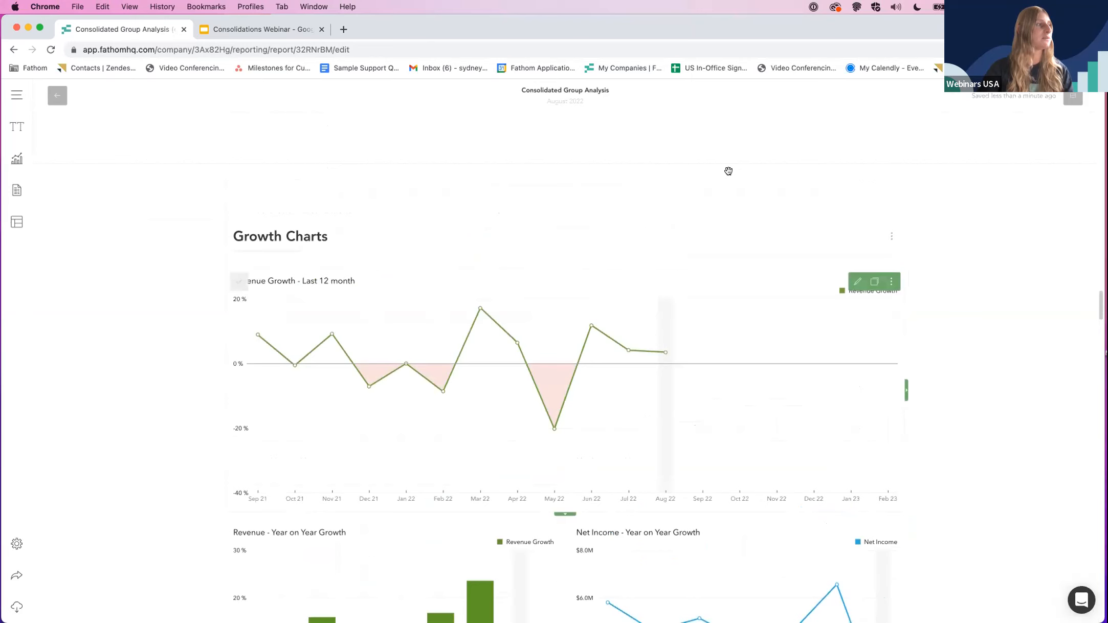
scroll(729, 171, "up", 1)
left_click(891, 291)
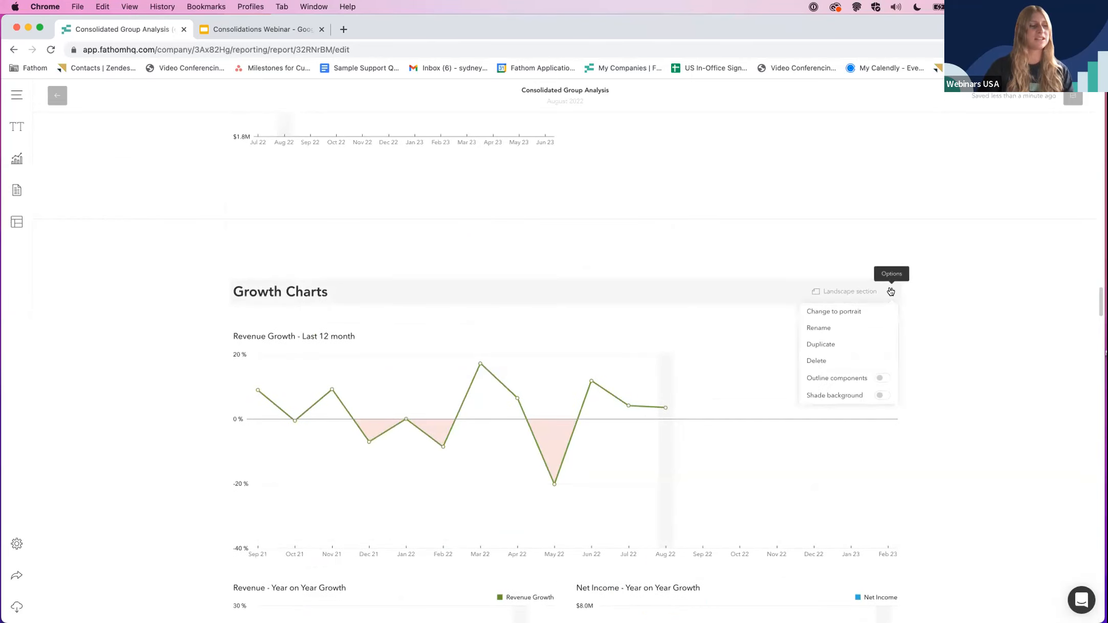
left_click(827, 360)
left_click(509, 415)
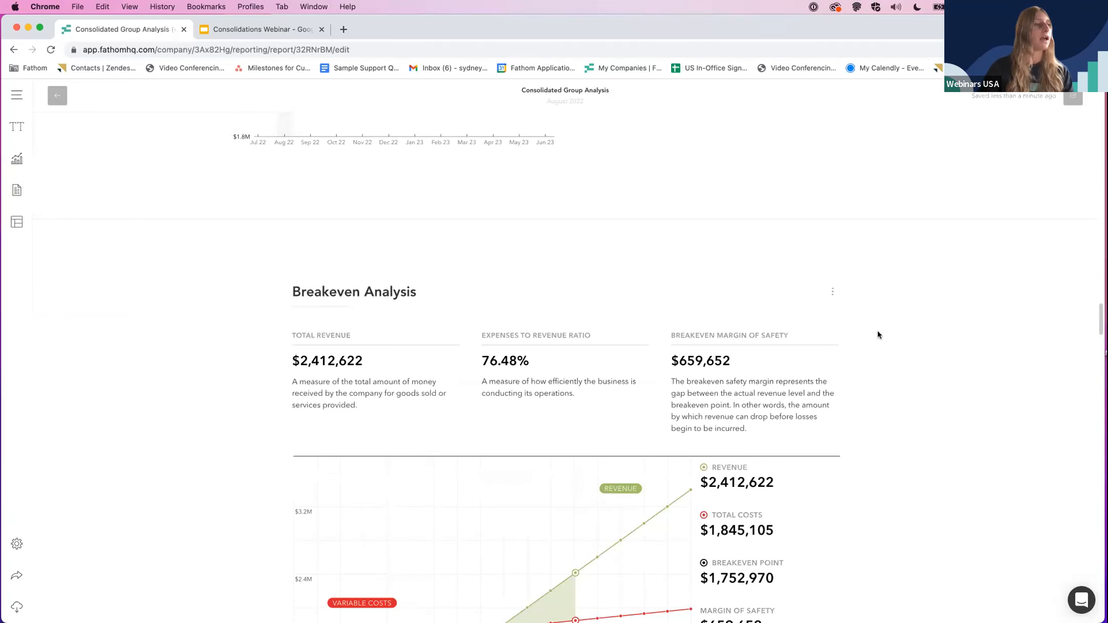
- Check the options of the Breakeven Margin of Safety figure and look over the breakeven and cash flow analysis down to Group Financial Trends
left_click(832, 337)
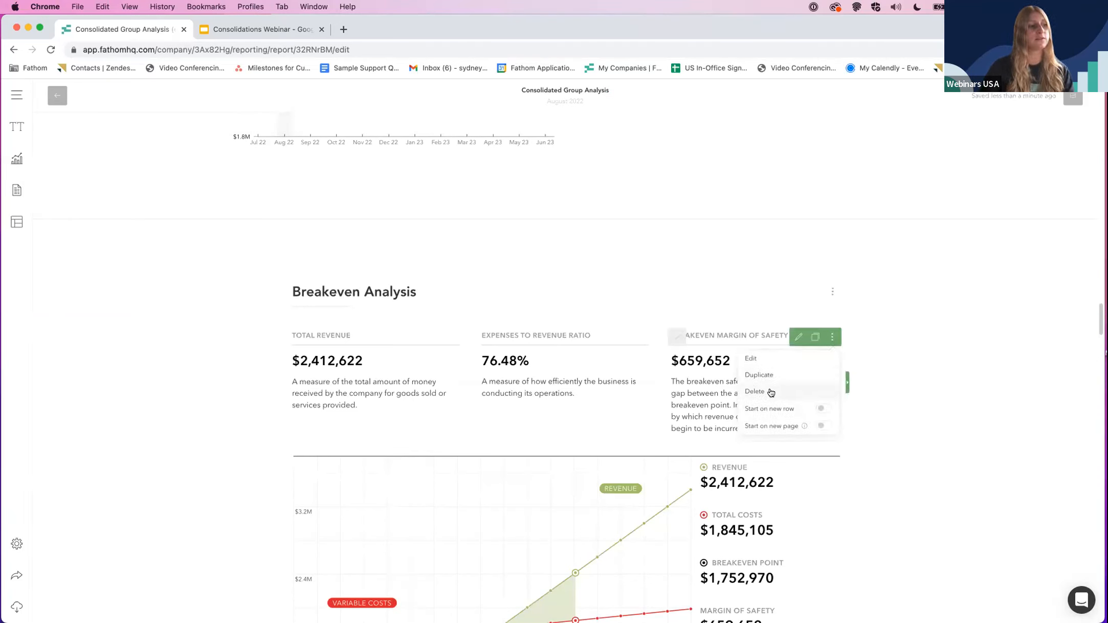
left_click(926, 353)
scroll(878, 487, "down", 6)
scroll(879, 488, "up", 2)
scroll(879, 487, "down", 12)
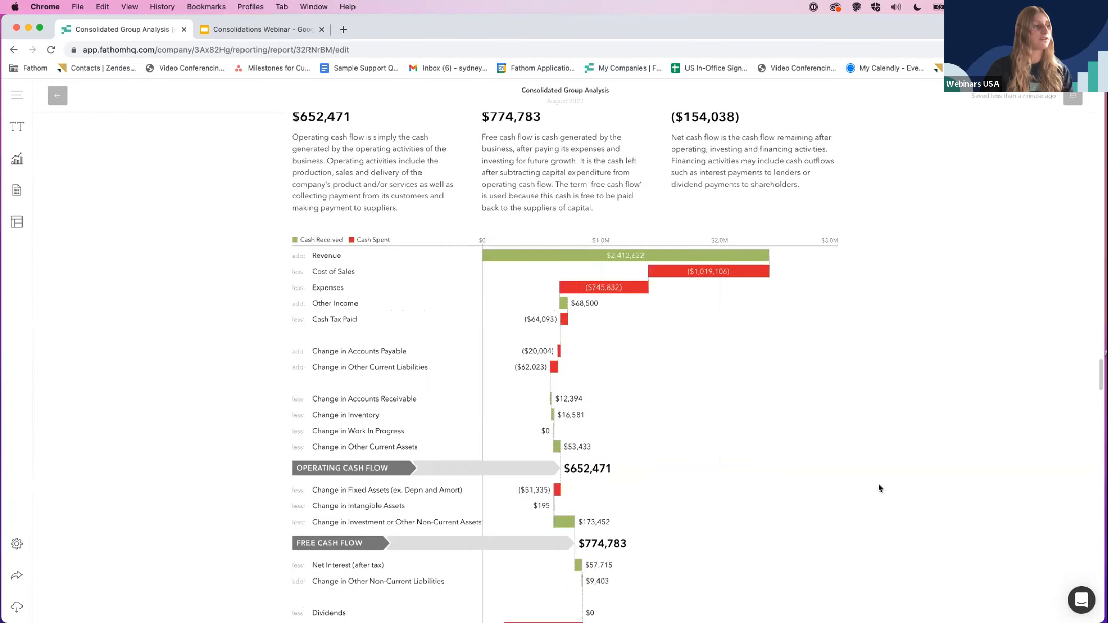
scroll(879, 488, "down", 4)
scroll(879, 488, "down", 10)
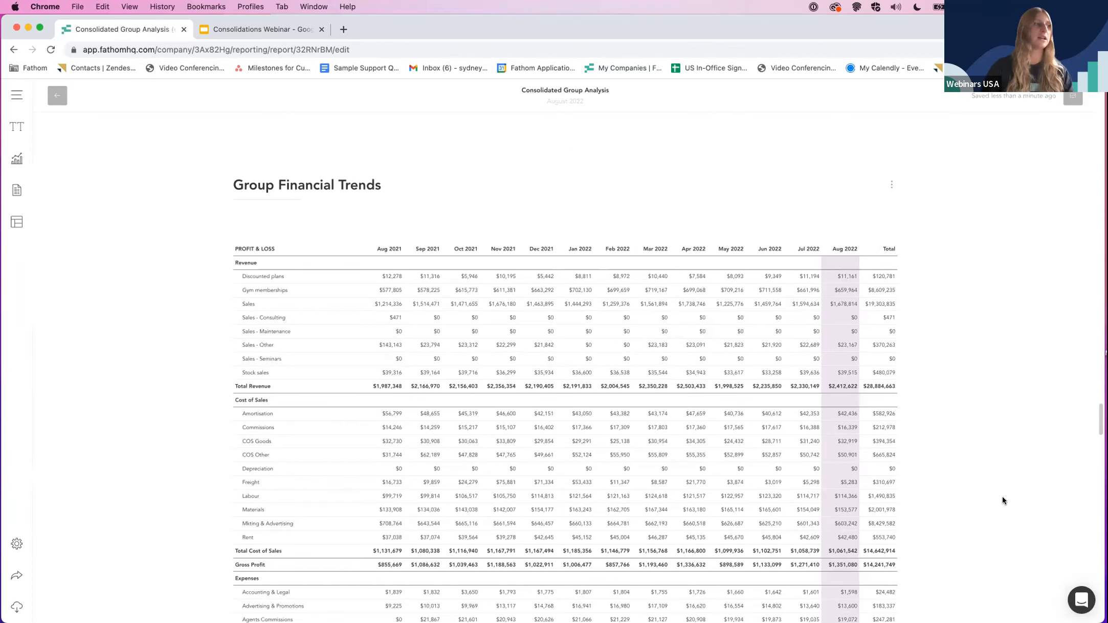
- Open the Group Financial Trends table for editing and preview the Previous financial year, Current financial year and Rolling 12 months ranges
scroll(1002, 500, "down", 2)
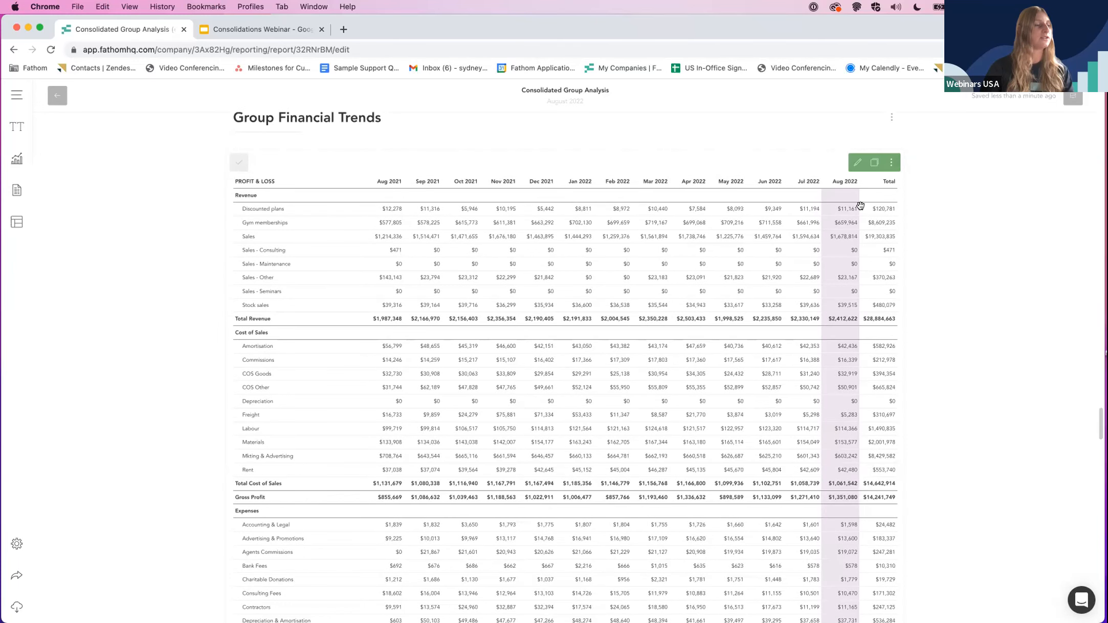
left_click(856, 163)
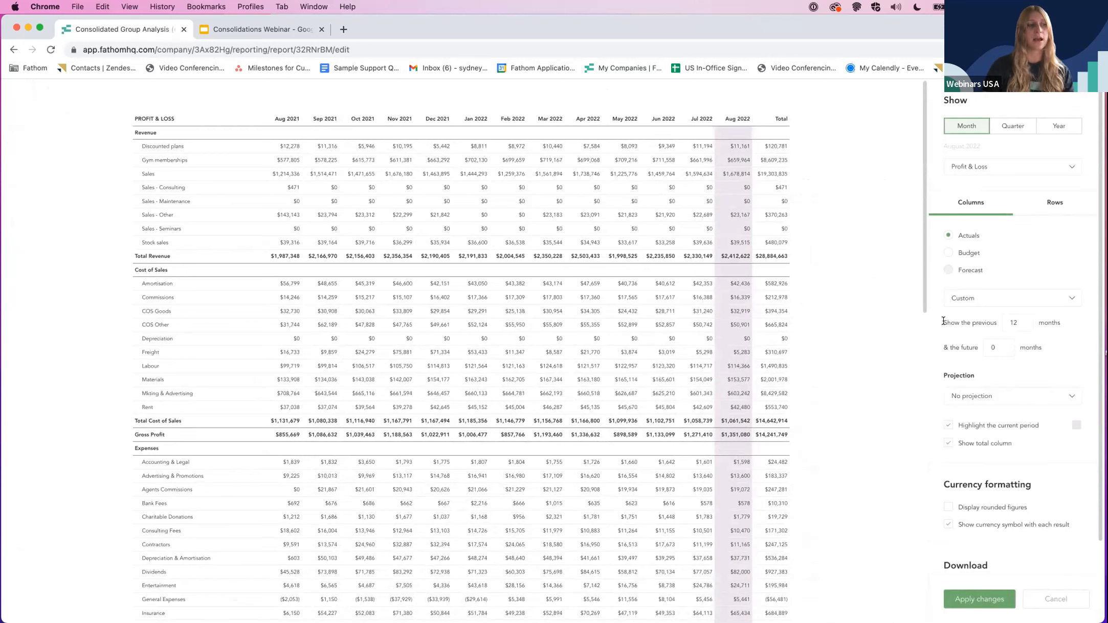
left_click(956, 303)
left_click(960, 317)
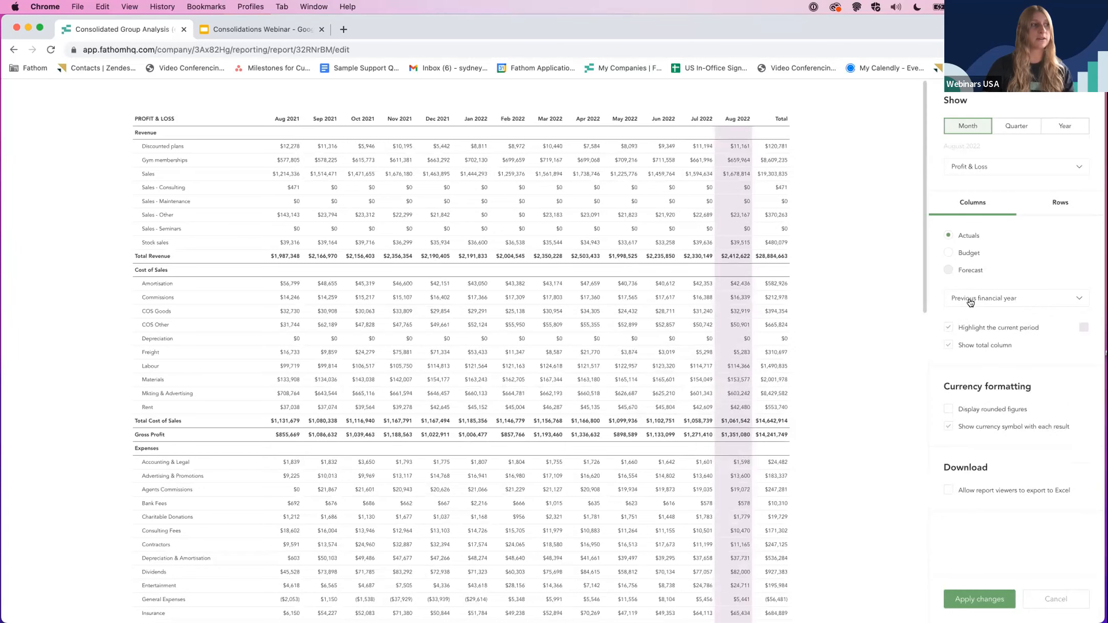
left_click(970, 302)
left_click(972, 332)
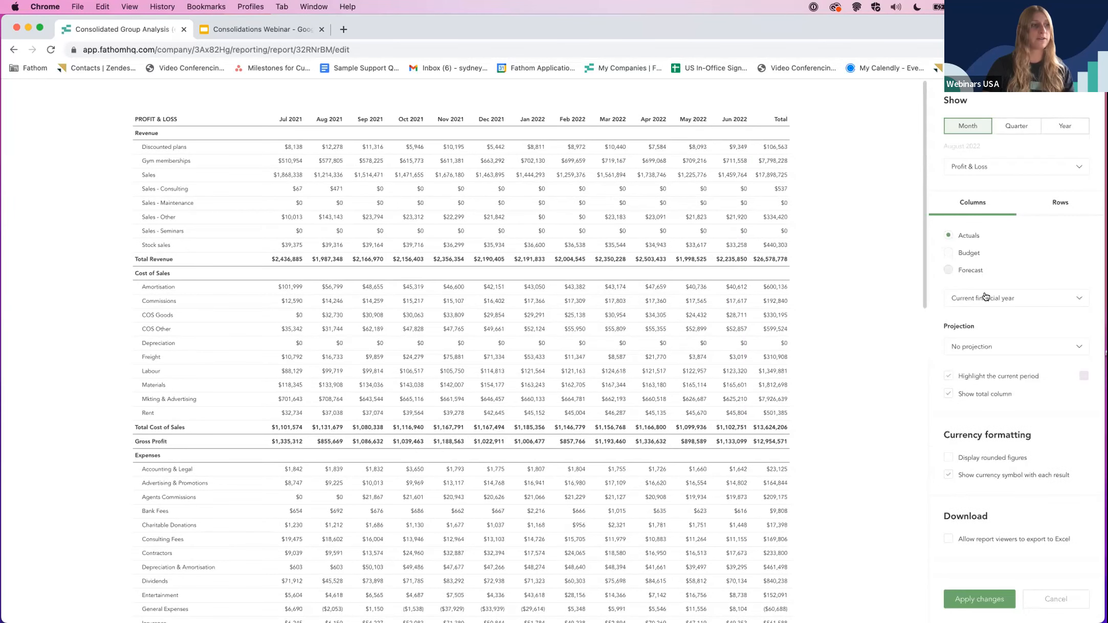
left_click(986, 297)
left_click(982, 347)
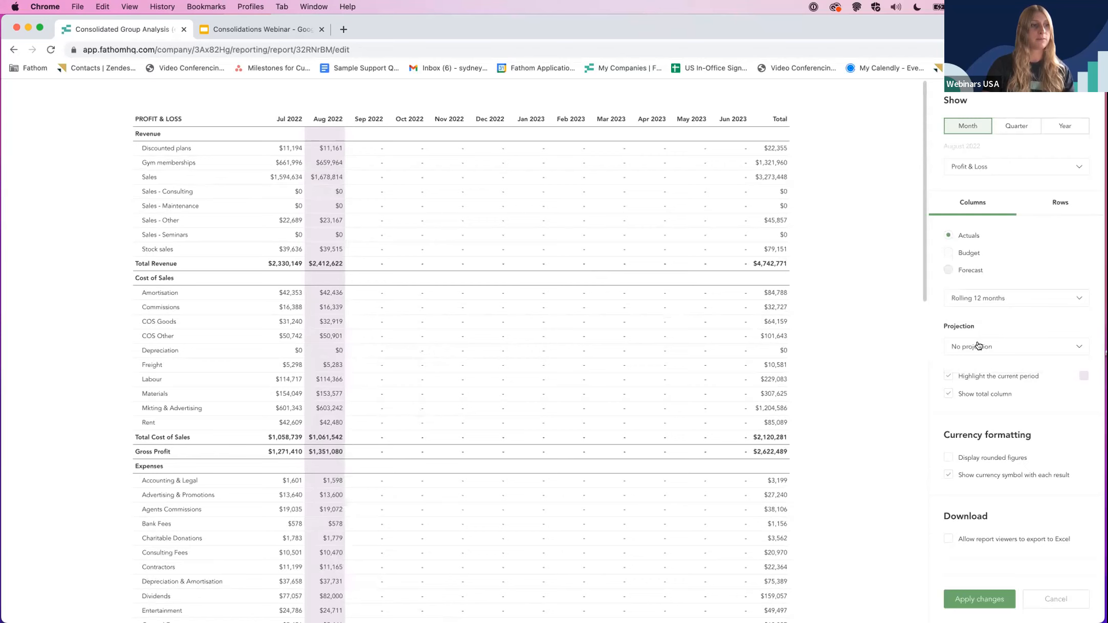
- Set the Group Financial Trends table to a Custom period range showing the previous 8 months
left_click(982, 301)
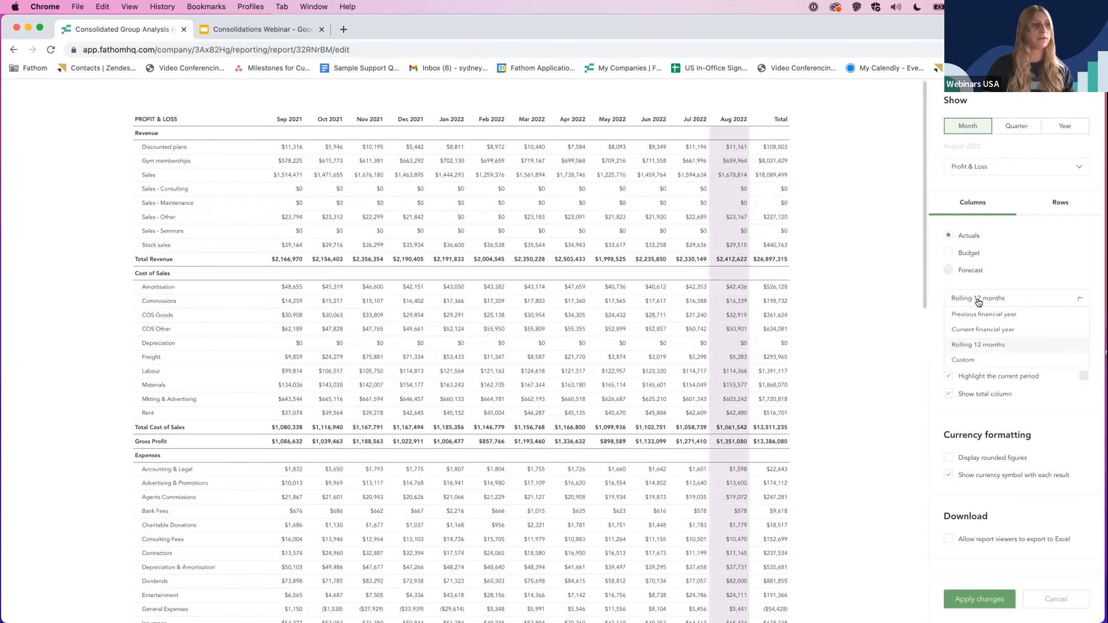
left_click(964, 364)
left_click(1025, 326)
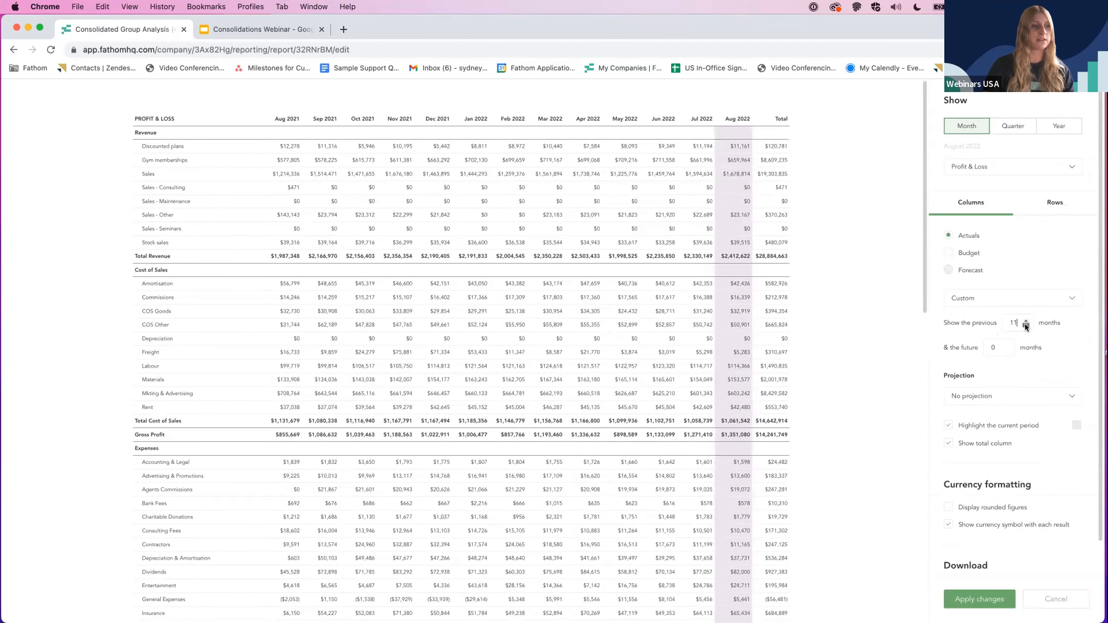
left_click(1026, 327)
left_click(1026, 327)
left_click(1026, 327)
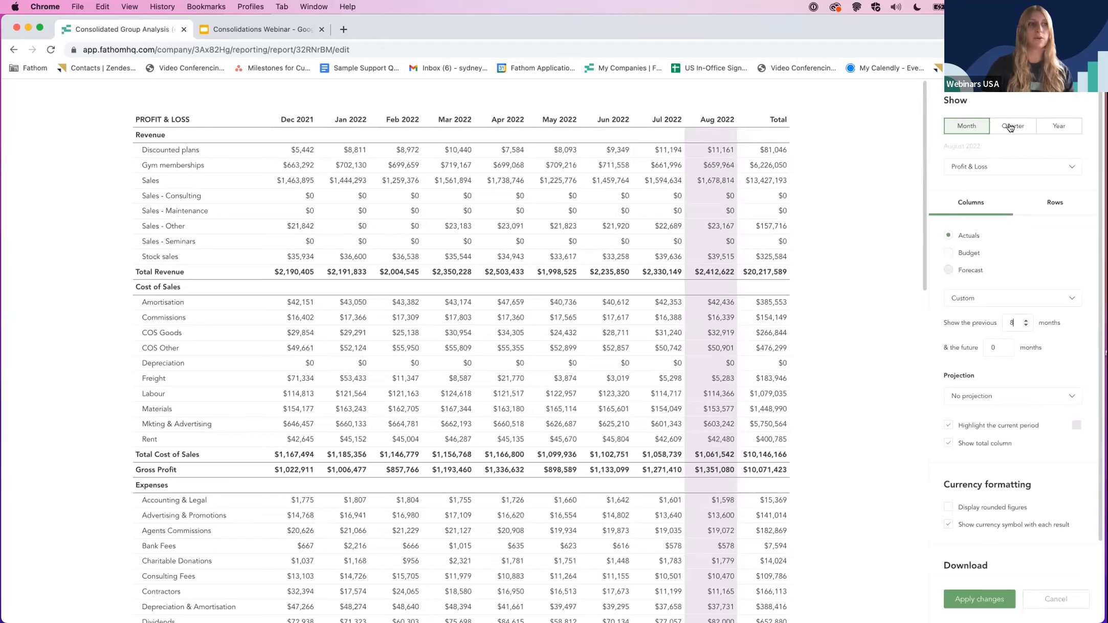
- Allow report viewers to export the Group Financial Trends table to Excel and apply the changes
scroll(989, 551, "down", 1)
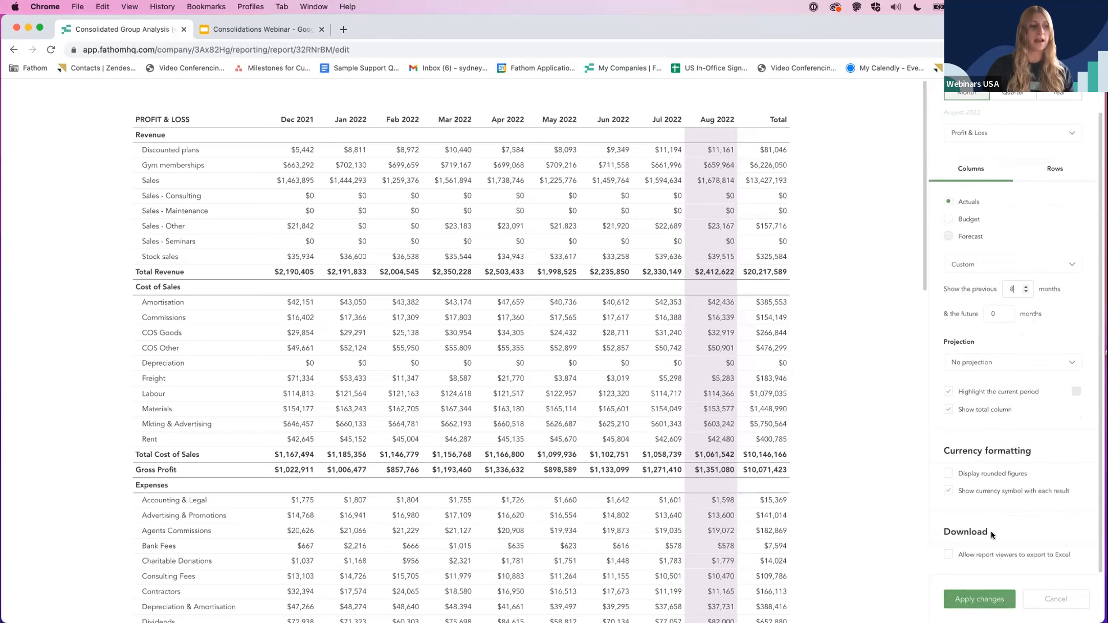
left_click(946, 557)
left_click(965, 597)
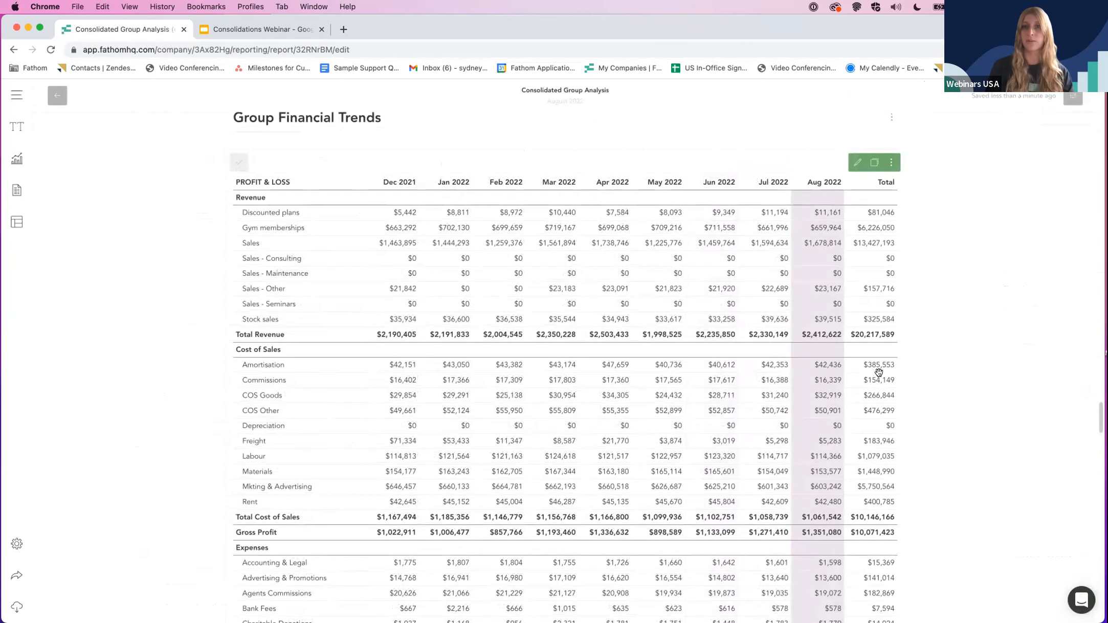
- Open the Financials by Company table for editing and make it show P&L and Balance Sheet
scroll(878, 372, "down", 15)
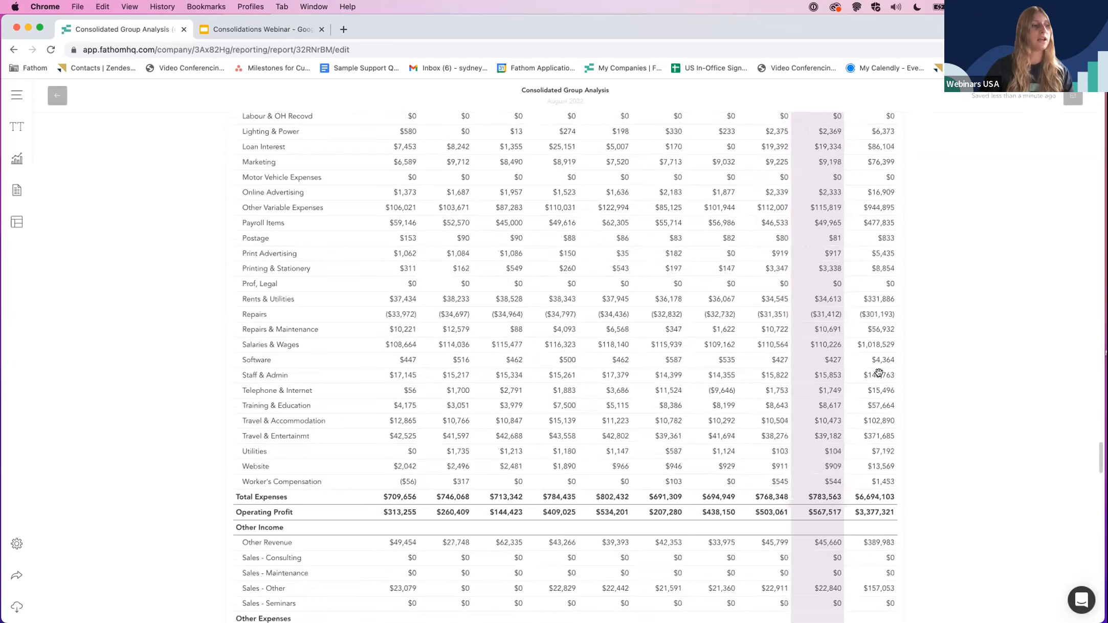
scroll(836, 271, "down", 8)
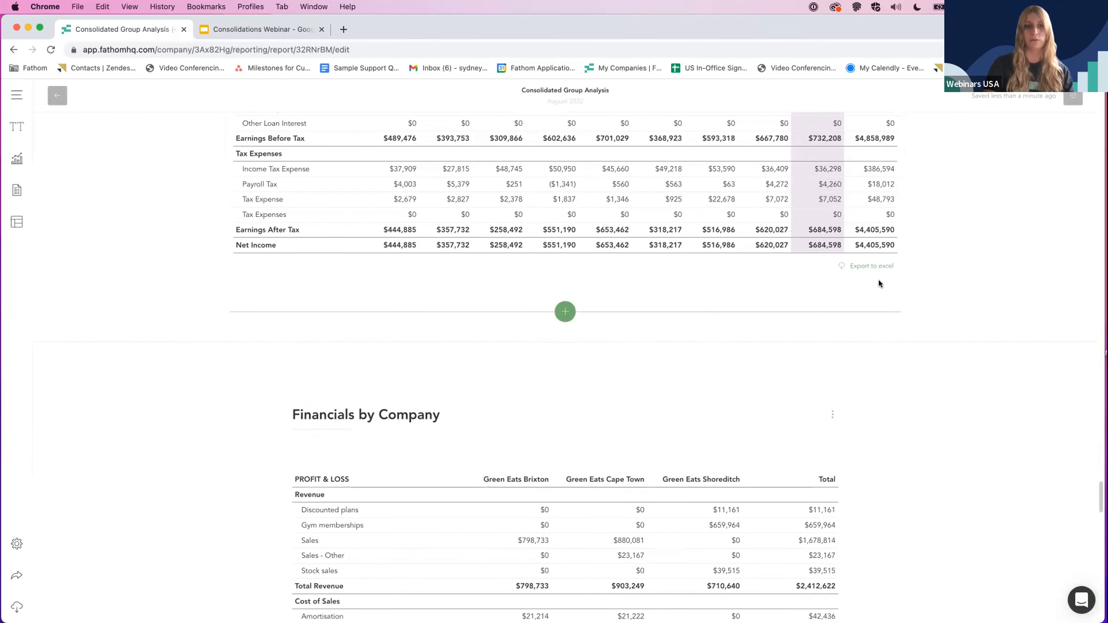
scroll(922, 428, "down", 3)
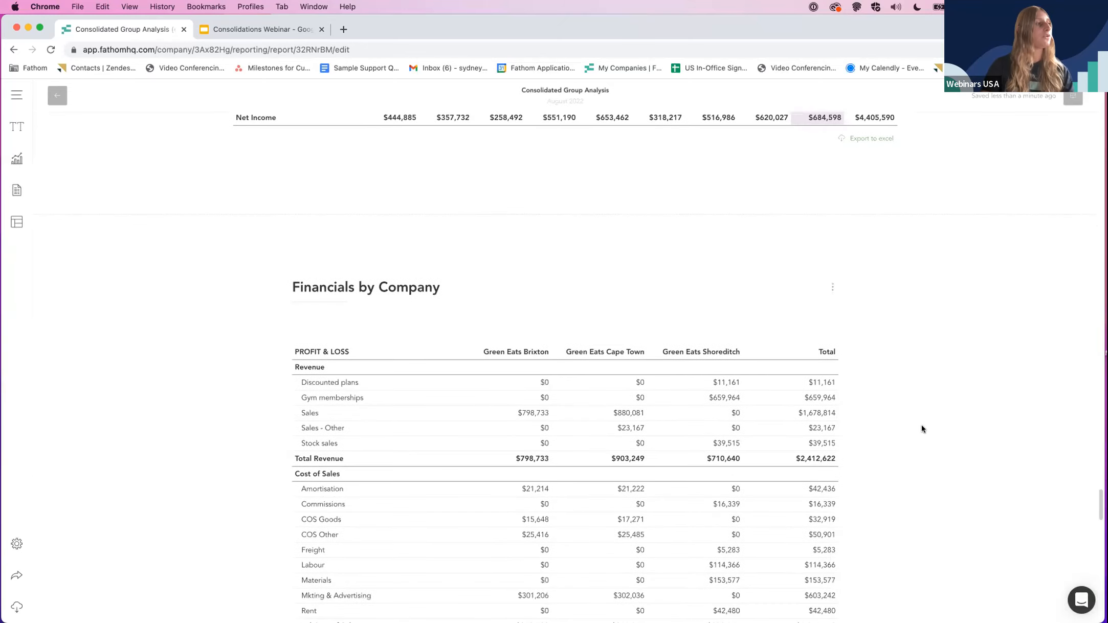
scroll(923, 428, "down", 2)
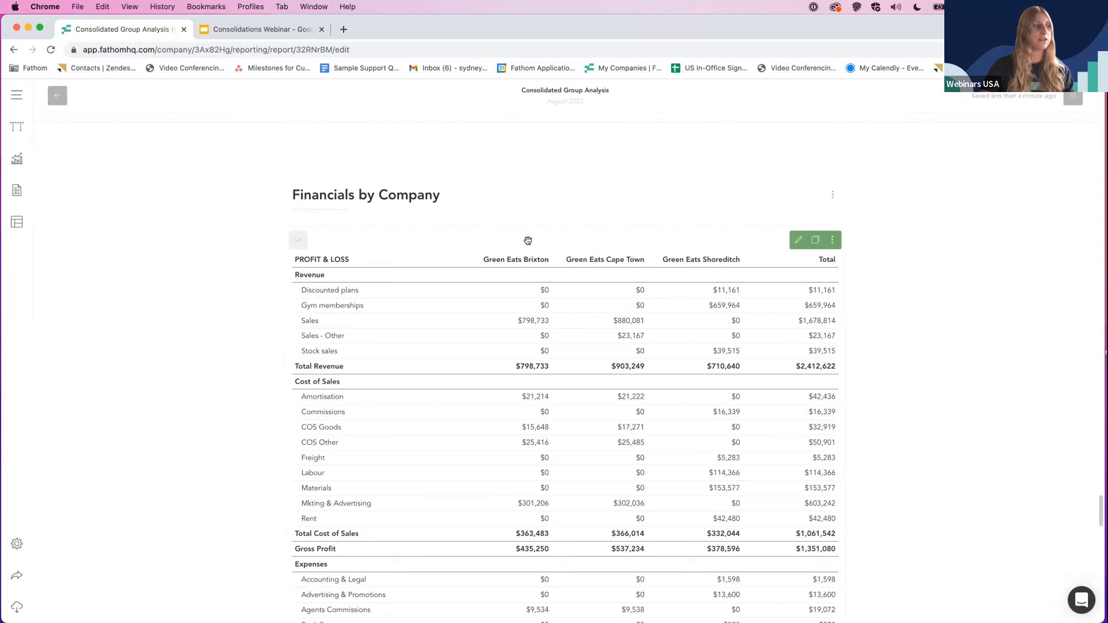
left_click(793, 239)
left_click(962, 168)
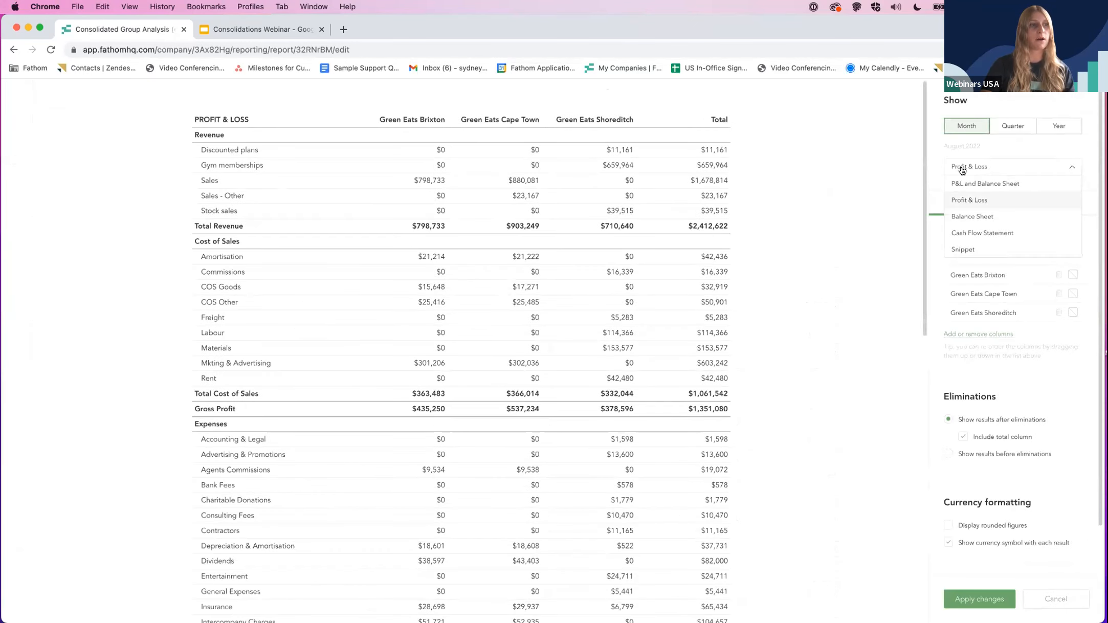
left_click(955, 184)
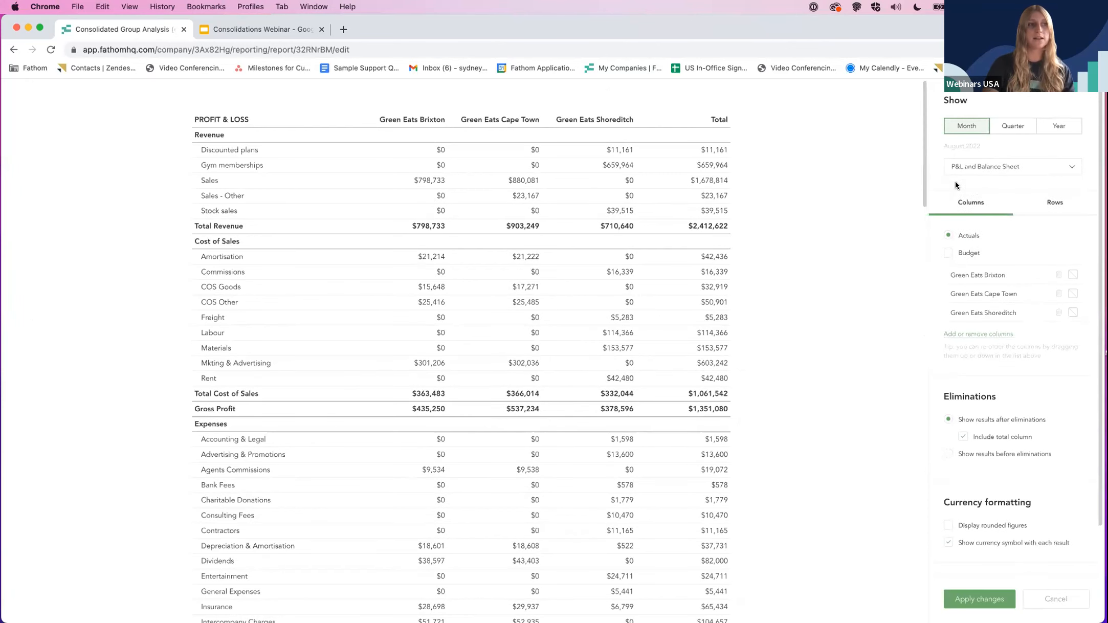
- Try showing only the Balance Sheet in the company table and return to P&L and Balance Sheet
left_click(967, 171)
left_click(967, 221)
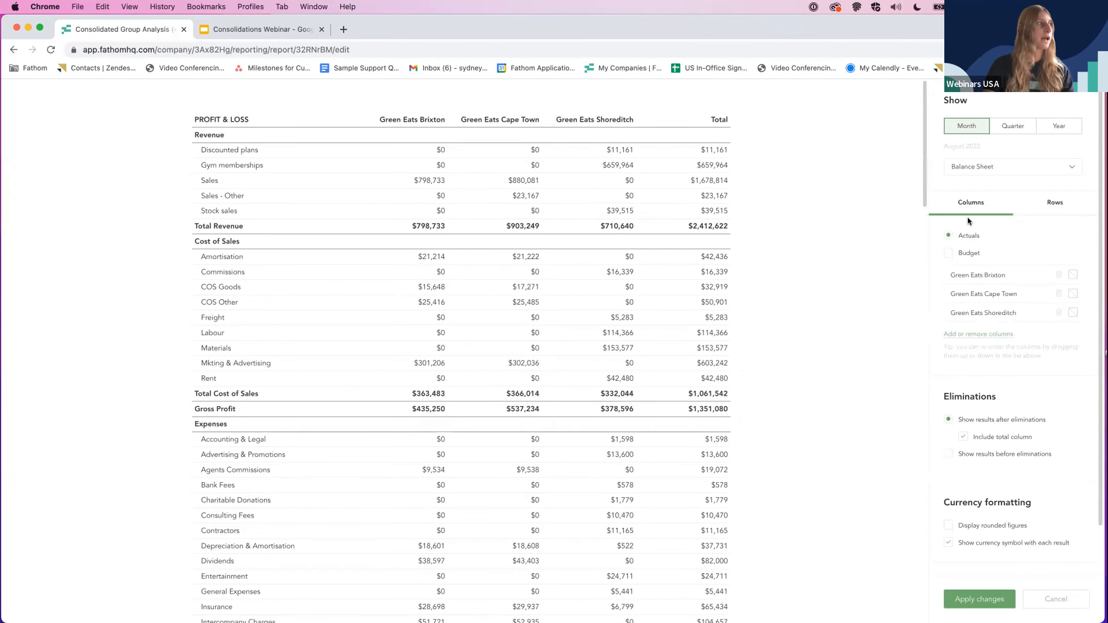
left_click(971, 173)
left_click(970, 183)
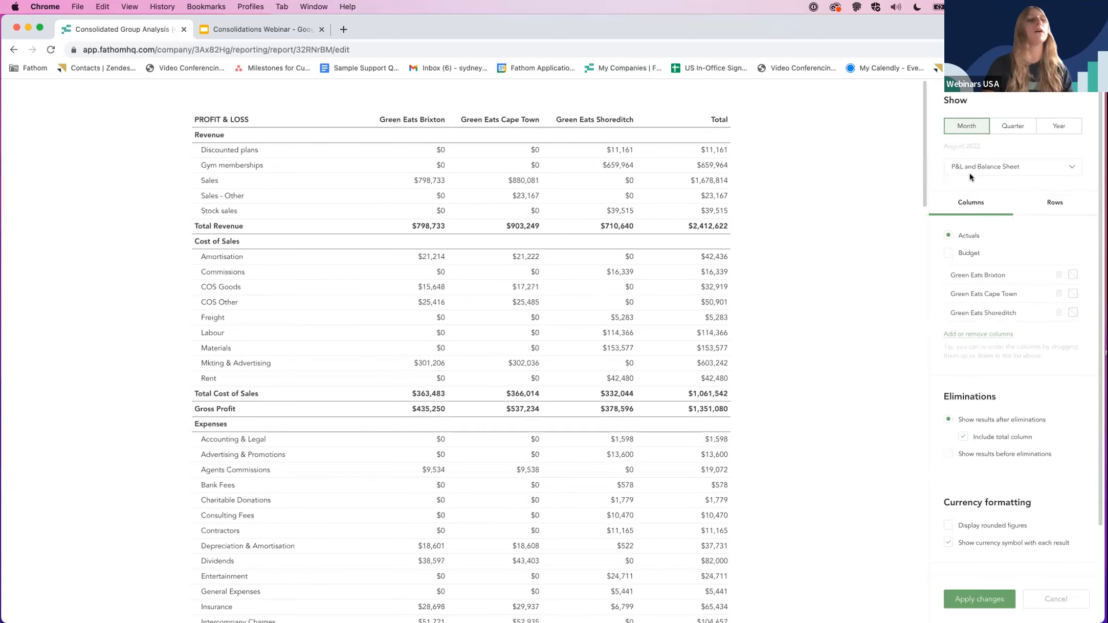
- Preview the company table's rows with account headings expanded, return to all headings collapsed, and apply the changes
left_click(1042, 205)
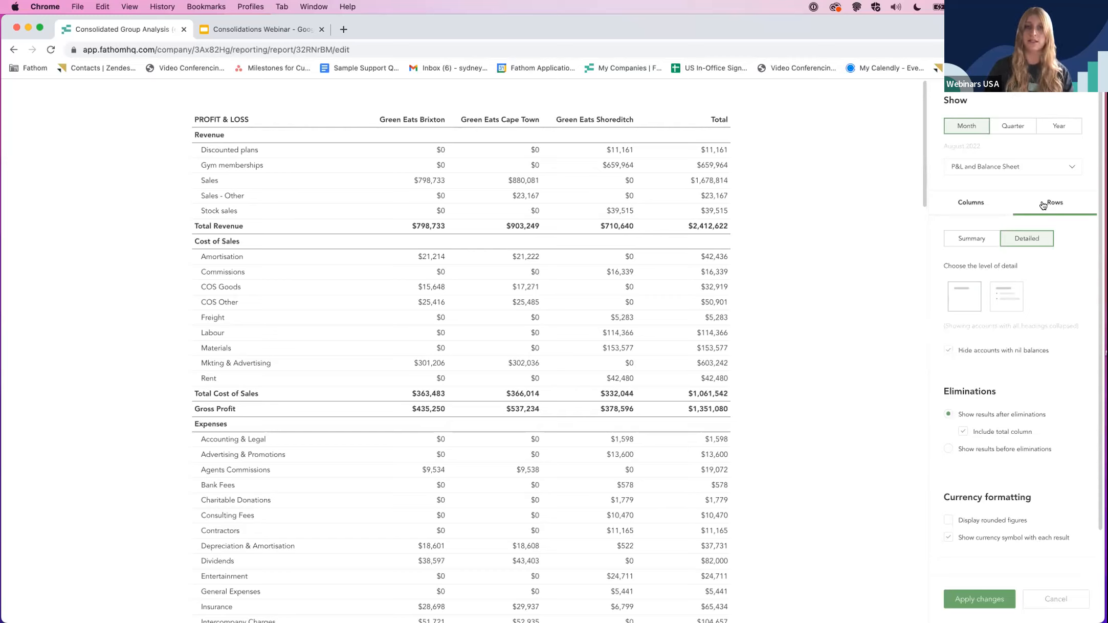
left_click(997, 293)
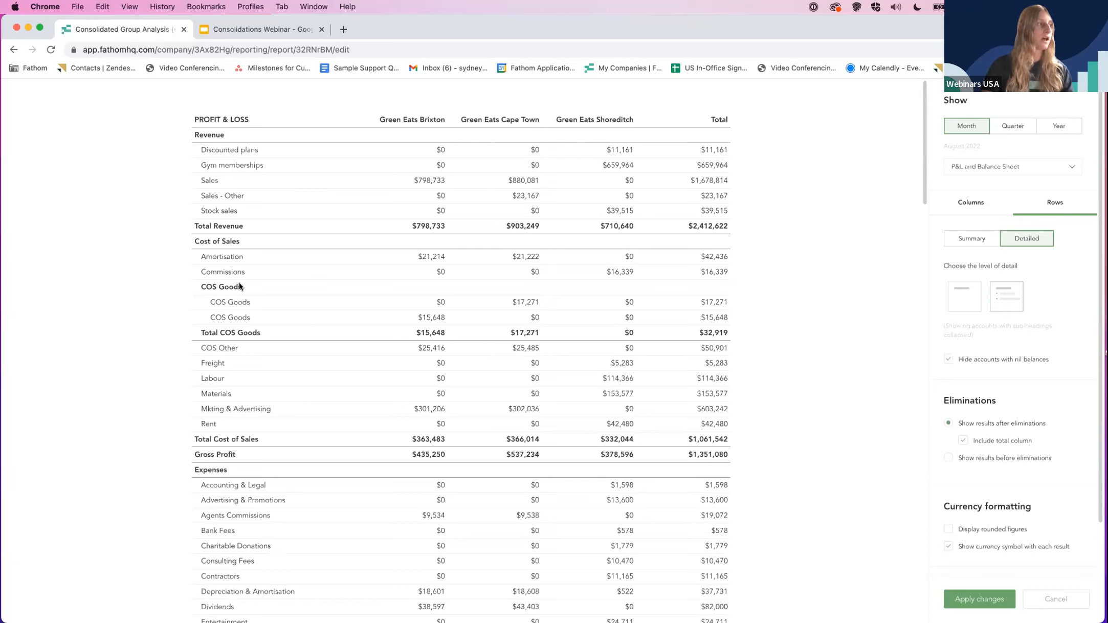
left_click(973, 302)
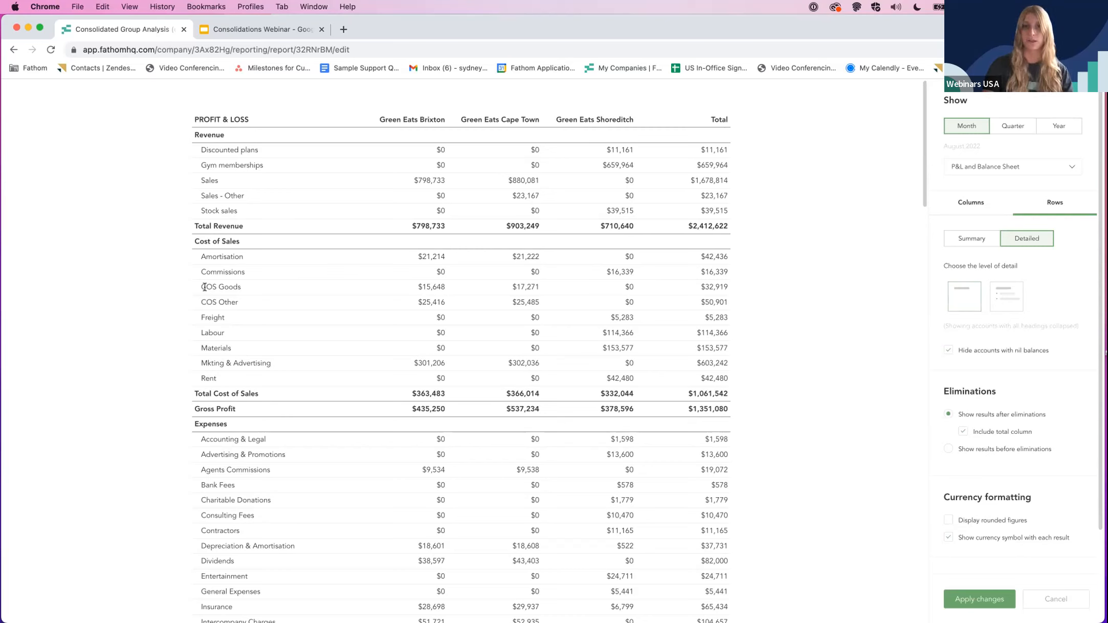
scroll(1032, 483, "down", 2)
scroll(1023, 511, "up", 2)
left_click(990, 602)
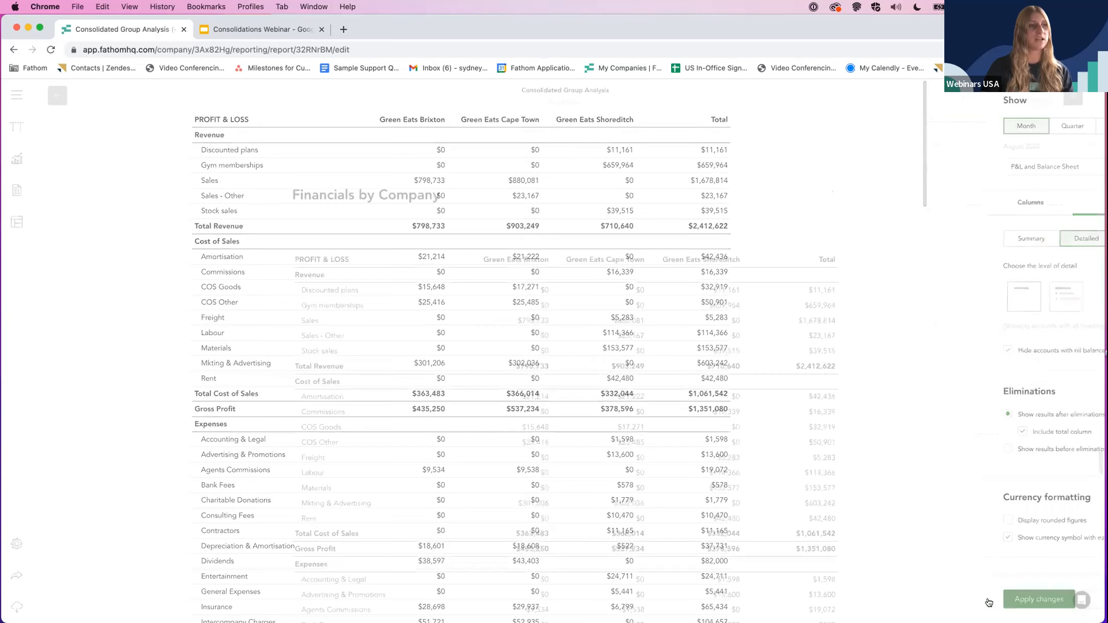
- Add a new section at the end of the report and insert the monthly This month Profit & Loss table
scroll(770, 526, "down", 10)
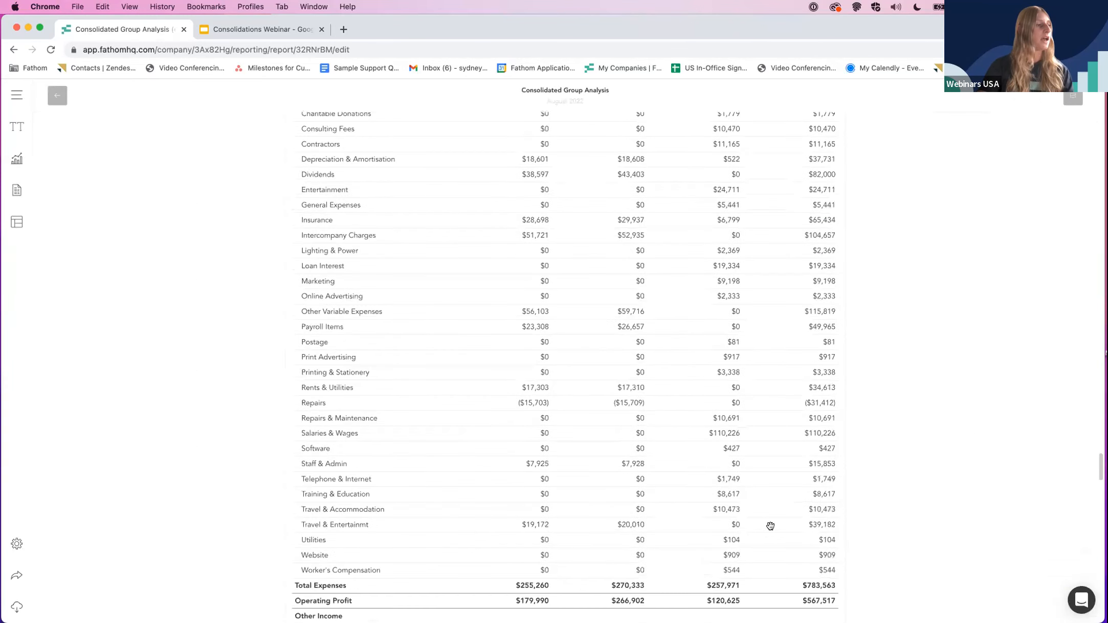
scroll(770, 526, "down", 15)
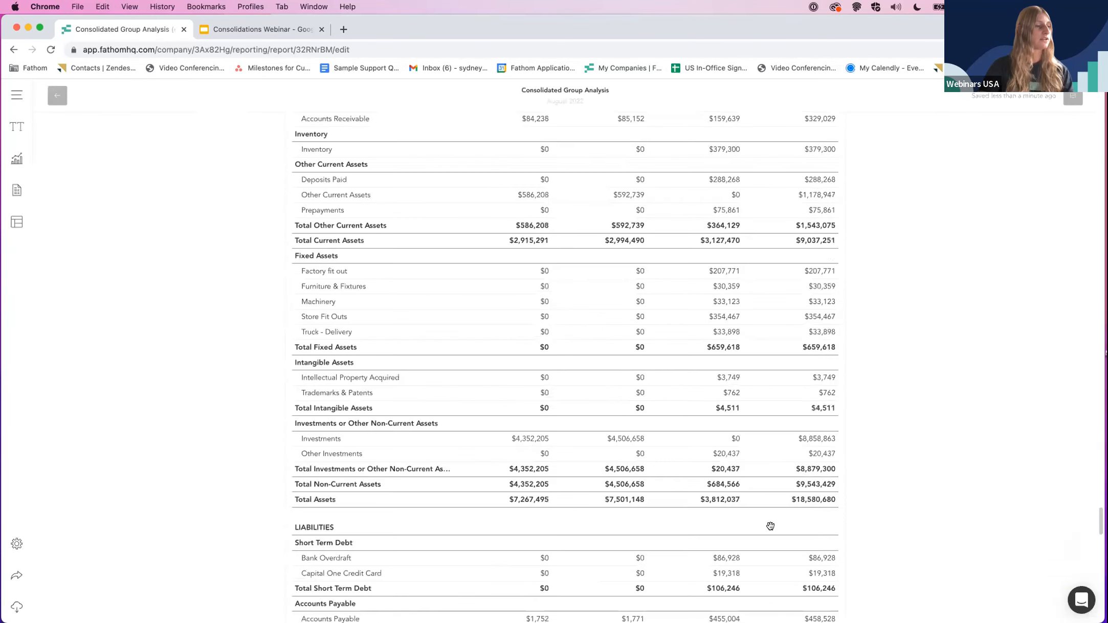
scroll(770, 526, "down", 8)
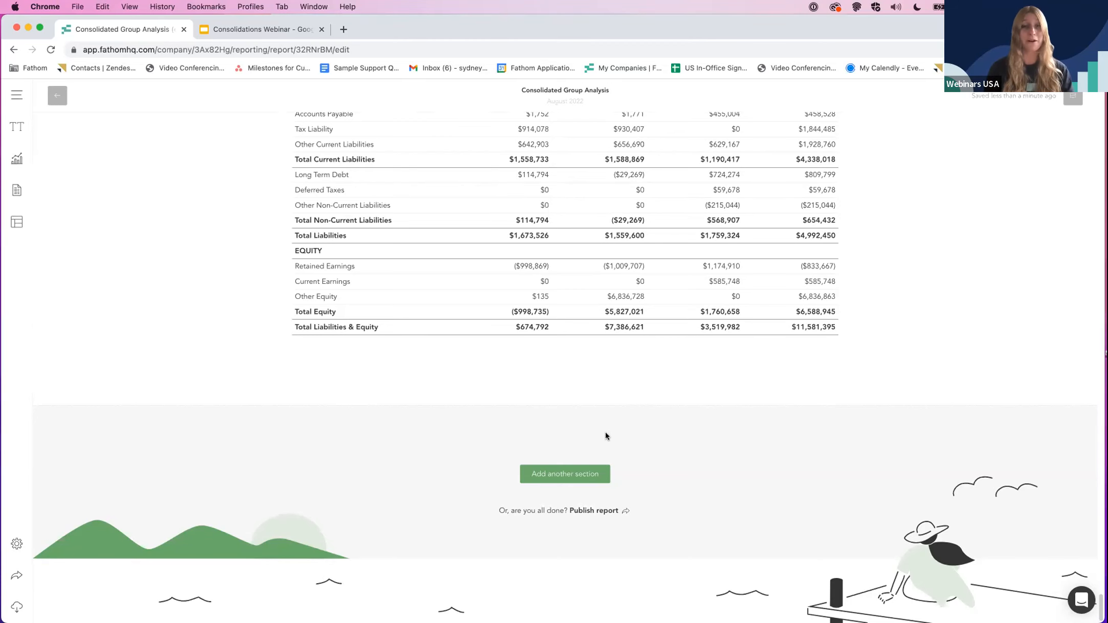
left_click(545, 469)
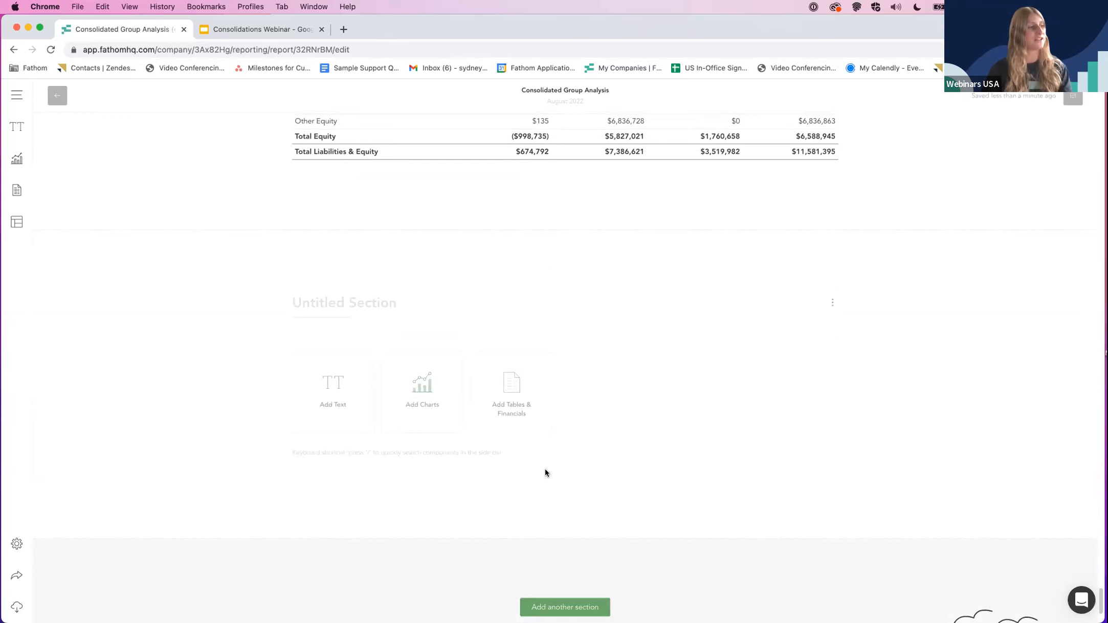
left_click(509, 413)
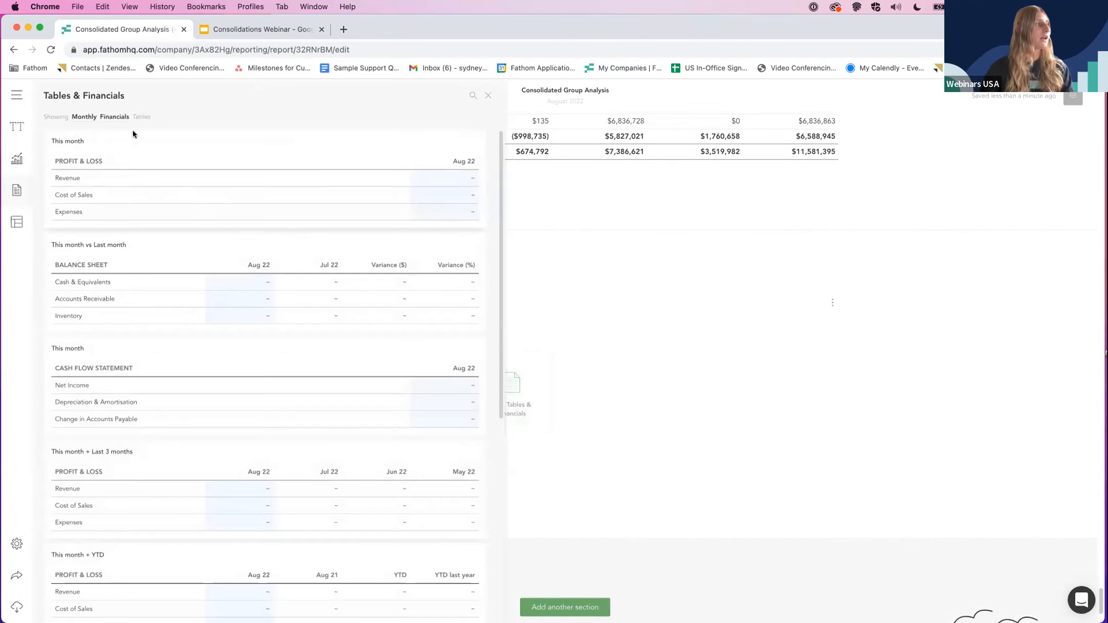
left_click(92, 164)
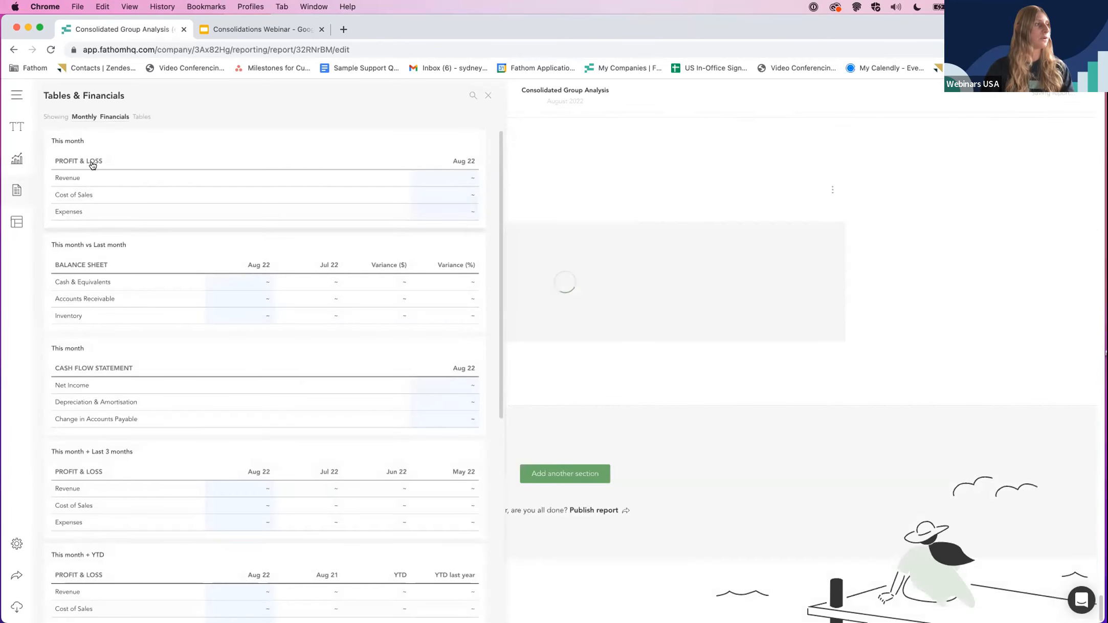
left_click(917, 285)
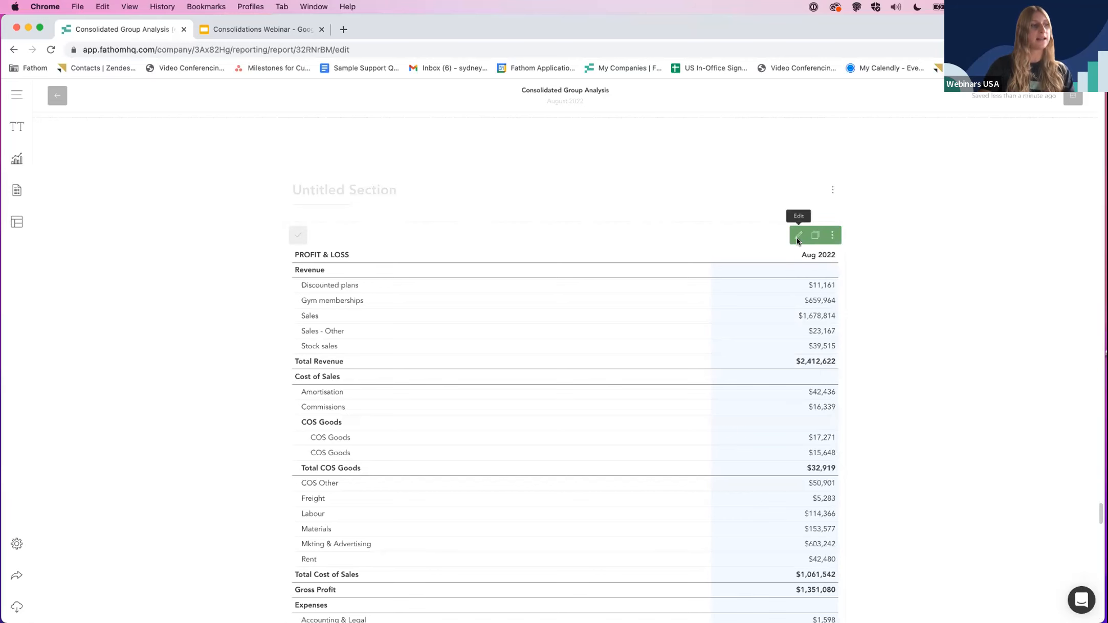
- Open the newly inserted monthly Profit & Loss table for editing and filter it to Green Eats Brixton
left_click(798, 236)
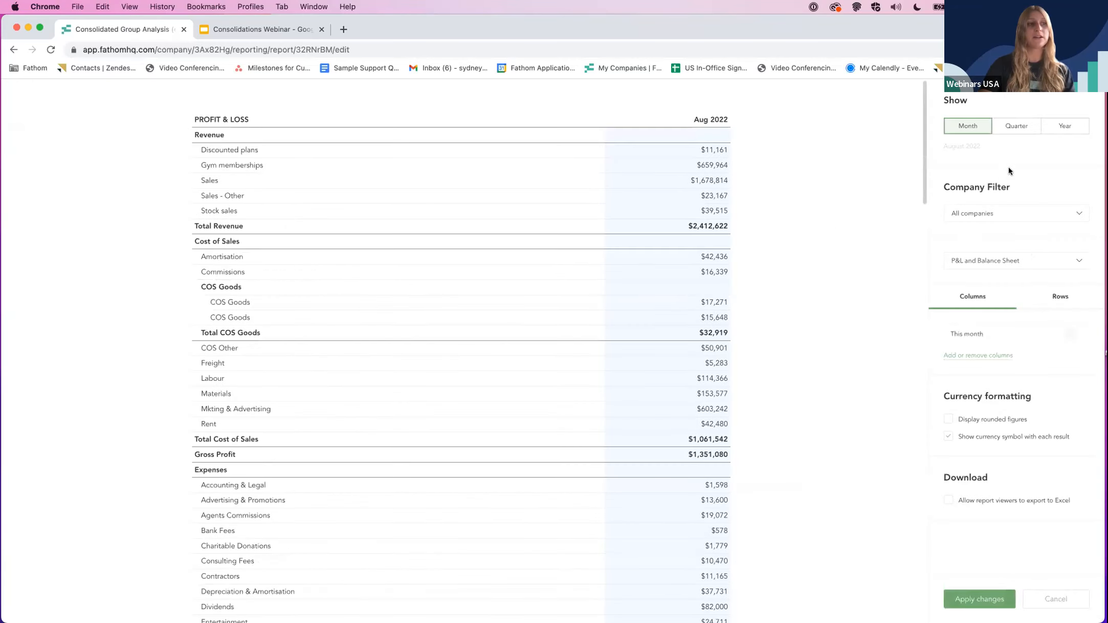
left_click(983, 213)
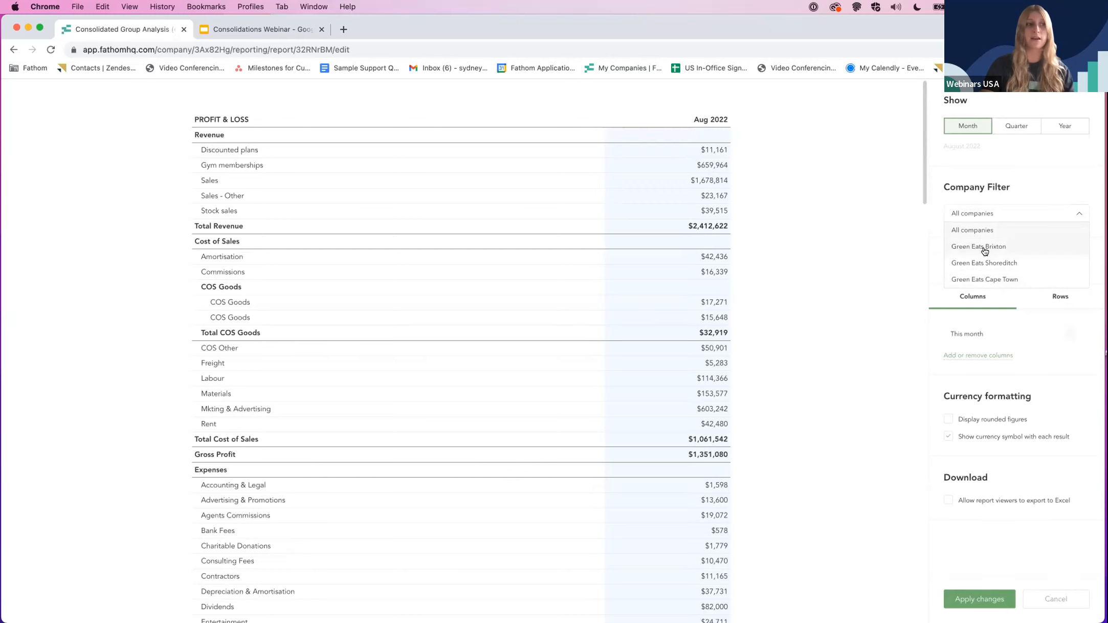
left_click(978, 246)
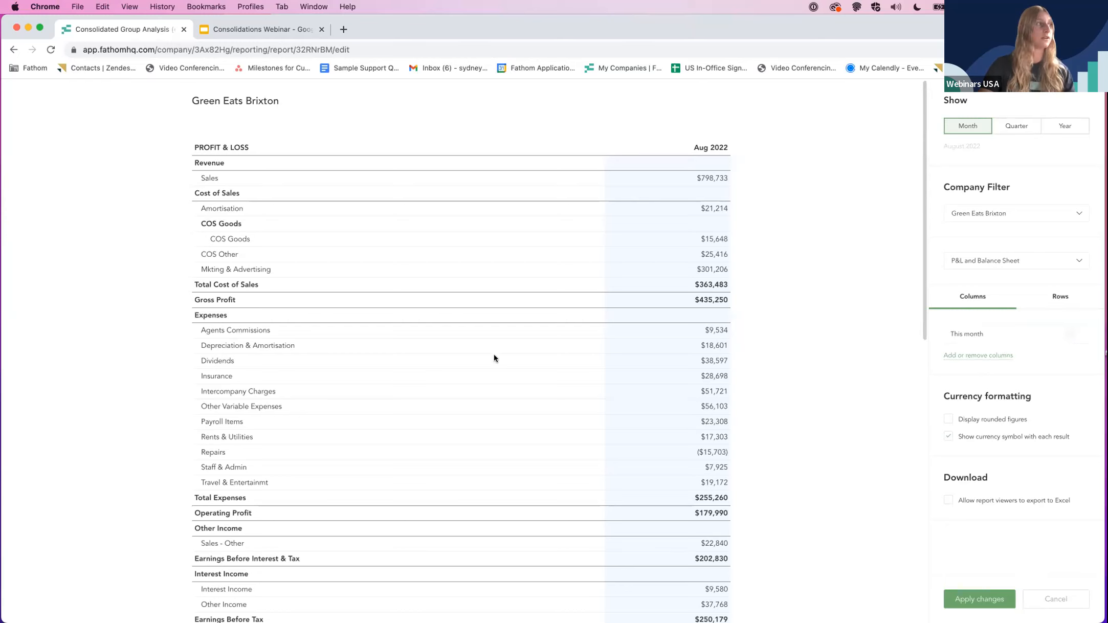
- Add Last month and Budget (this month) columns to the Green Eats Brixton table and apply the changes
left_click(980, 357)
left_click(972, 134)
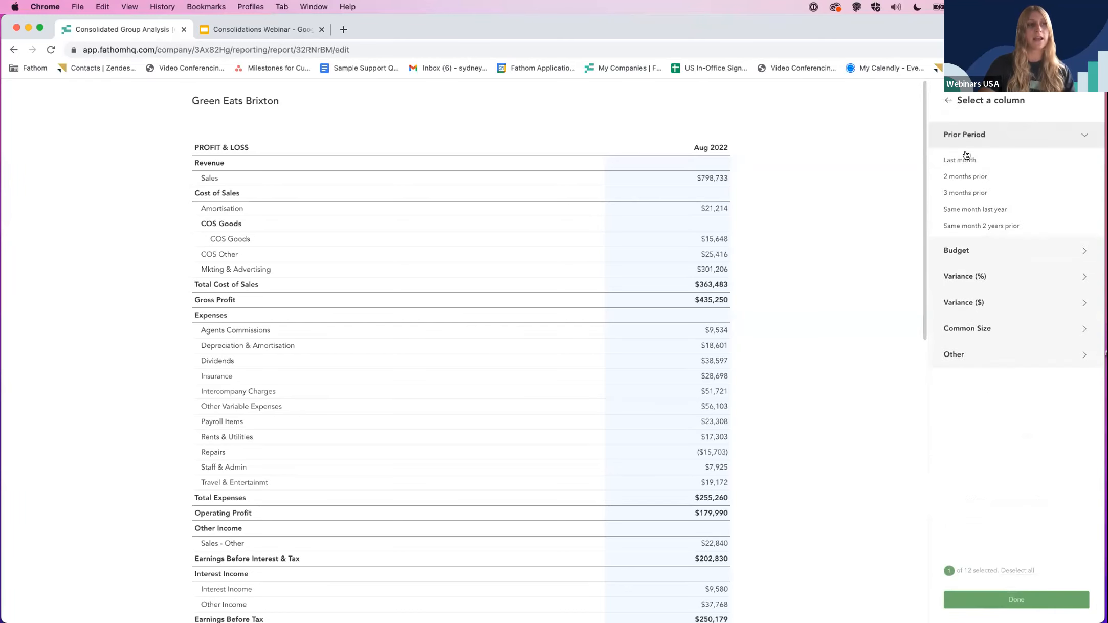
left_click(960, 160)
left_click(968, 250)
left_click(960, 185)
left_click(946, 102)
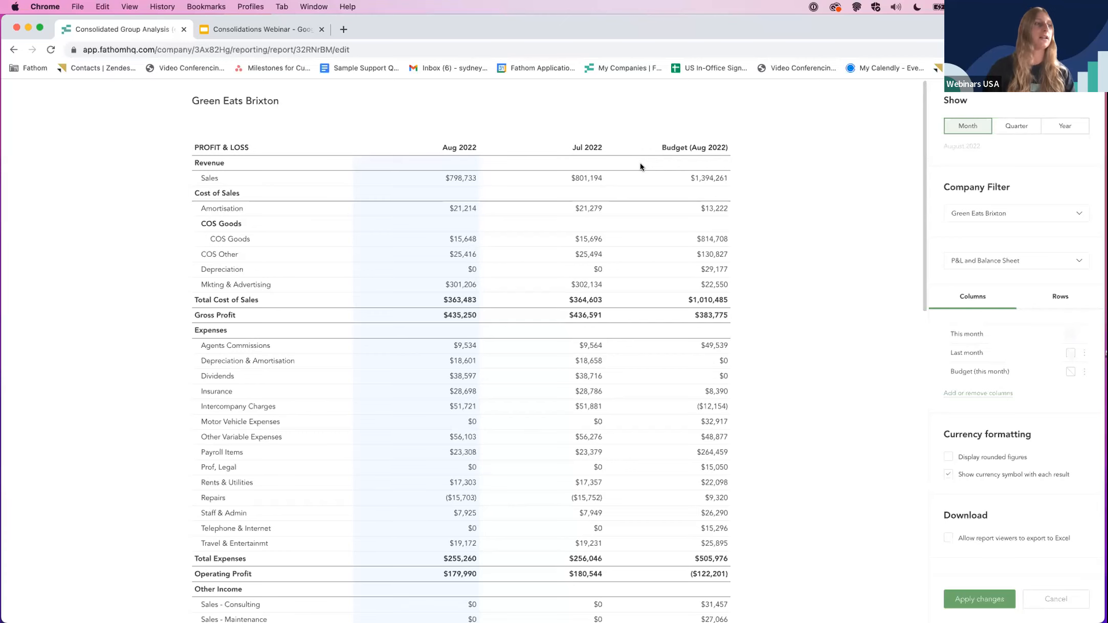
left_click(975, 598)
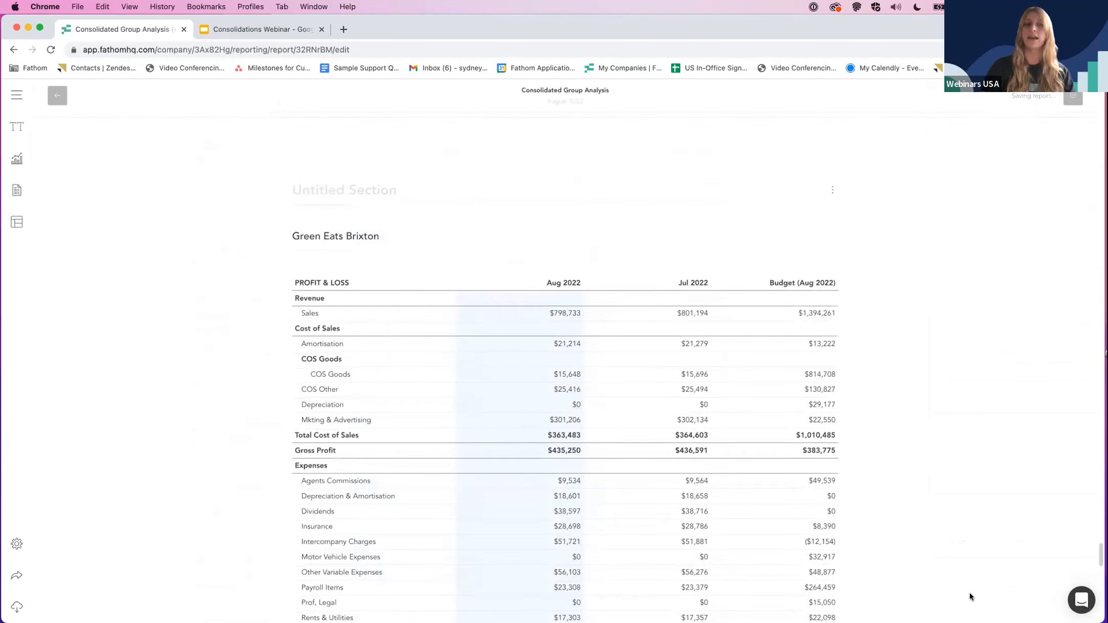
- Add another section at the end of the report and open its Tables & Financials library
scroll(882, 544, "down", 10)
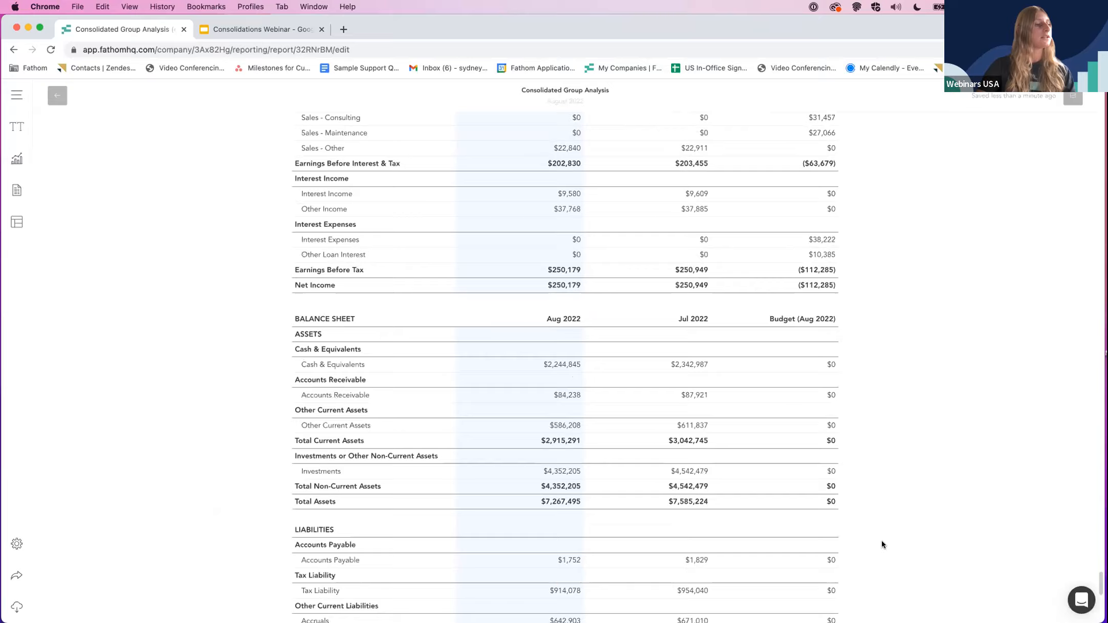
scroll(881, 544, "down", 10)
left_click(568, 472)
left_click(504, 398)
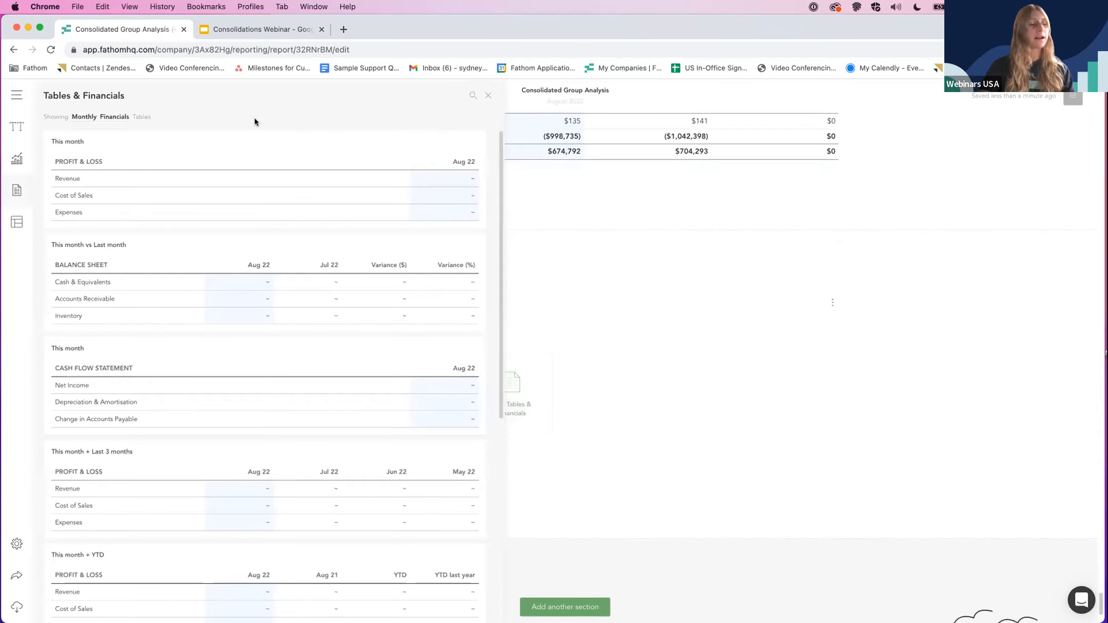
- Browse the Financial Trends and Financials by Company tables, and insert the Revenue Breakdown by company chart into the new section
left_click(111, 117)
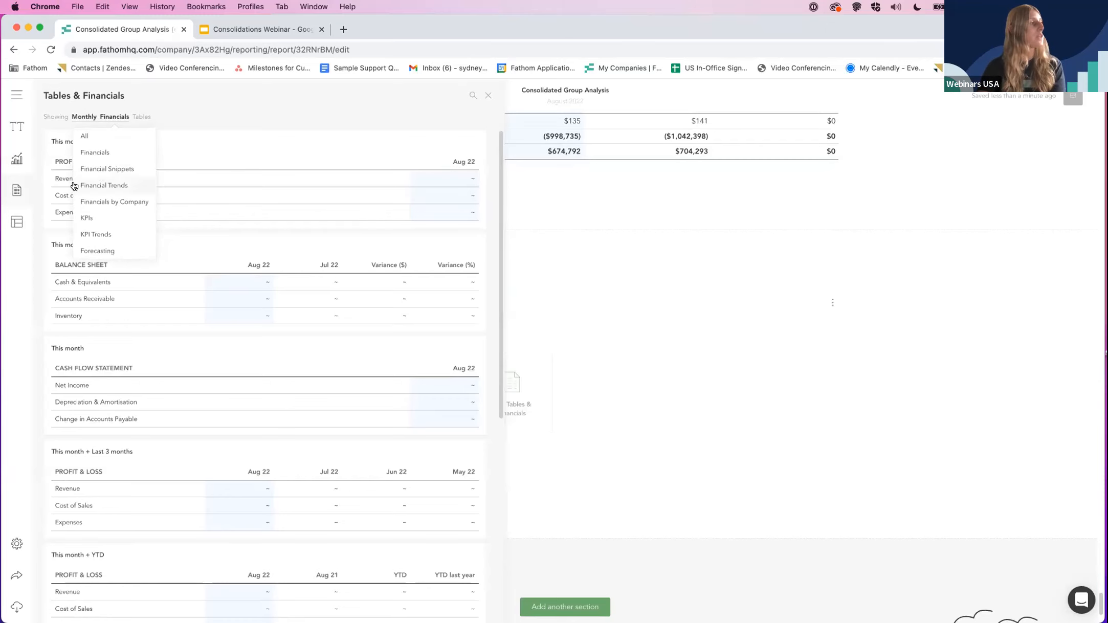
left_click(124, 189)
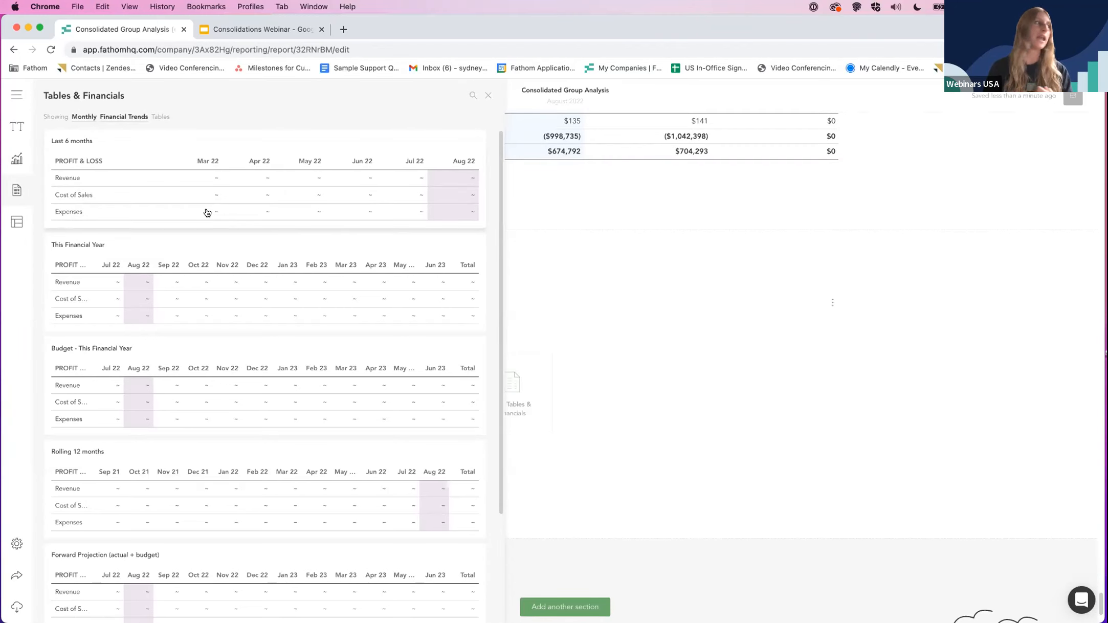
left_click(125, 117)
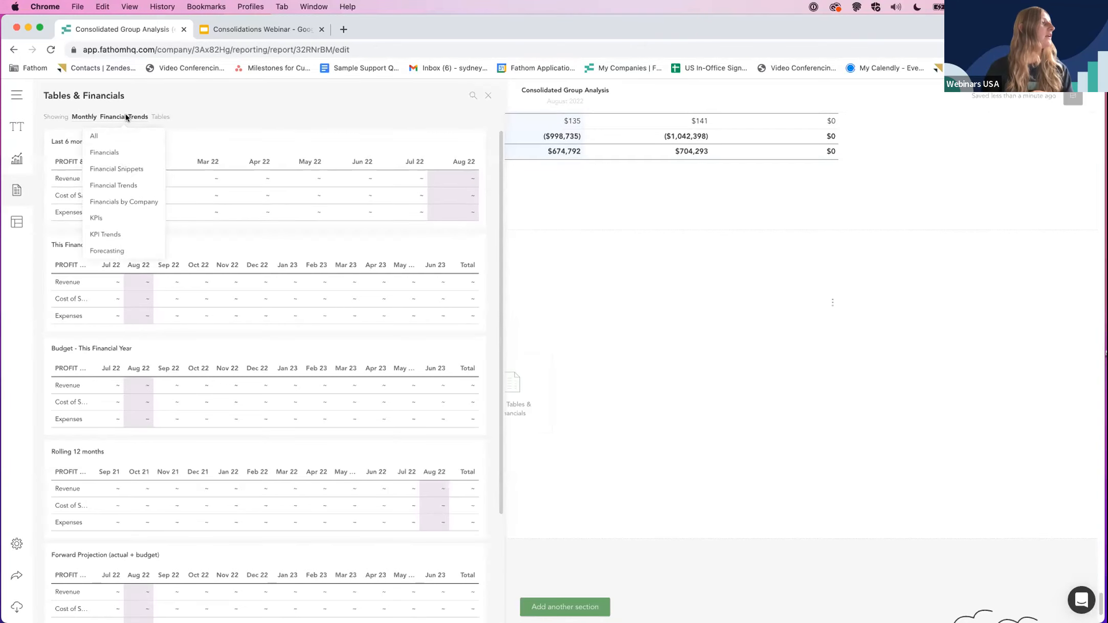
left_click(123, 204)
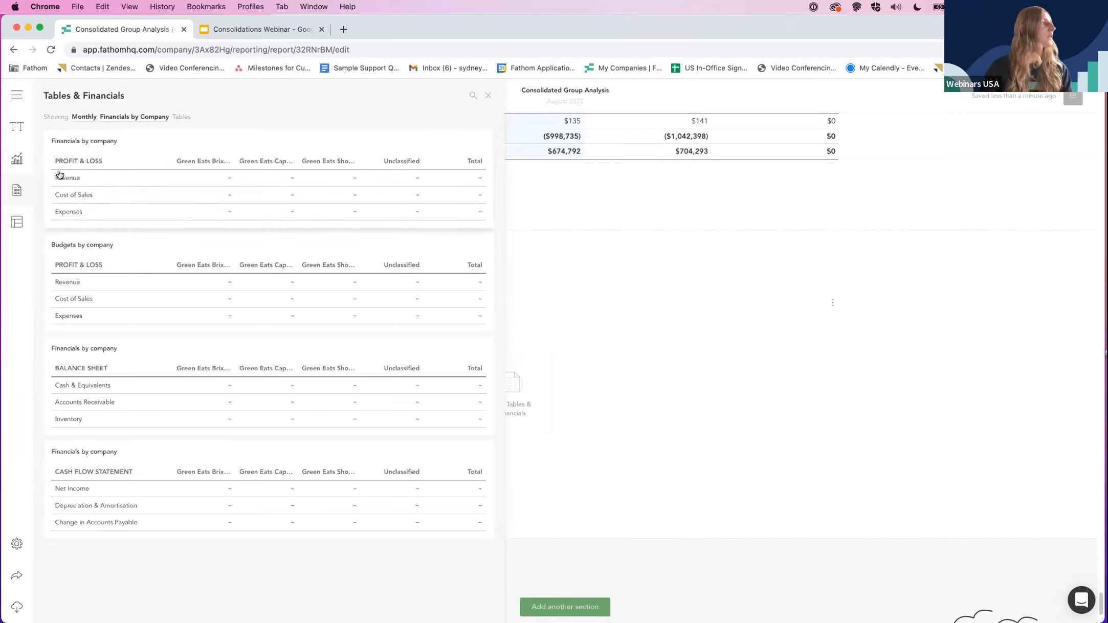
left_click(17, 162)
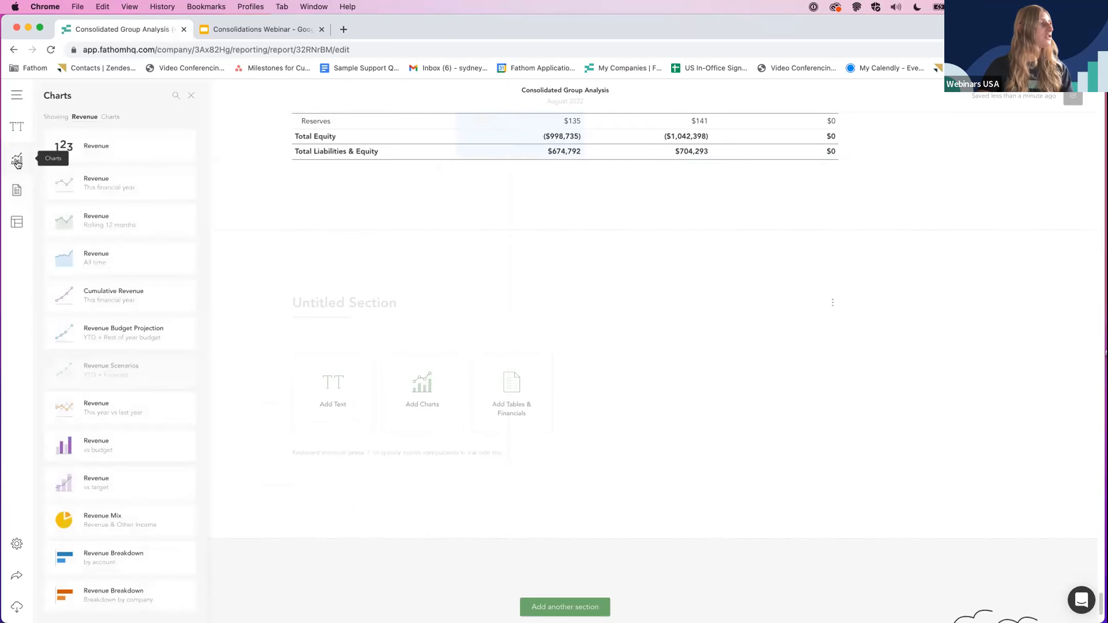
left_click(103, 592)
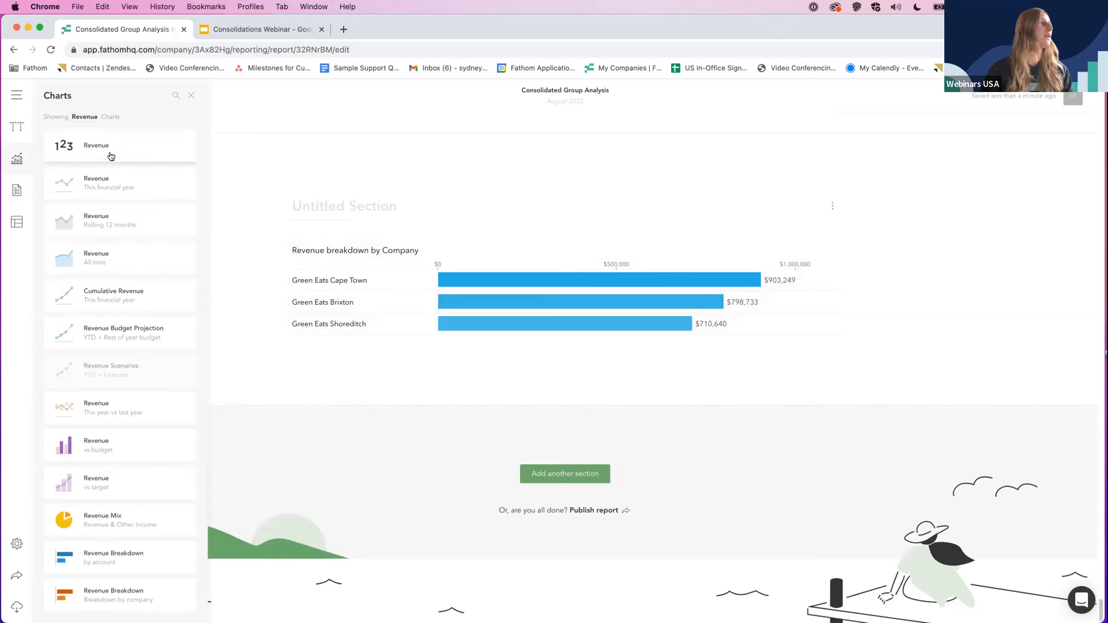
- Look through the chart categories, revenue layouts and text elements, and leave the report for the Report Centre
left_click(85, 117)
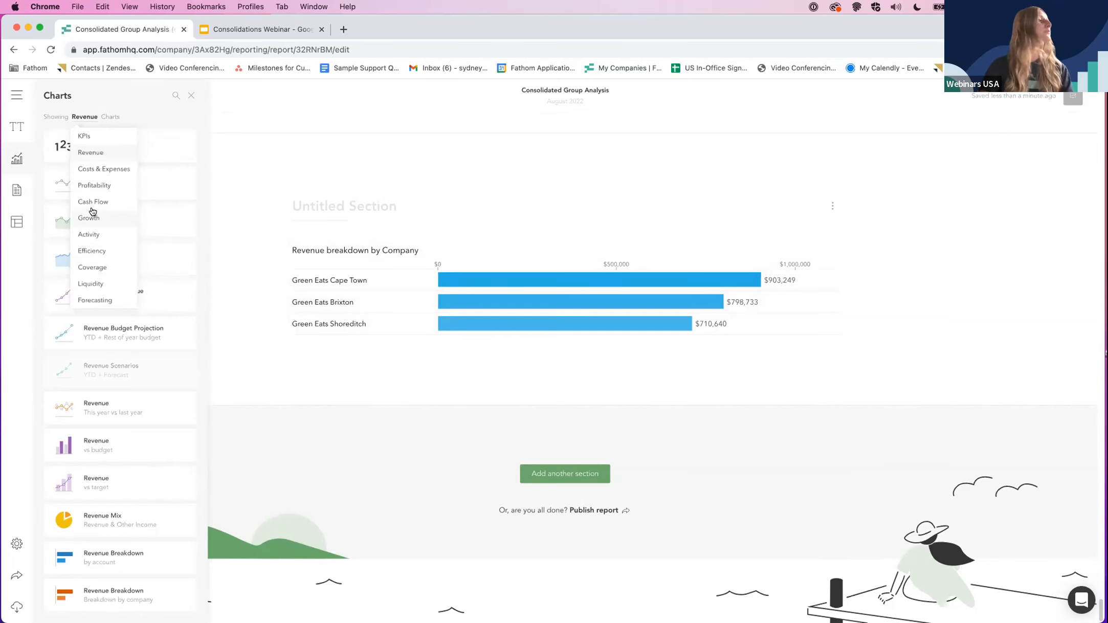
left_click(10, 217)
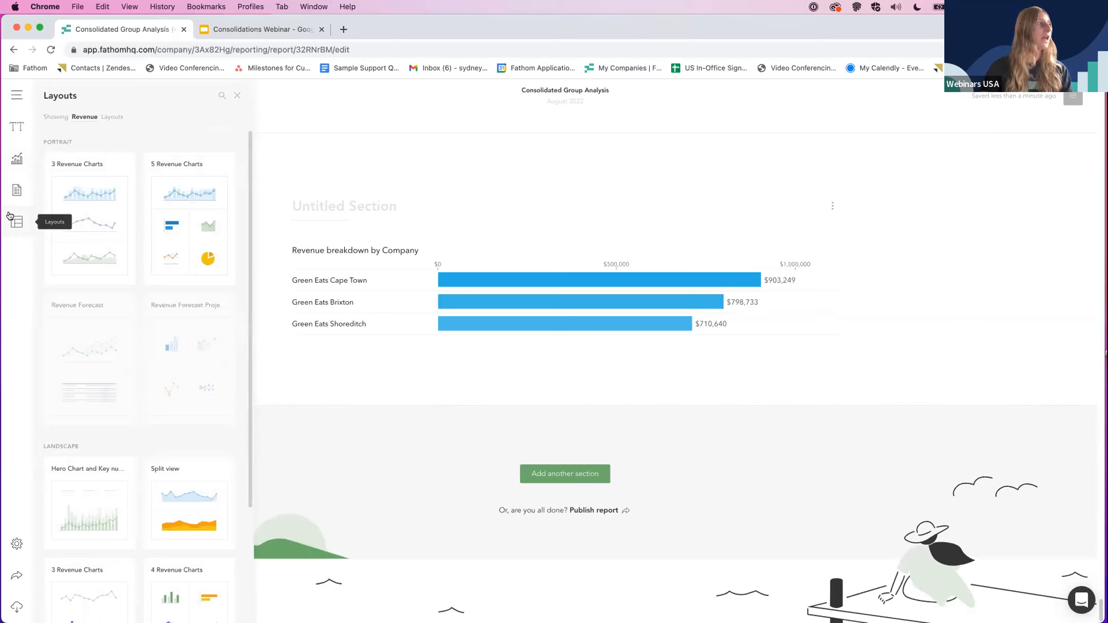
left_click(13, 126)
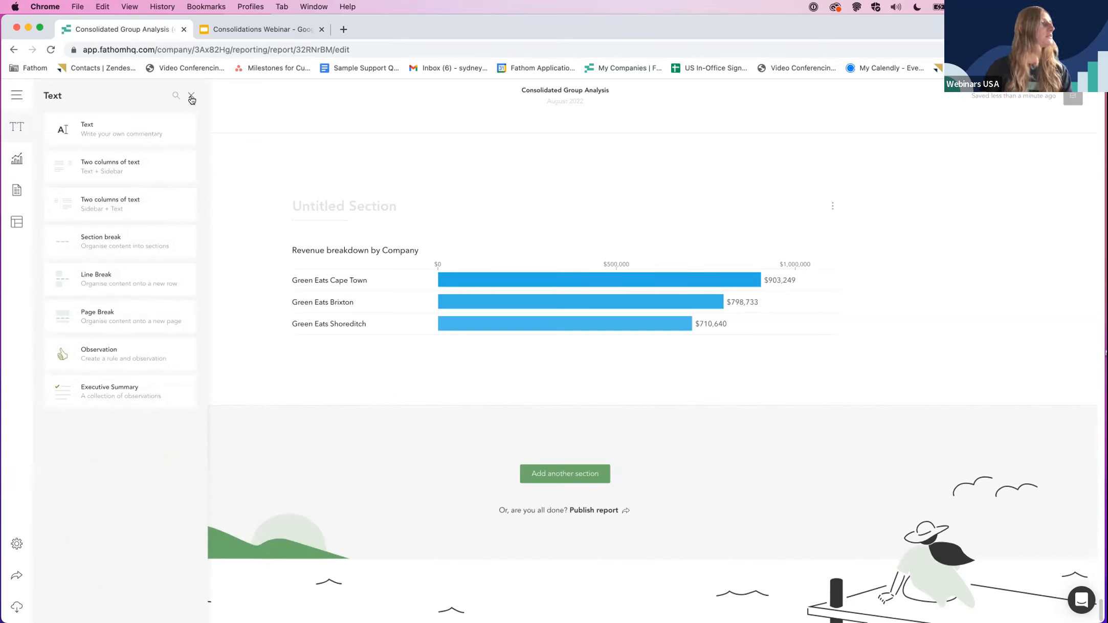
left_click(190, 95)
left_click(79, 95)
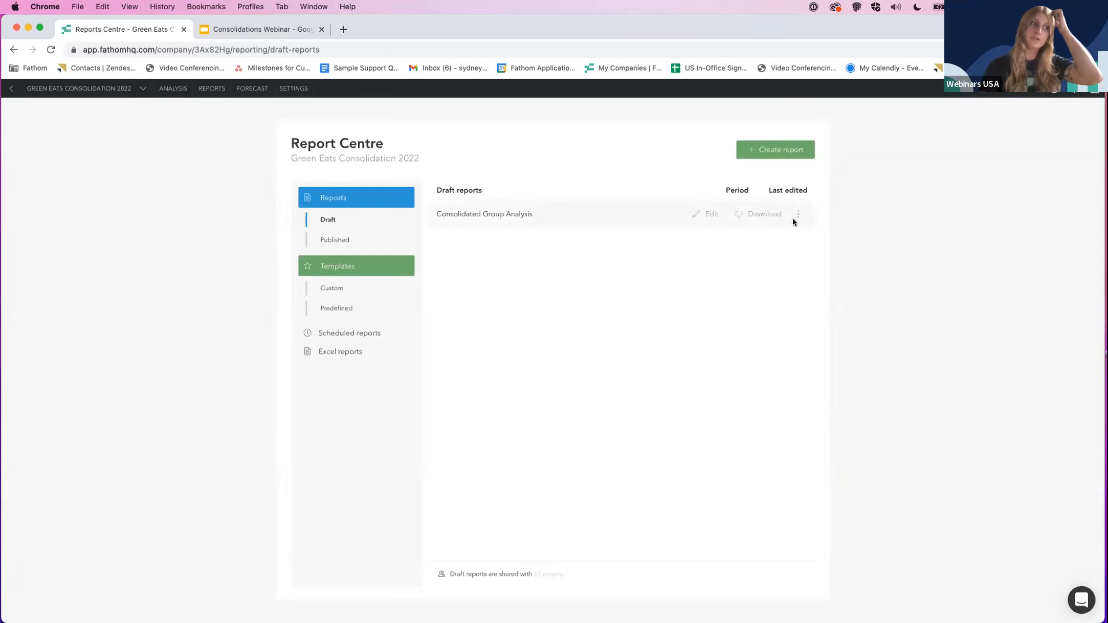
- Save the Consolidated Group Analysis draft as a template named Consolidation Report and show the custom templates
left_click(797, 215)
left_click(767, 267)
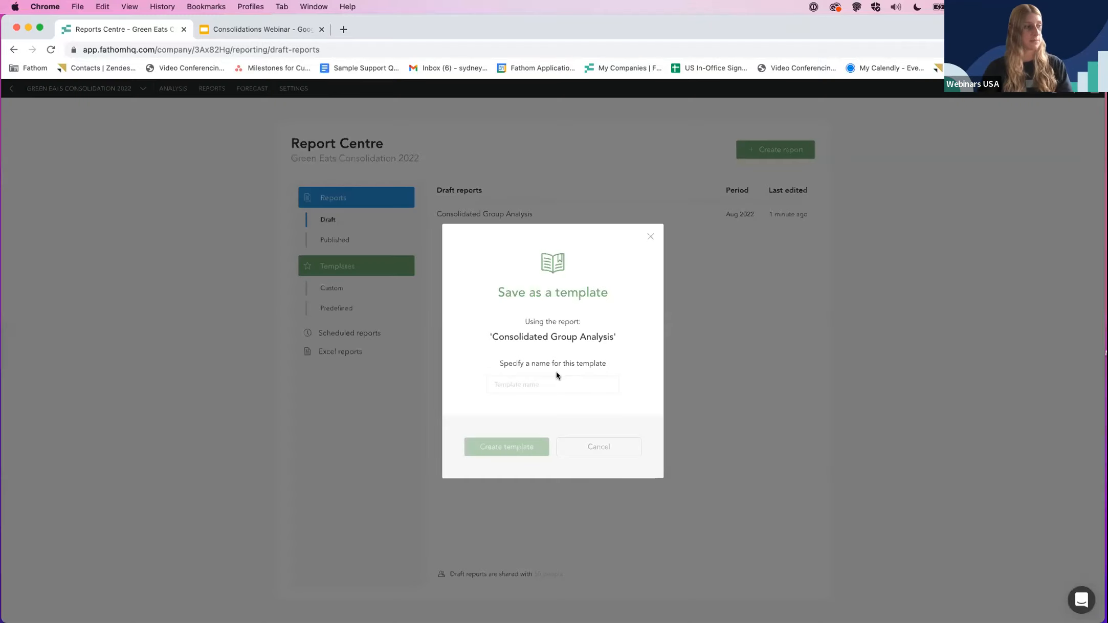
left_click(557, 384)
type("Conso")
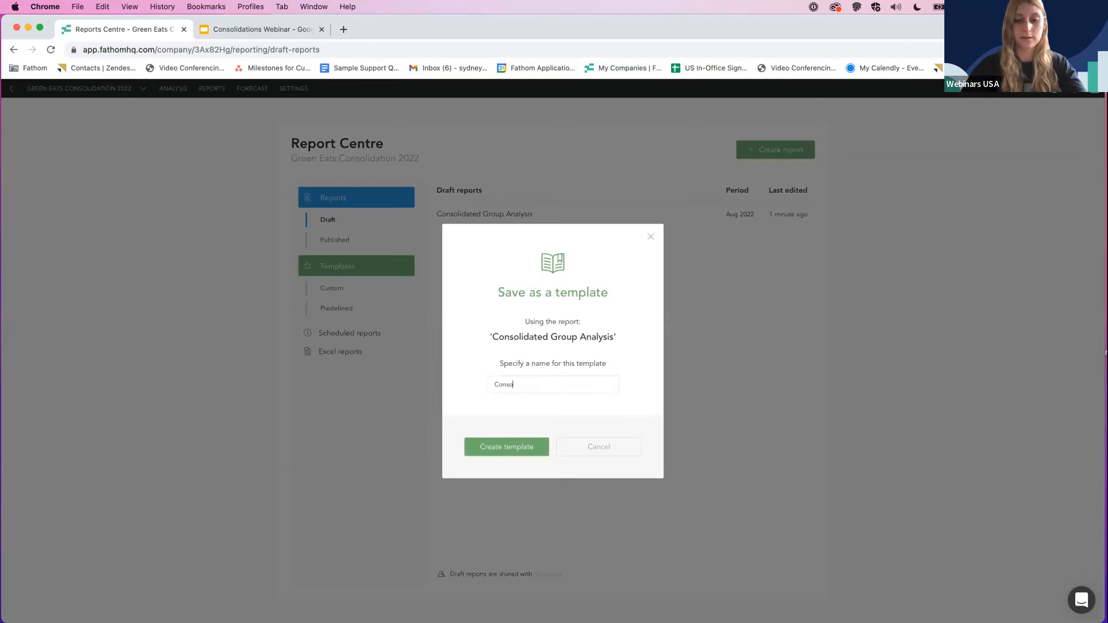
type("lidation")
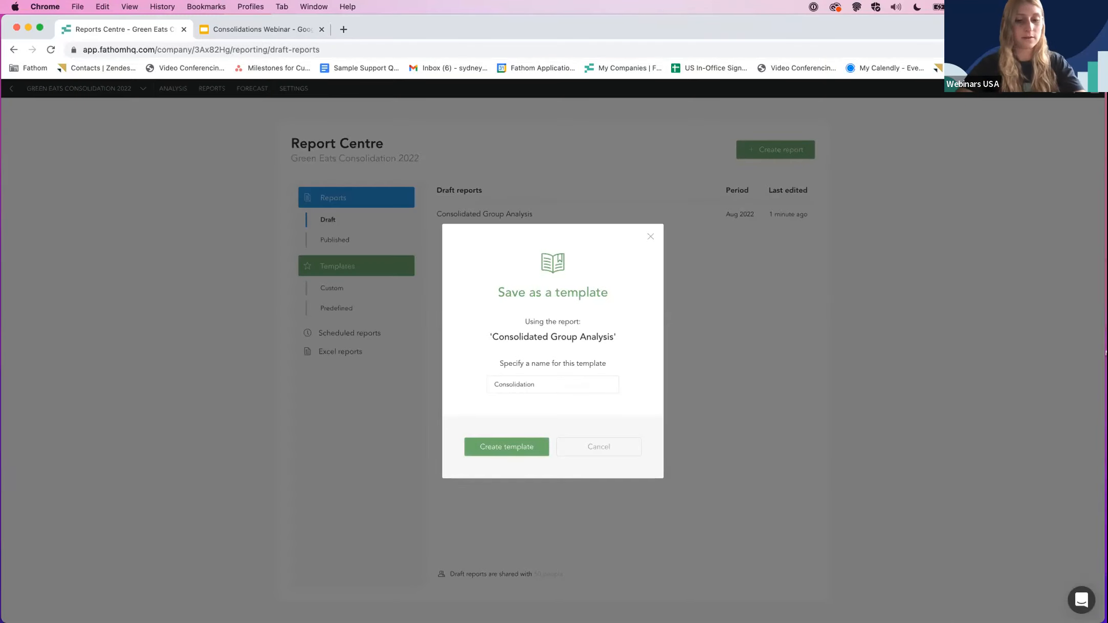
type(" Report")
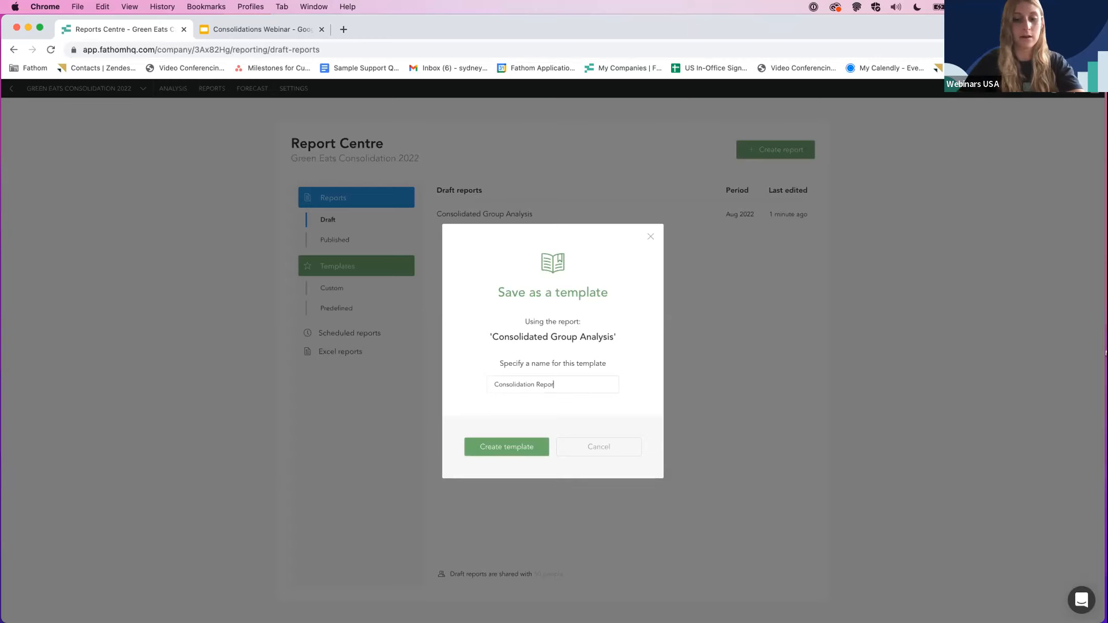
left_click(516, 446)
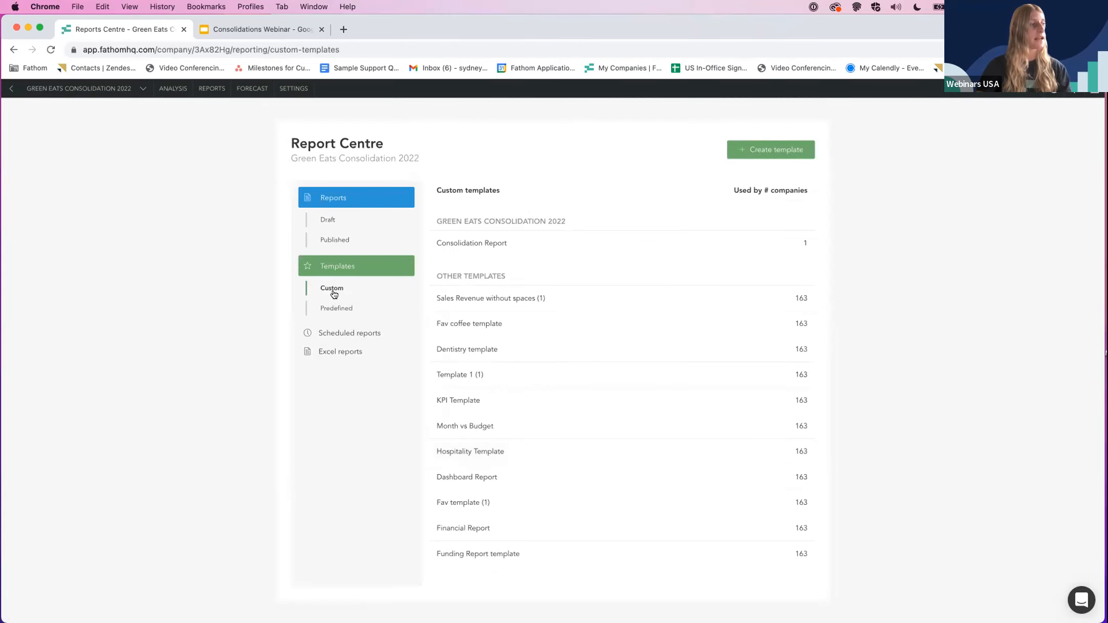
- Start a draft report schedule from the Consolidation Report template, issued monthly 4 days after the end of every month
mouse_move(783, 254)
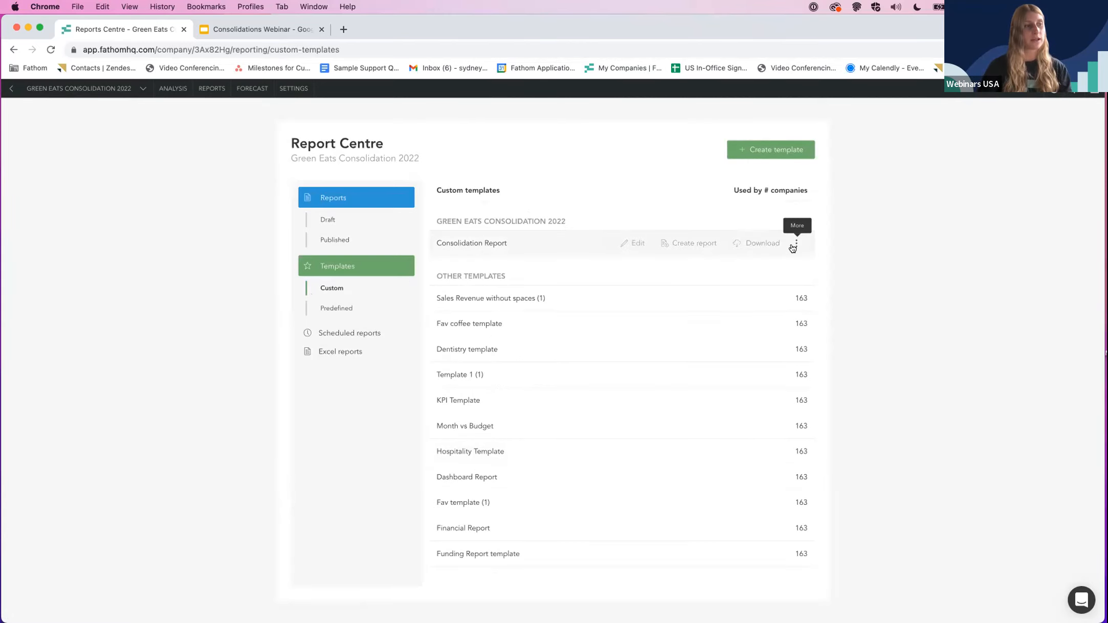
left_click(796, 244)
left_click(733, 313)
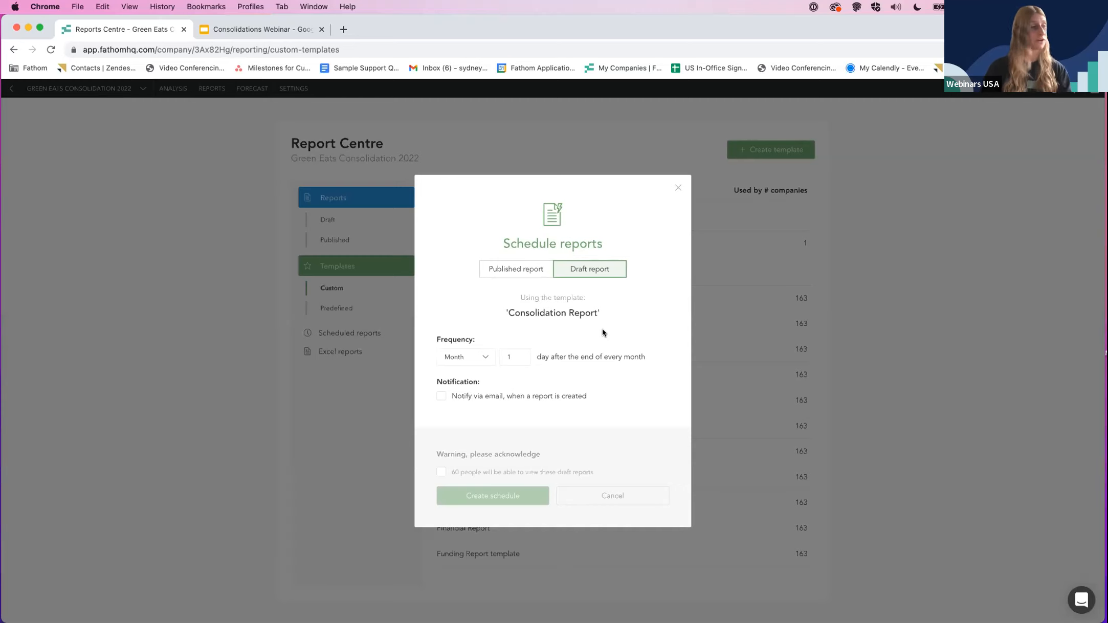
left_click(521, 354)
left_click(522, 354)
left_click(521, 354)
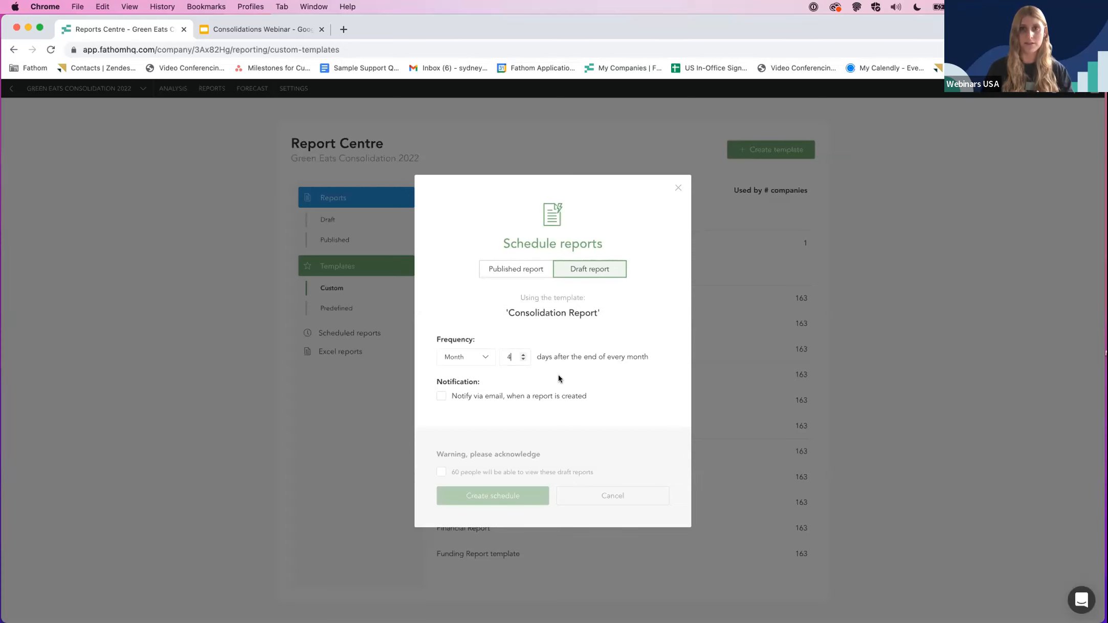
- Turn on email notification for everyone, acknowledge the draft visibility warning, and create the schedule
left_click(438, 399)
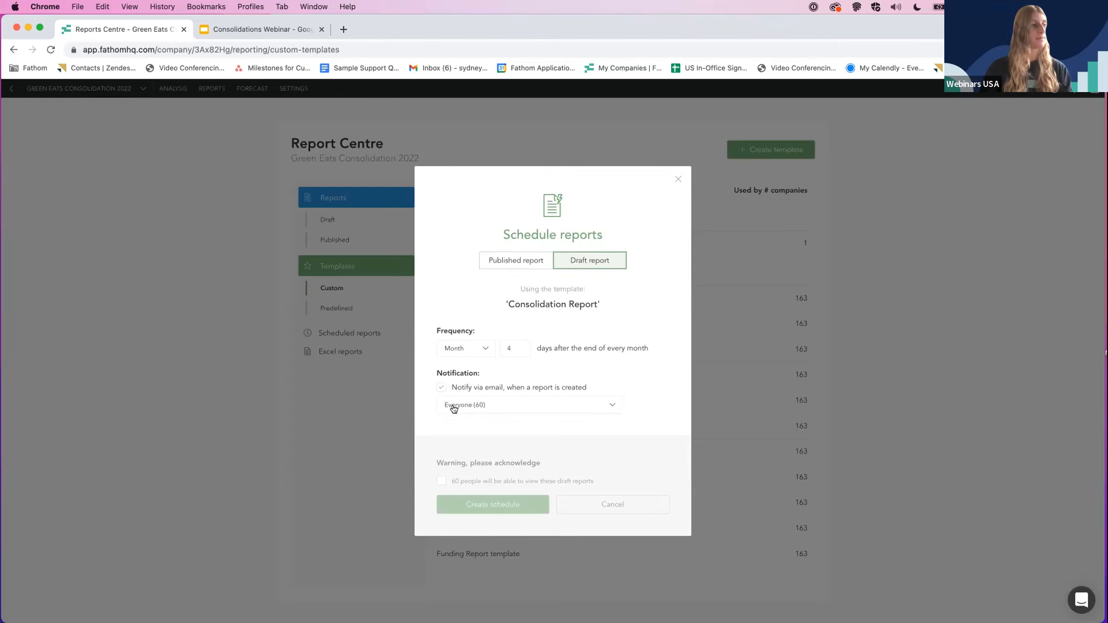
left_click(451, 407)
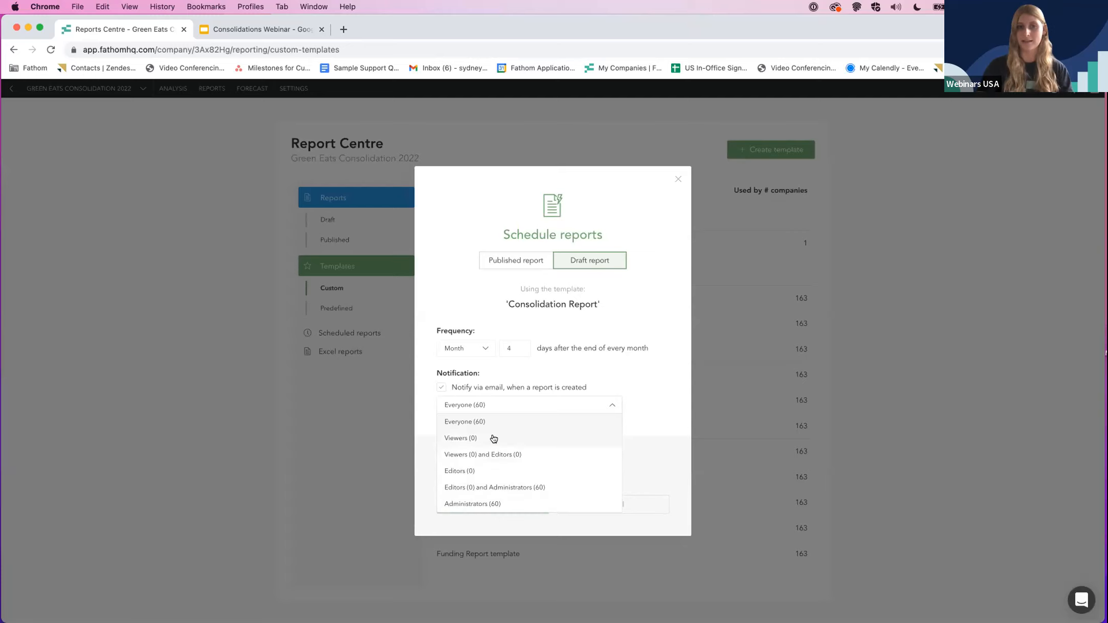
left_click(675, 403)
left_click(440, 482)
left_click(486, 506)
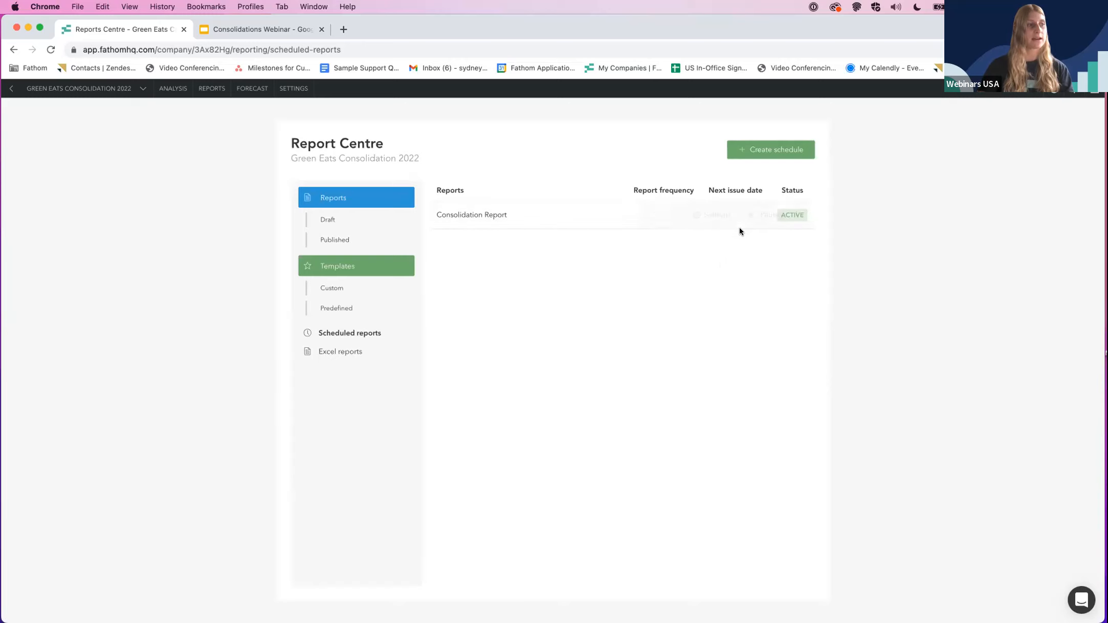
- Pause the Consolidation Report schedule and delete it
mouse_move(778, 215)
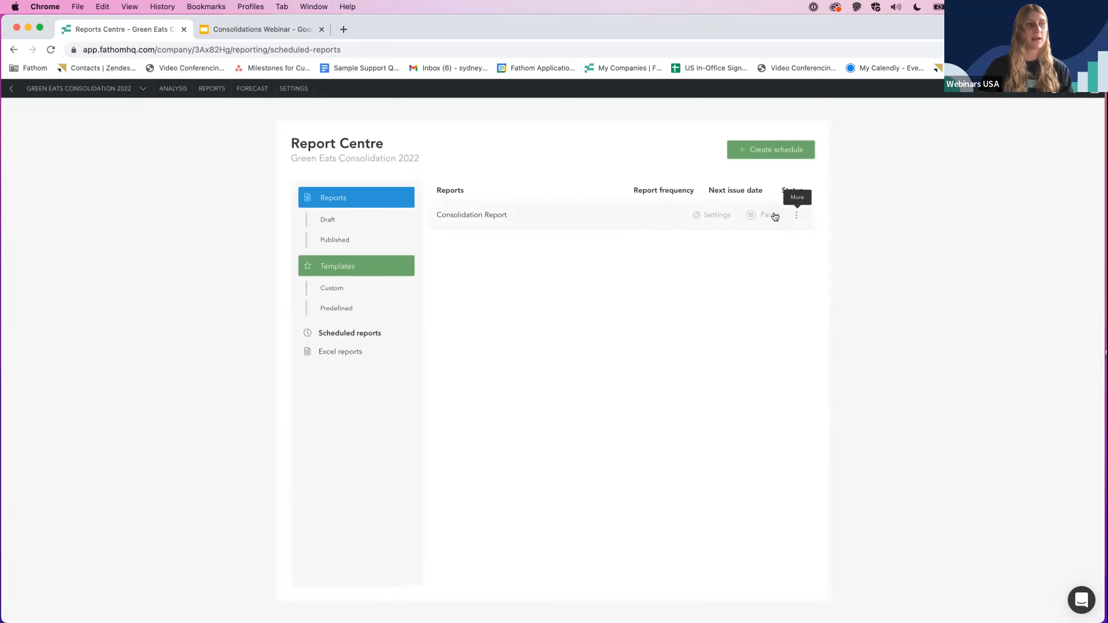
left_click(771, 215)
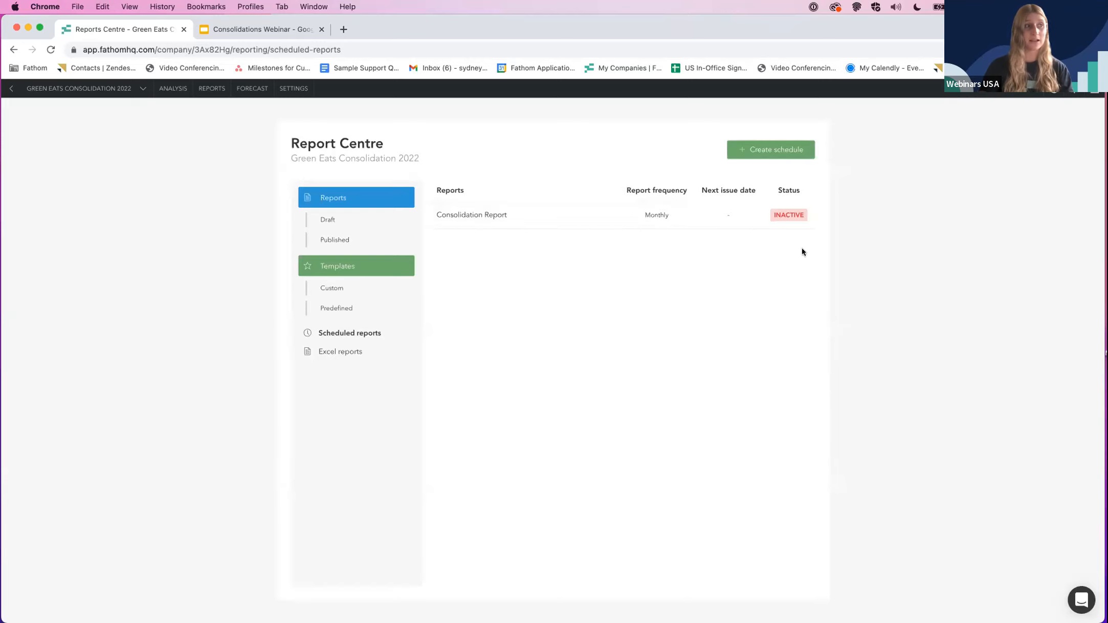
left_click(796, 215)
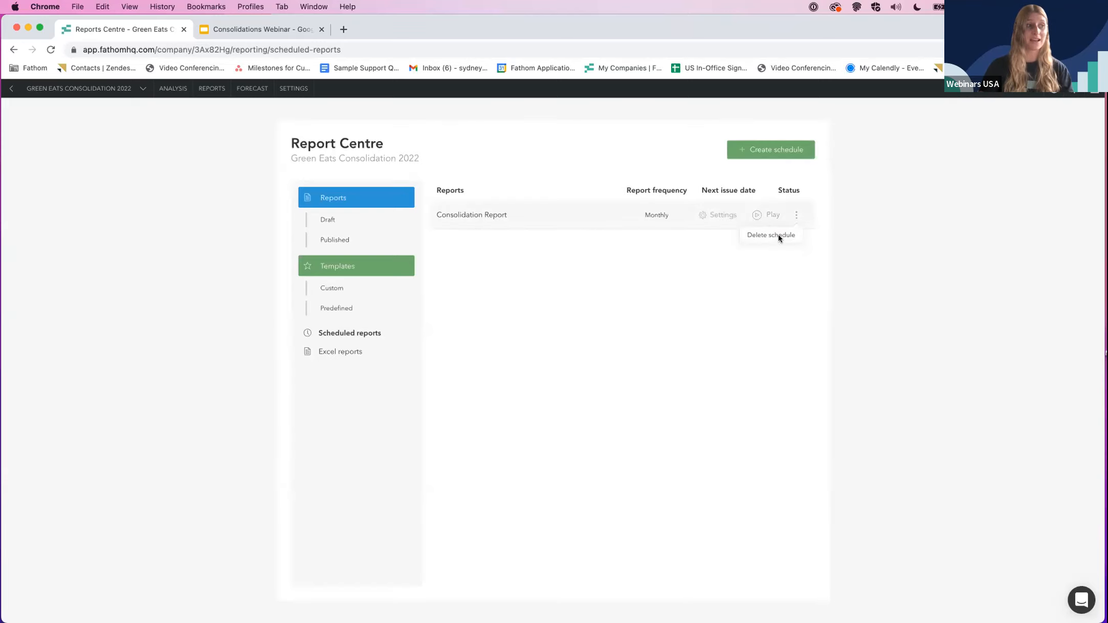
left_click(771, 234)
left_click(470, 407)
left_click(479, 433)
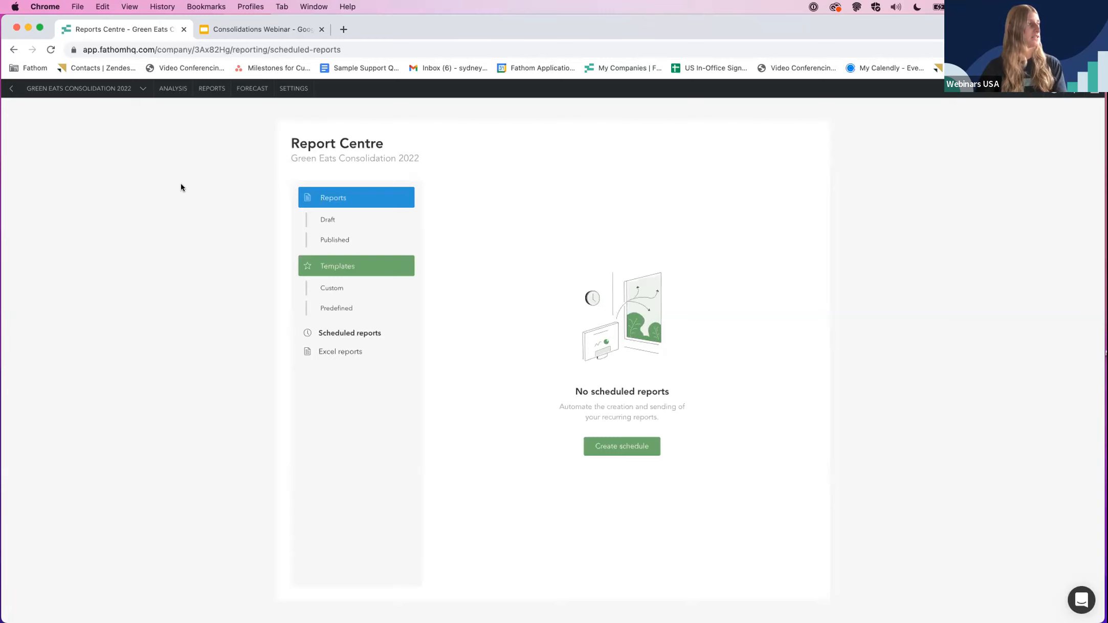
- Leave the Green Eats Consolidation 2022 group and return to the My Companies list
left_click(12, 92)
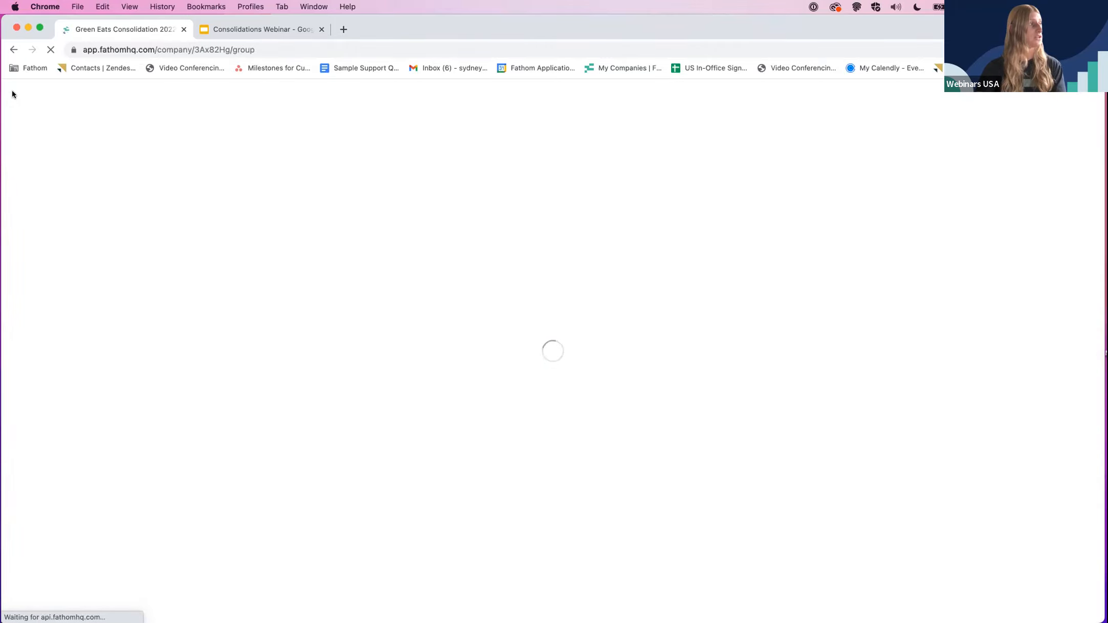
left_click(50, 103)
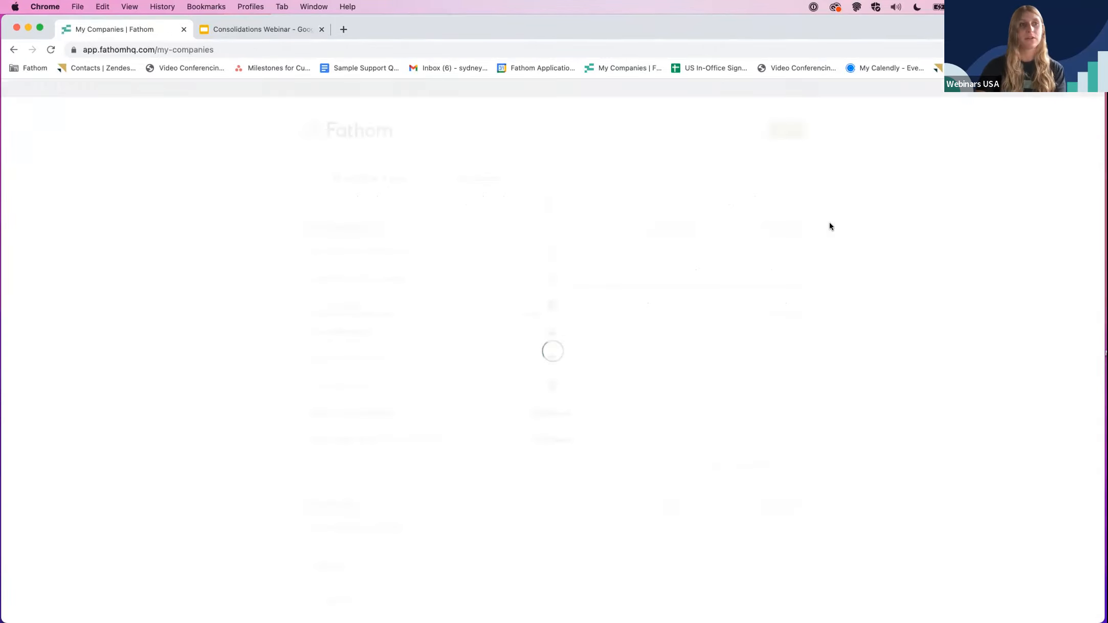
- Go to the account's user management and start an invitation for a new person
left_click(1070, 91)
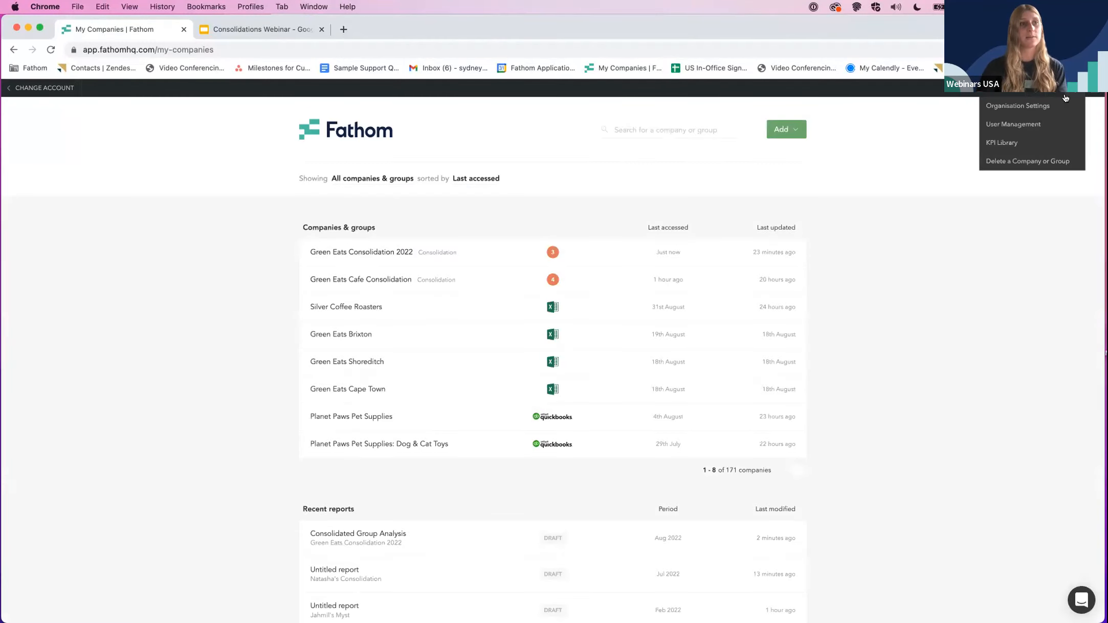
left_click(1019, 129)
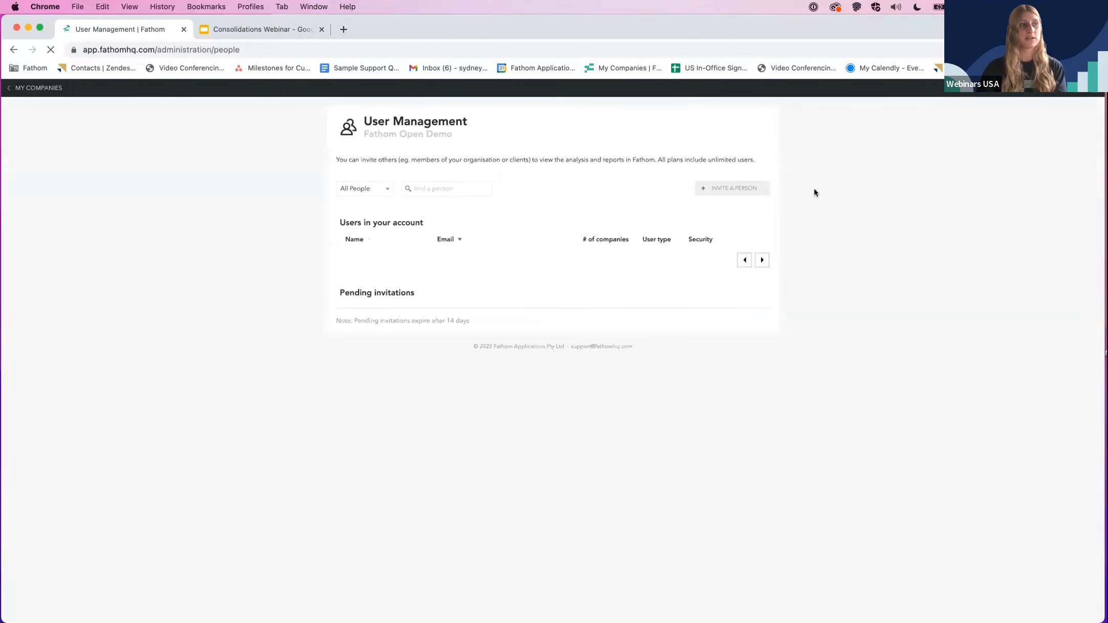
left_click(746, 189)
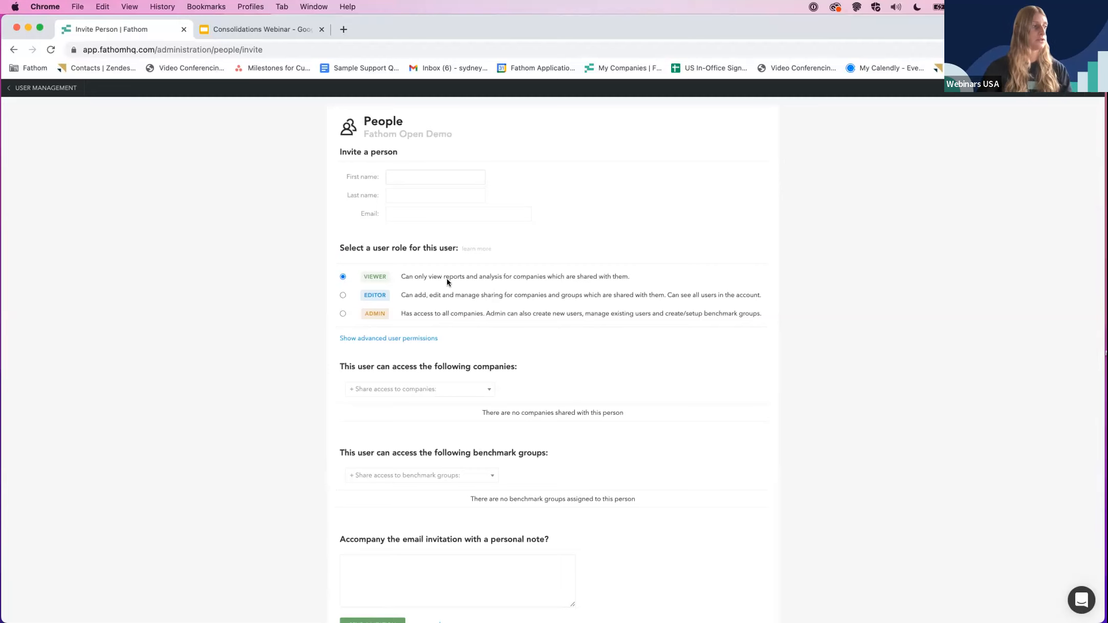
- Give the invited viewer access to the Green Eats Consolidation 2022 consolidated group
scroll(445, 284, "down", 3)
left_click(394, 309)
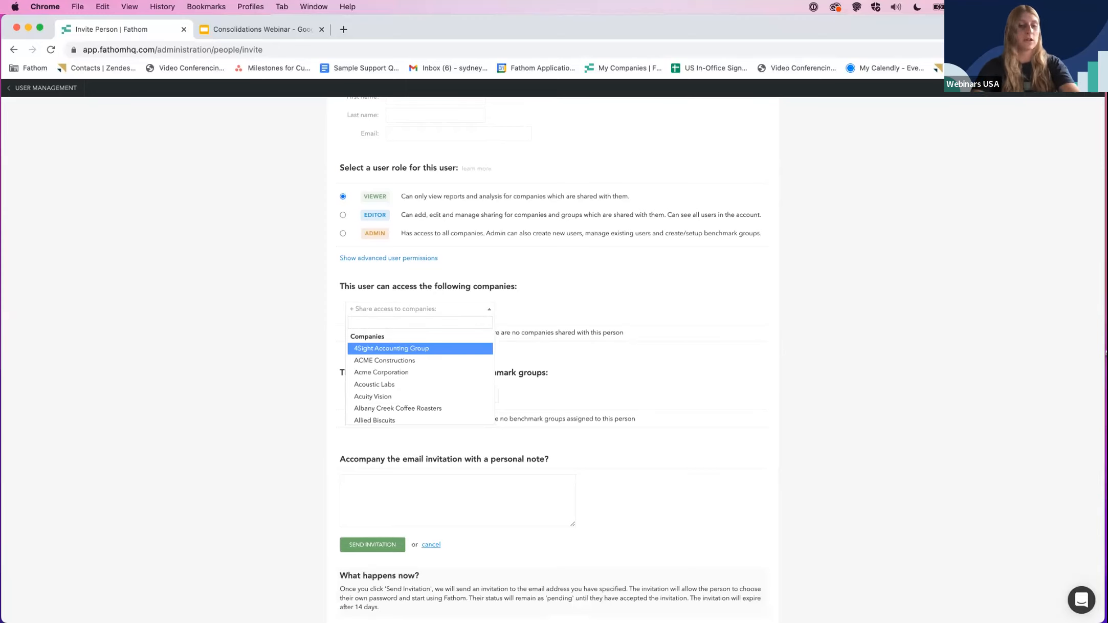
type("green")
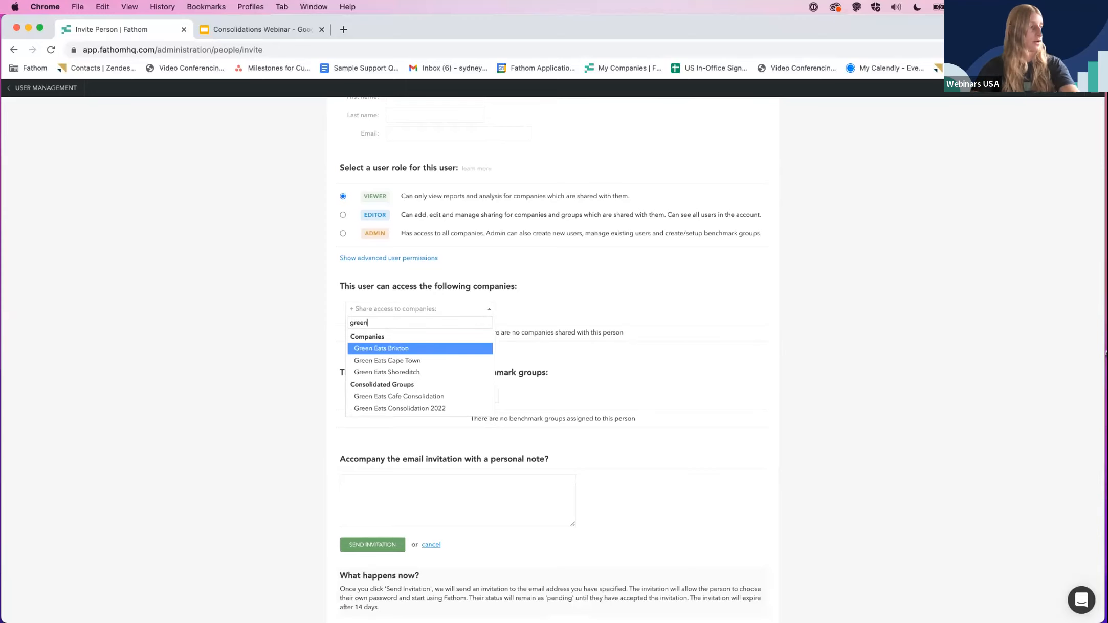
left_click(421, 408)
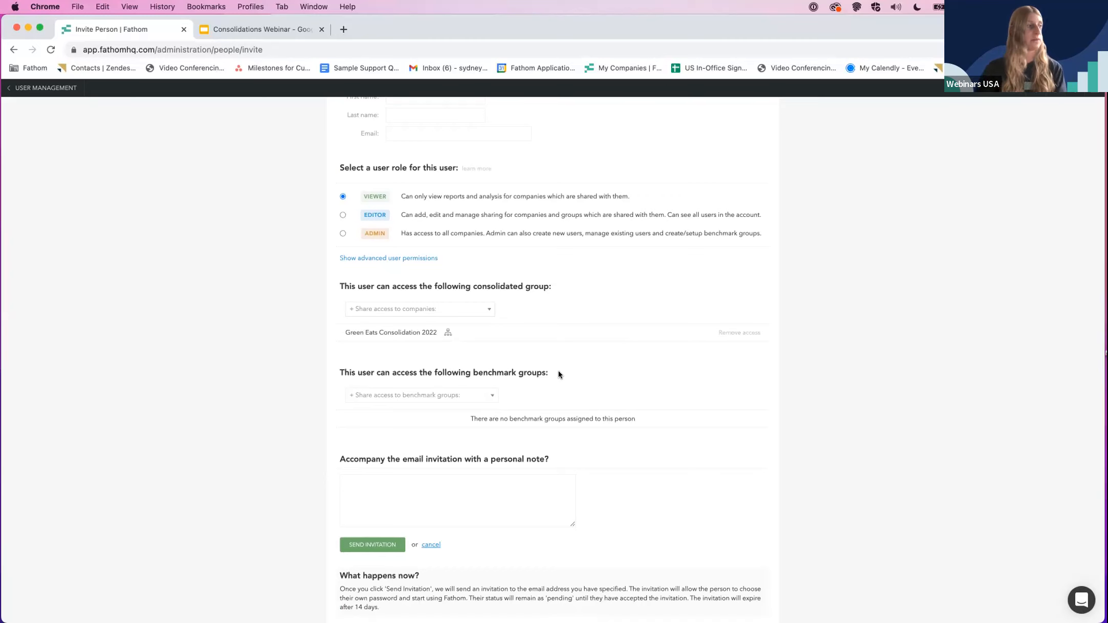
- Examine the viewer's advanced feature permissions, and return to the My Companies list without sending the invitation
left_click(391, 258)
scroll(807, 400, "down", 4)
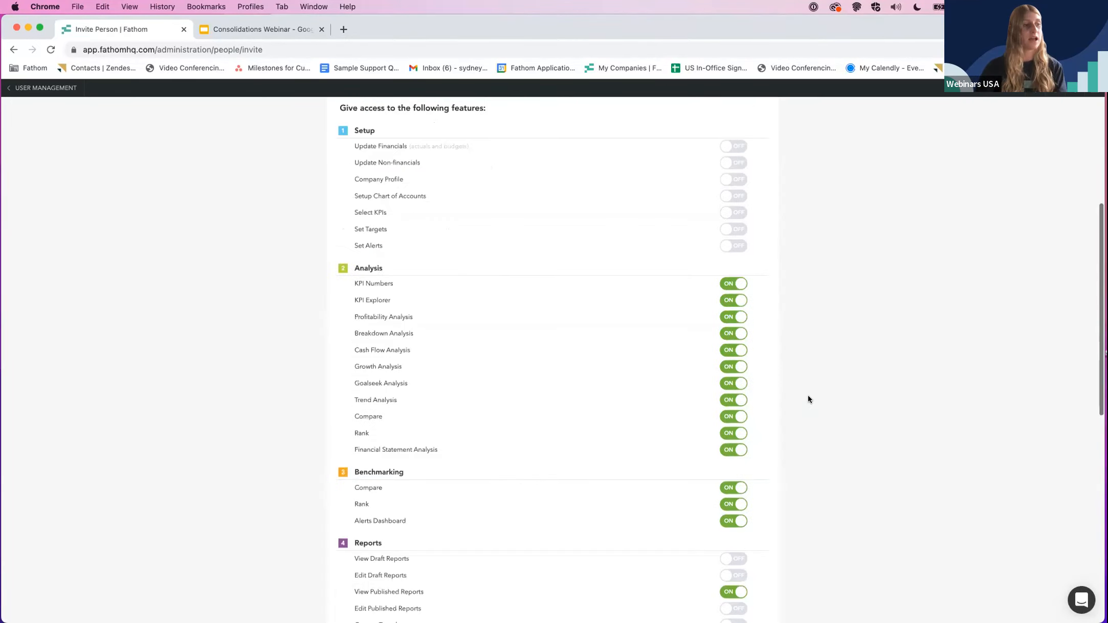
scroll(796, 304, "up", 2)
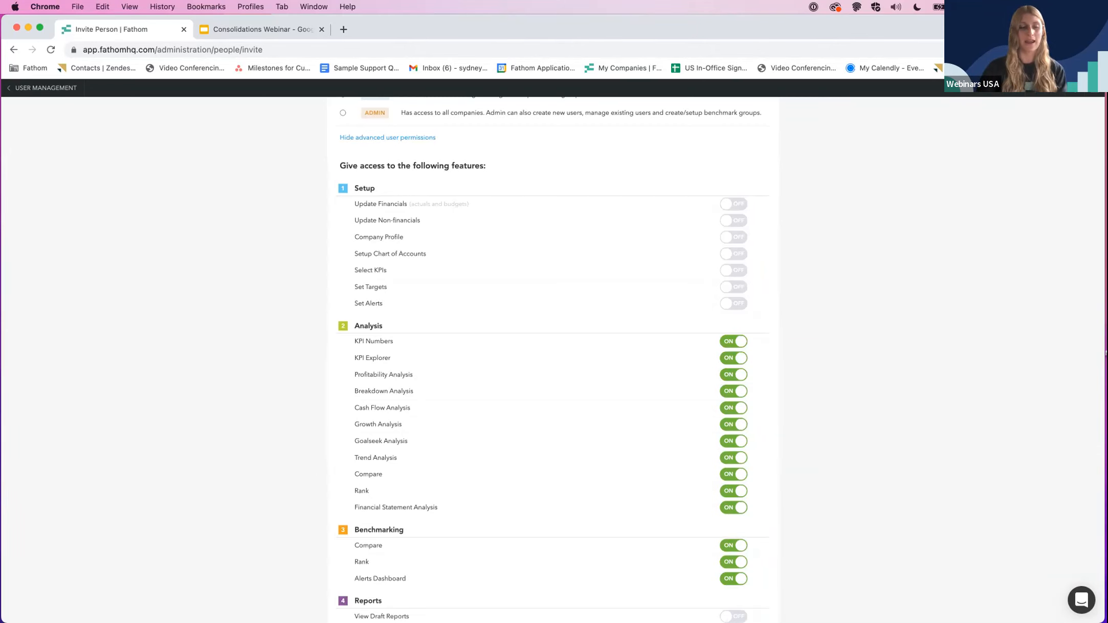
scroll(1014, 475, "down", 10)
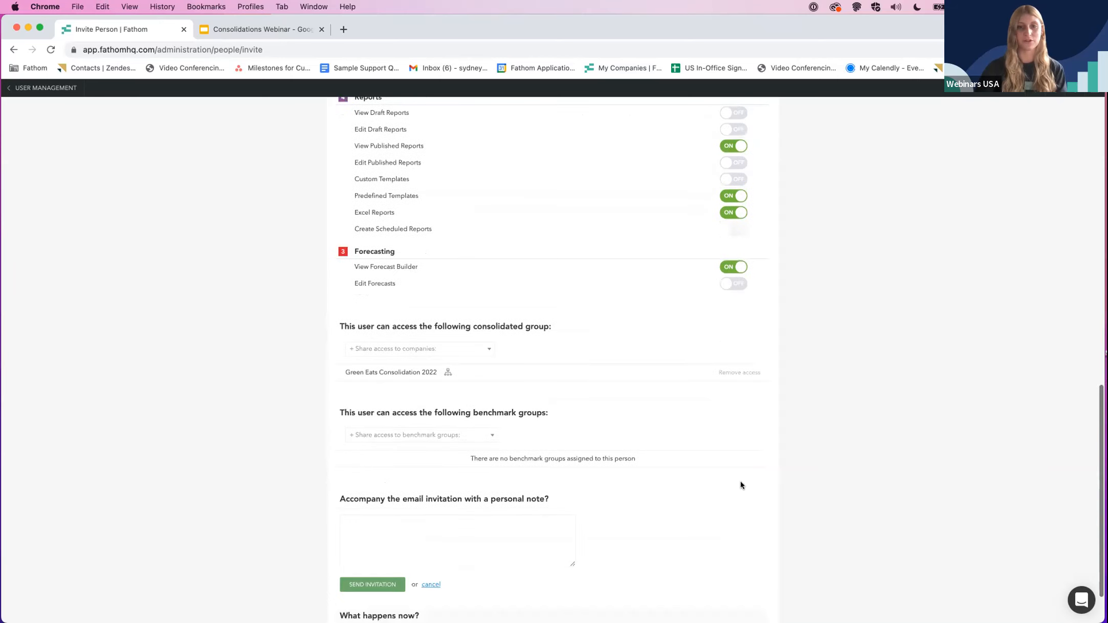
scroll(741, 485, "up", 5)
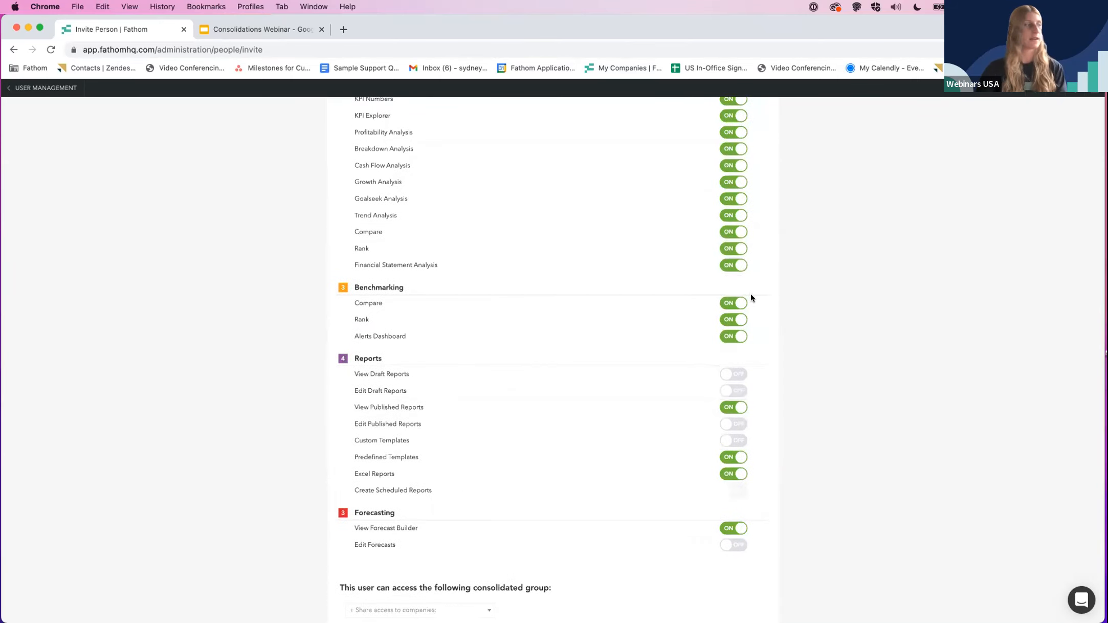
left_click(29, 90)
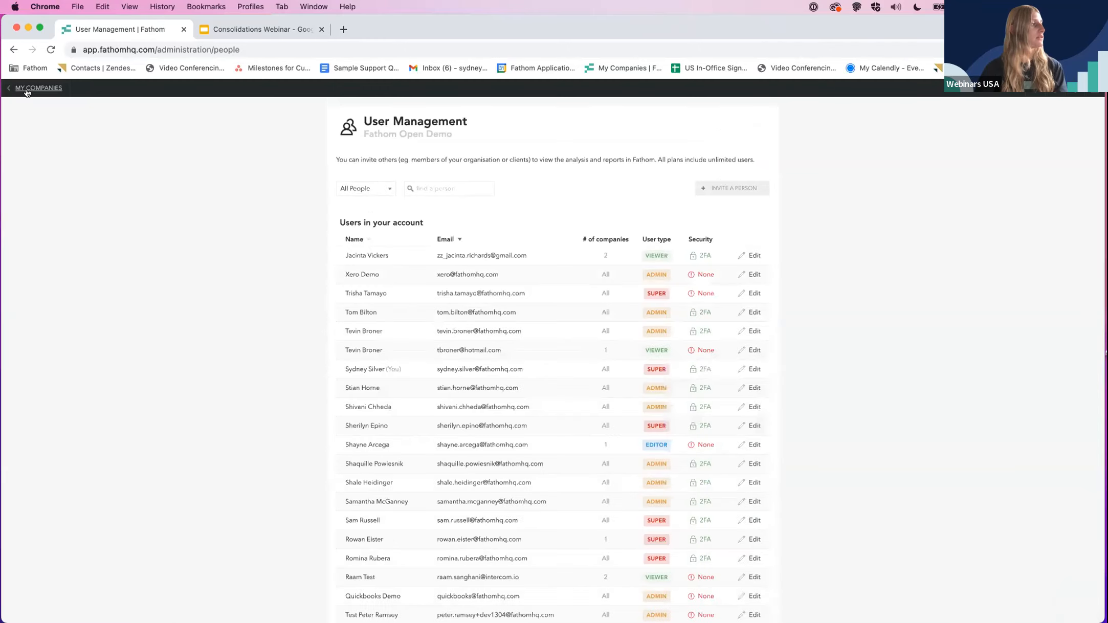
left_click(27, 91)
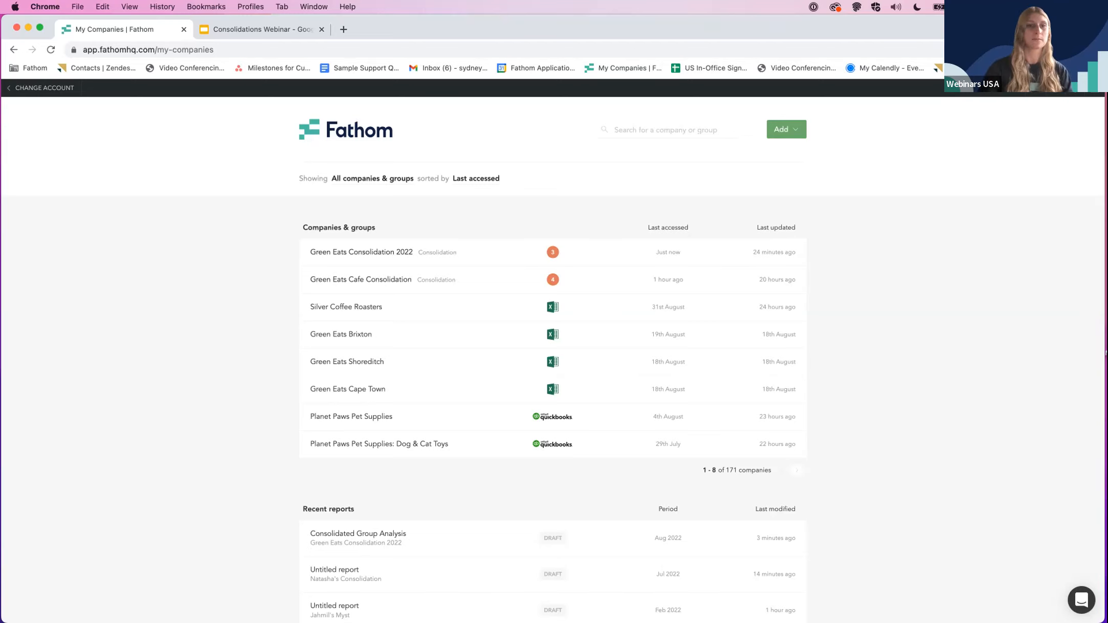
- Switch to the Consolidations Webinar deck in Google Slides and present it from the Q & A slide
left_click(218, 33)
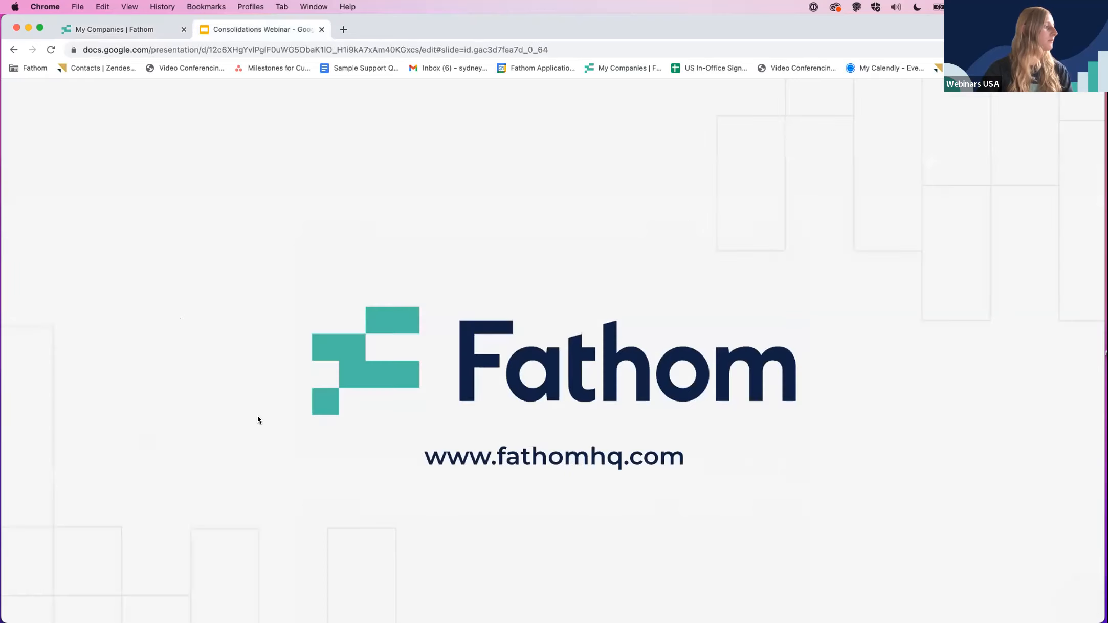
key("Escape")
left_click(544, 323)
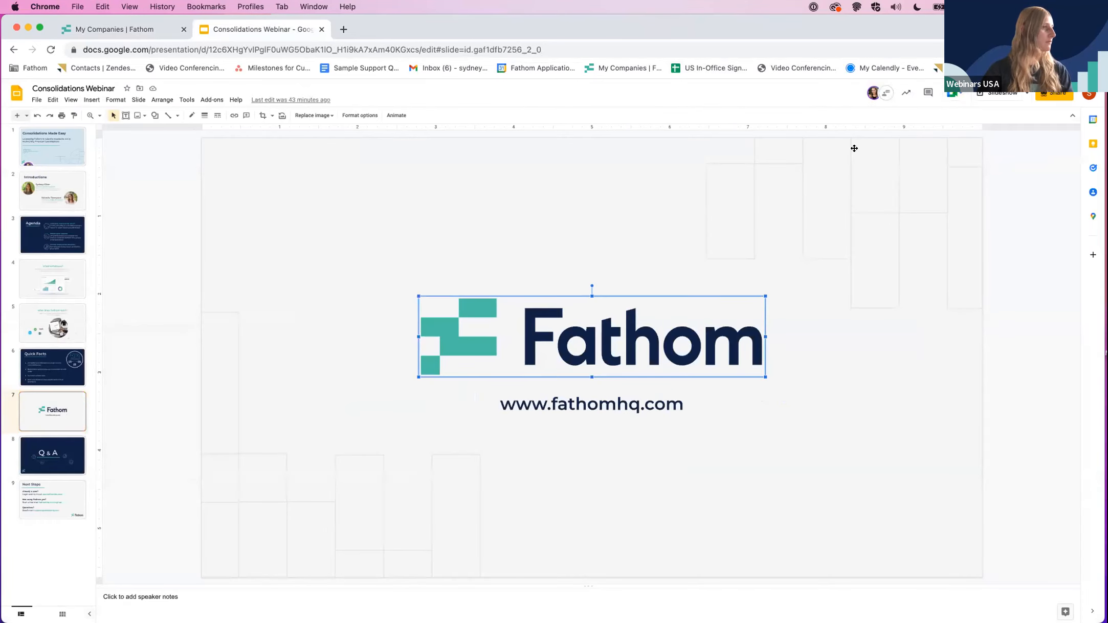
key("Page_Down")
left_click(994, 97)
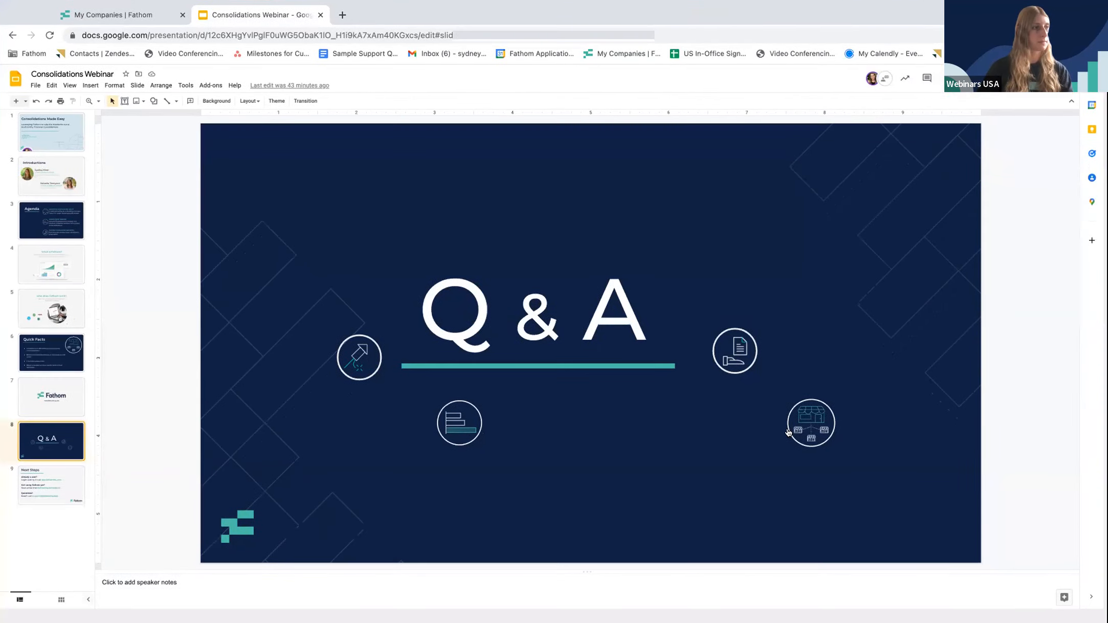
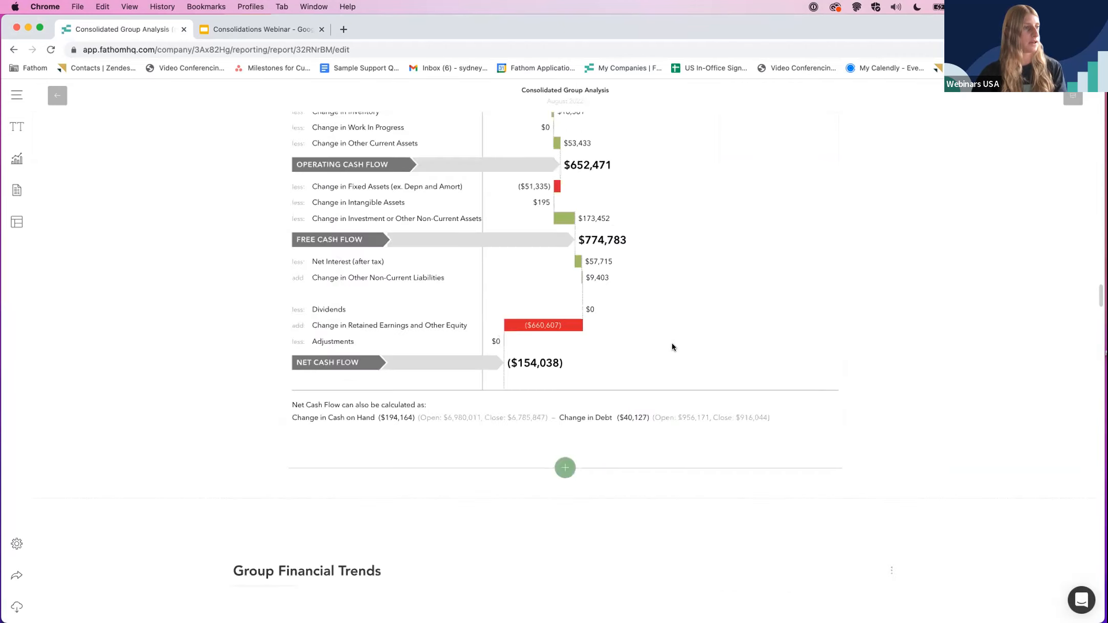
- In the Consolidated Group Analysis report, open the Financials by Company table for editing and examine its column and elimination options
scroll(672, 343, "up", 3)
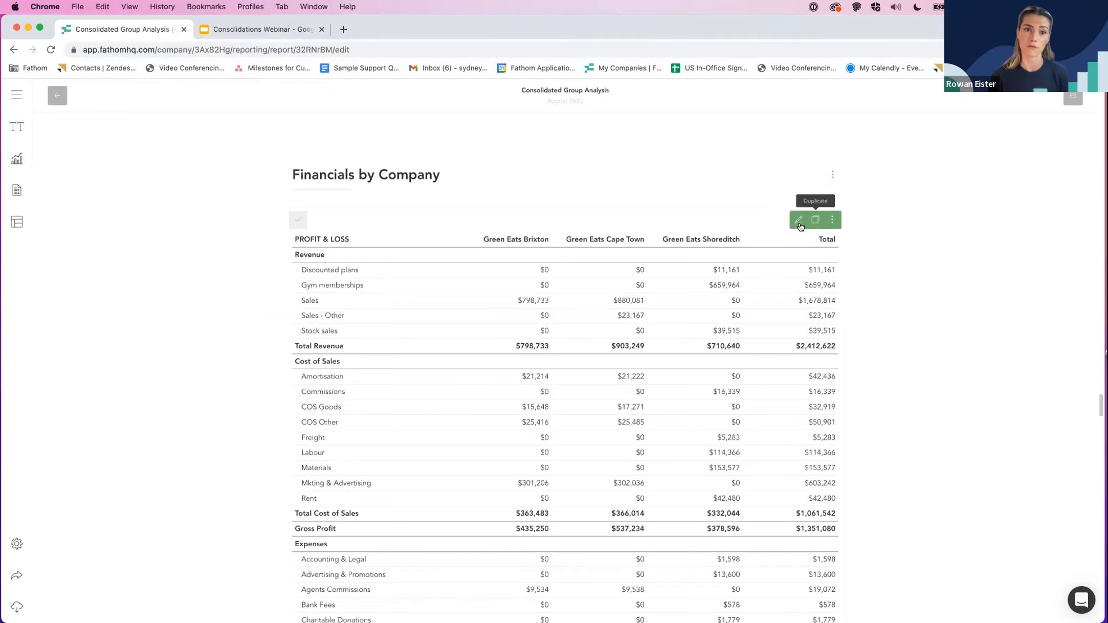
left_click(797, 224)
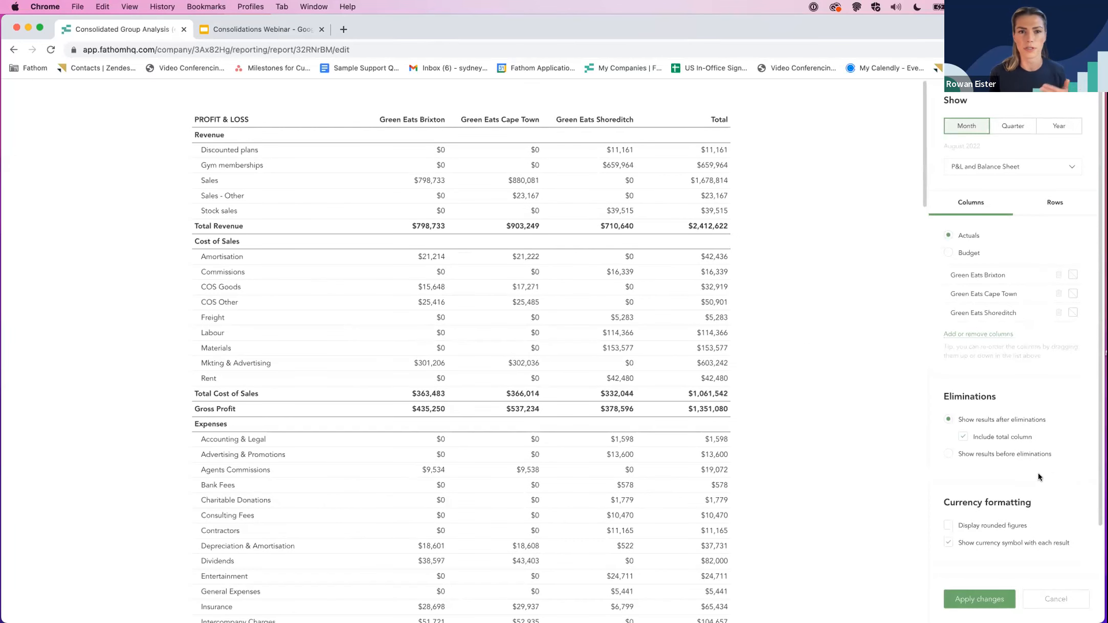
scroll(980, 461, "down", 2)
scroll(980, 464, "up", 2)
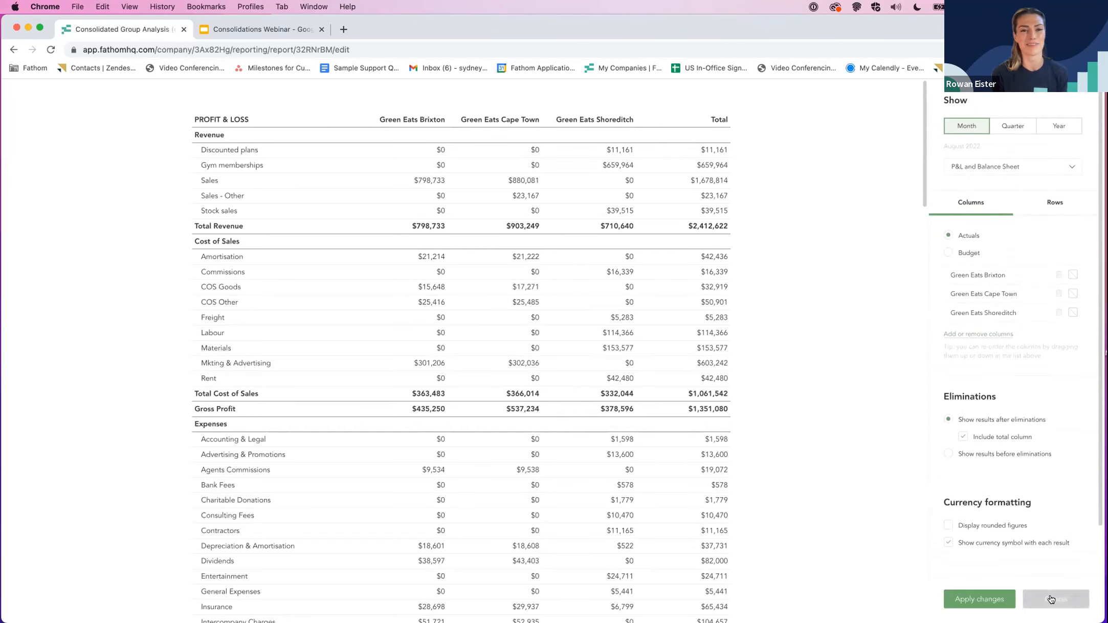
- Return to the Consolidations Webinar deck in Google Slides and present the Q & A slide
left_click(216, 30)
left_click(57, 453)
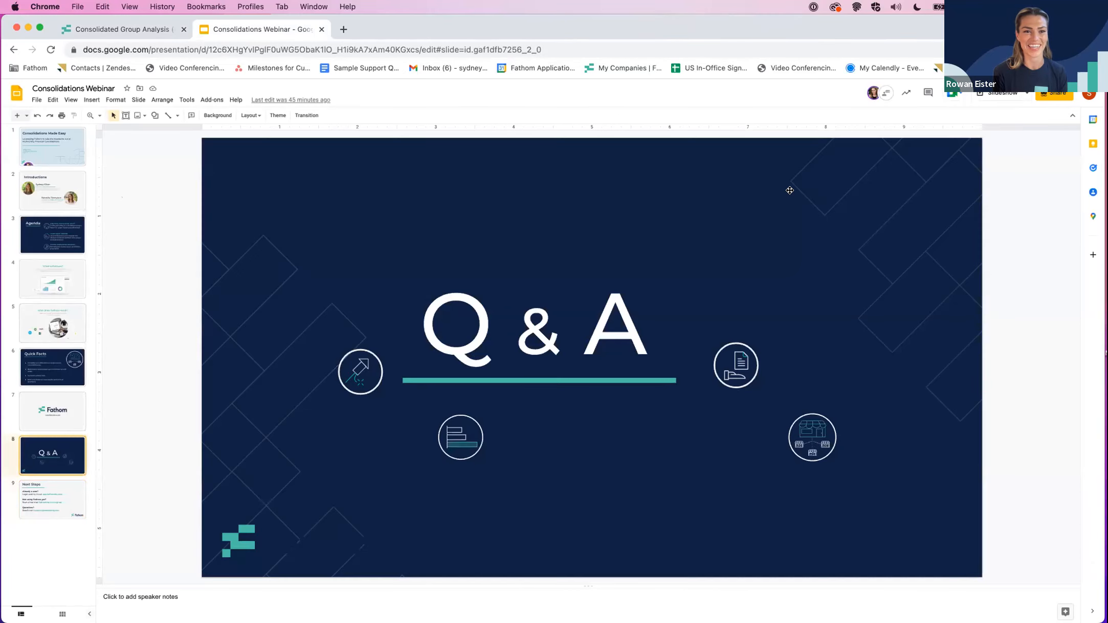
left_click(1001, 95)
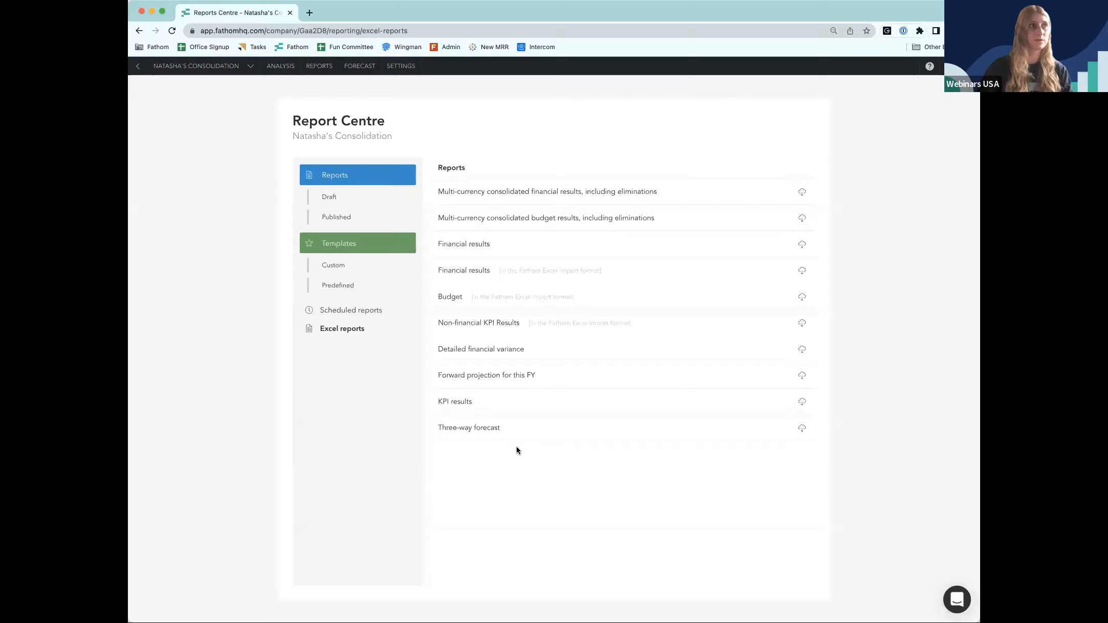
- Open the most recent untitled draft report for editing and add another section at its end
left_click(329, 198)
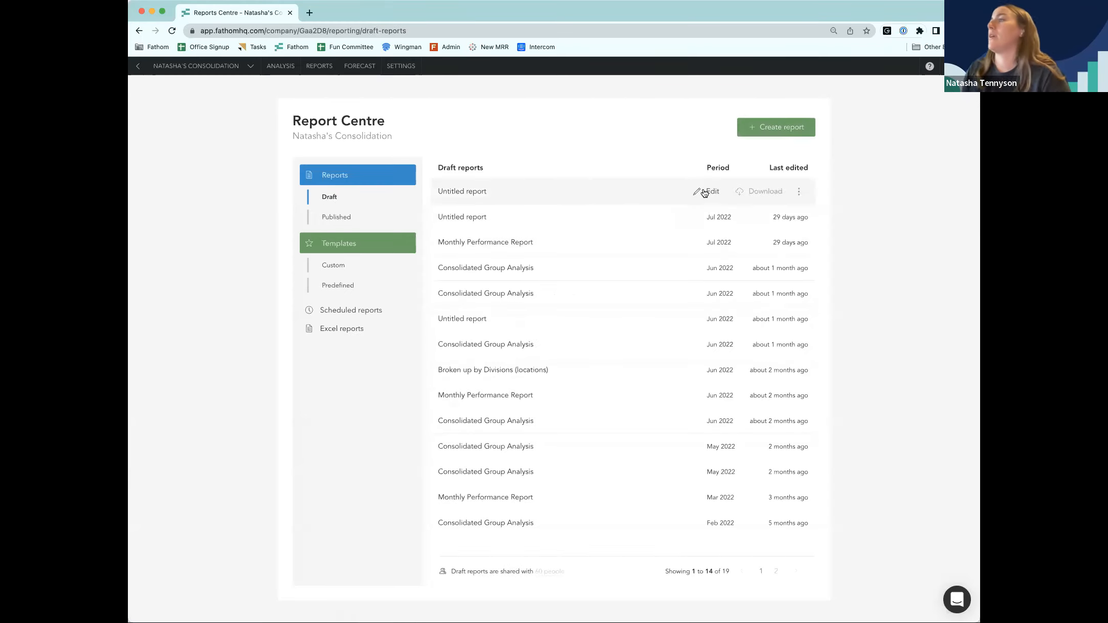
left_click(710, 192)
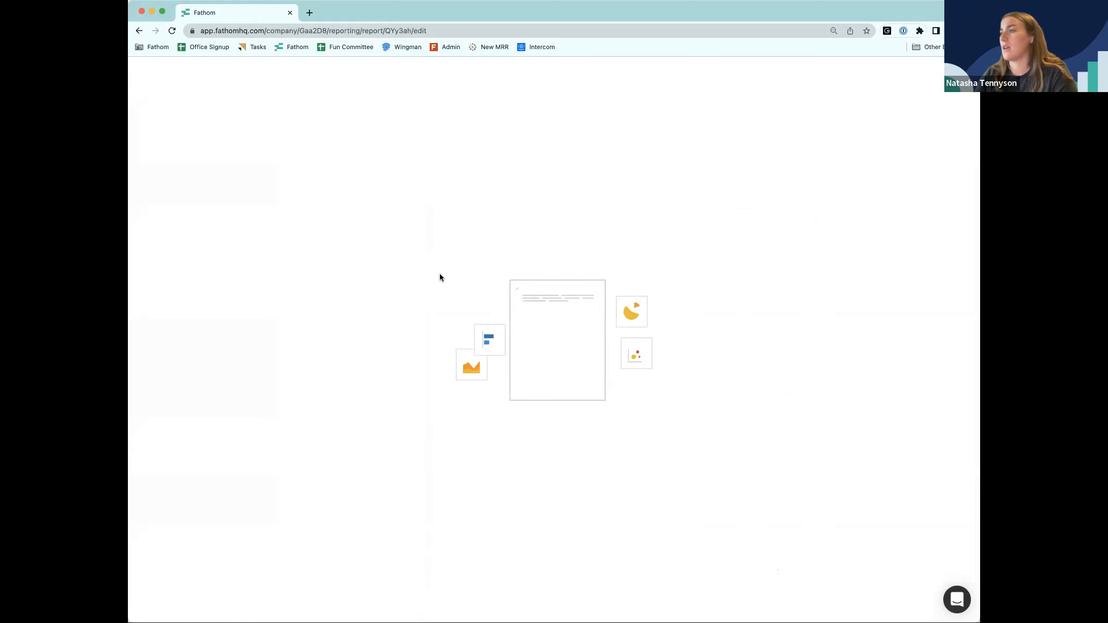
scroll(448, 240, "down", 20)
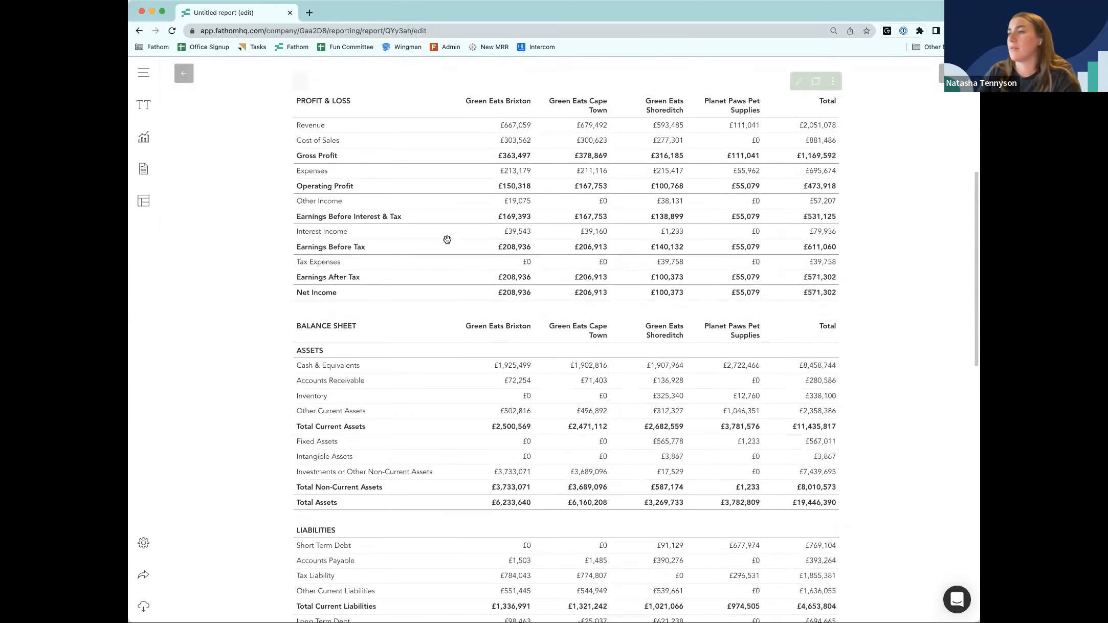
scroll(443, 238, "down", 5)
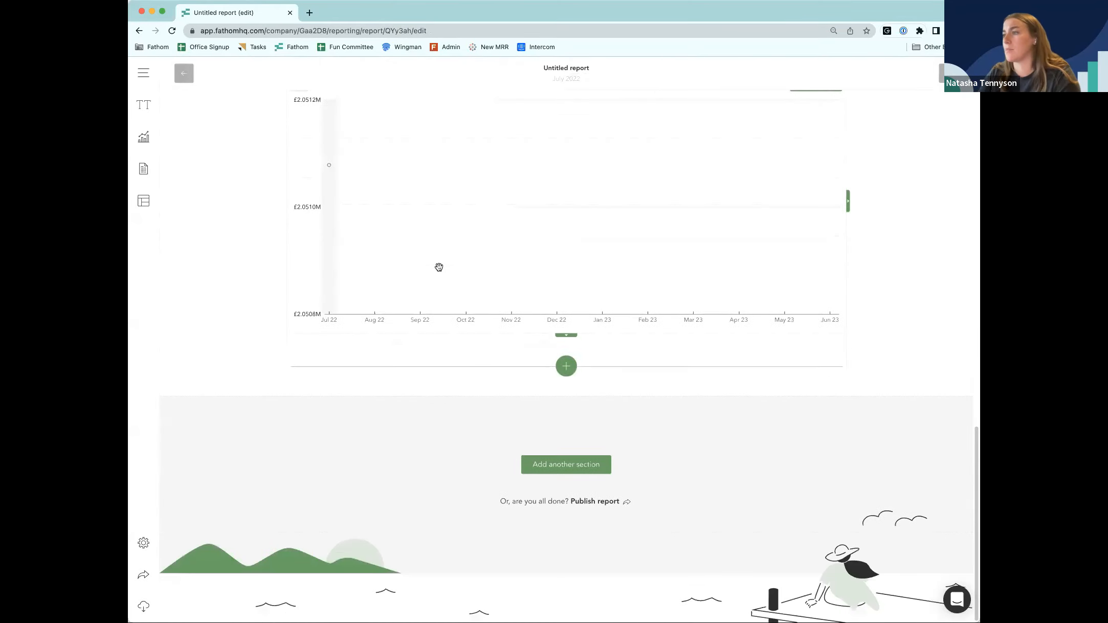
left_click(559, 477)
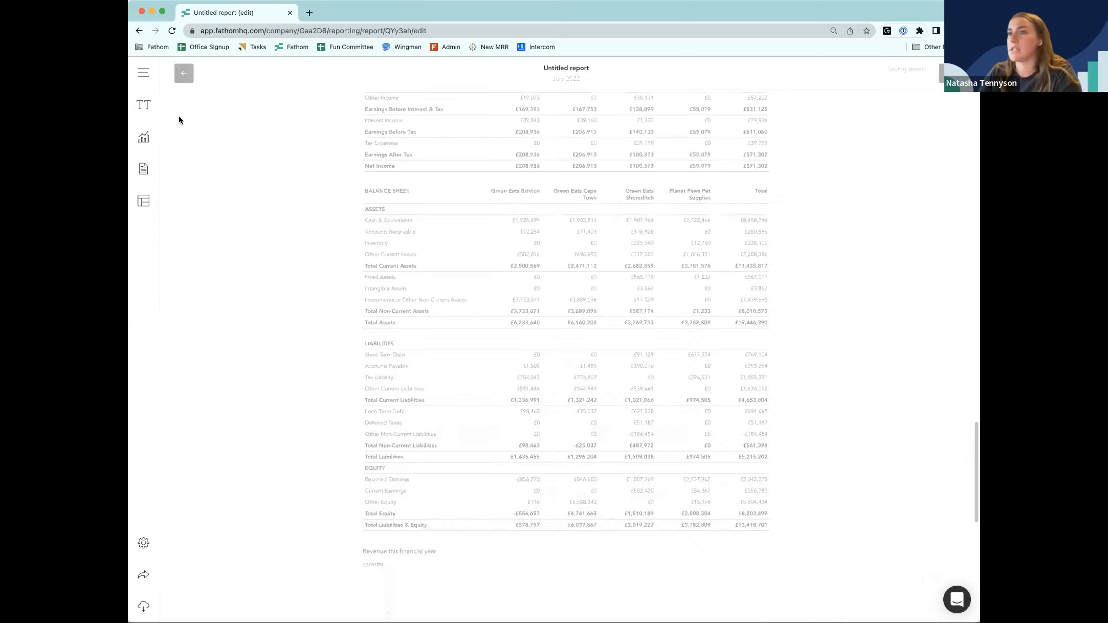
- Insert the Revenue Breakdown by account and Revenue Breakdown by company charts into the new section
left_click(145, 139)
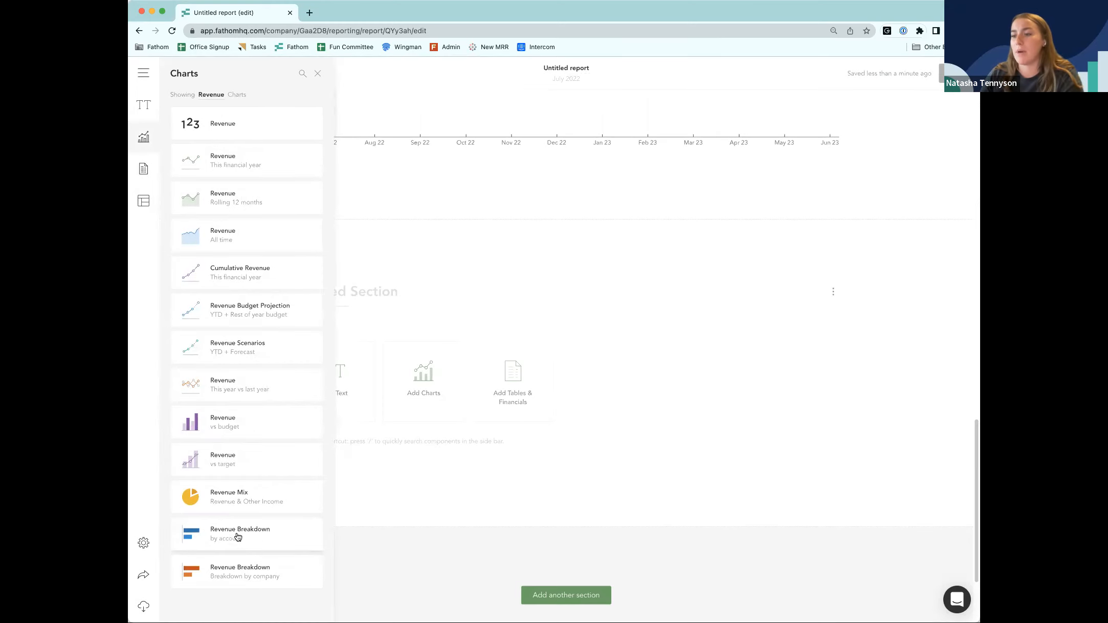
left_click(238, 536)
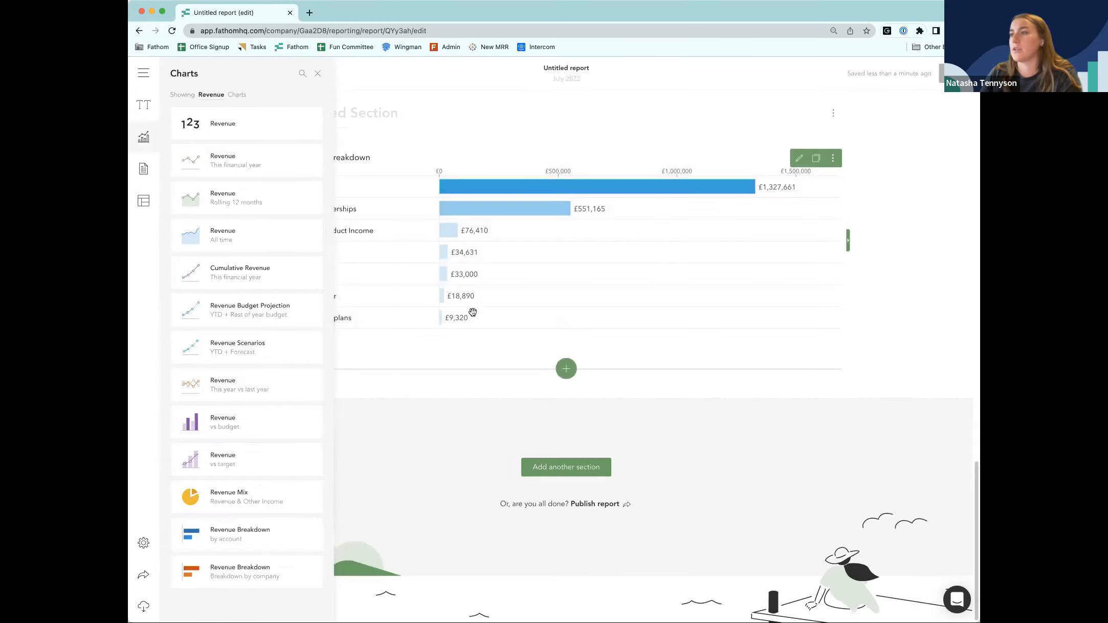
left_click(435, 108)
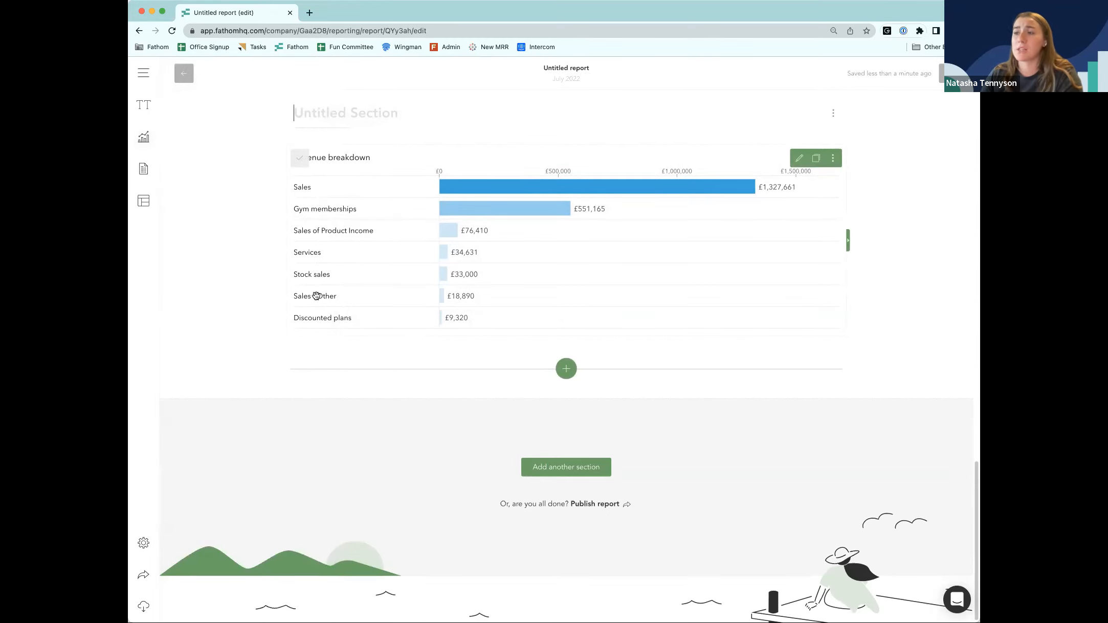
left_click(144, 137)
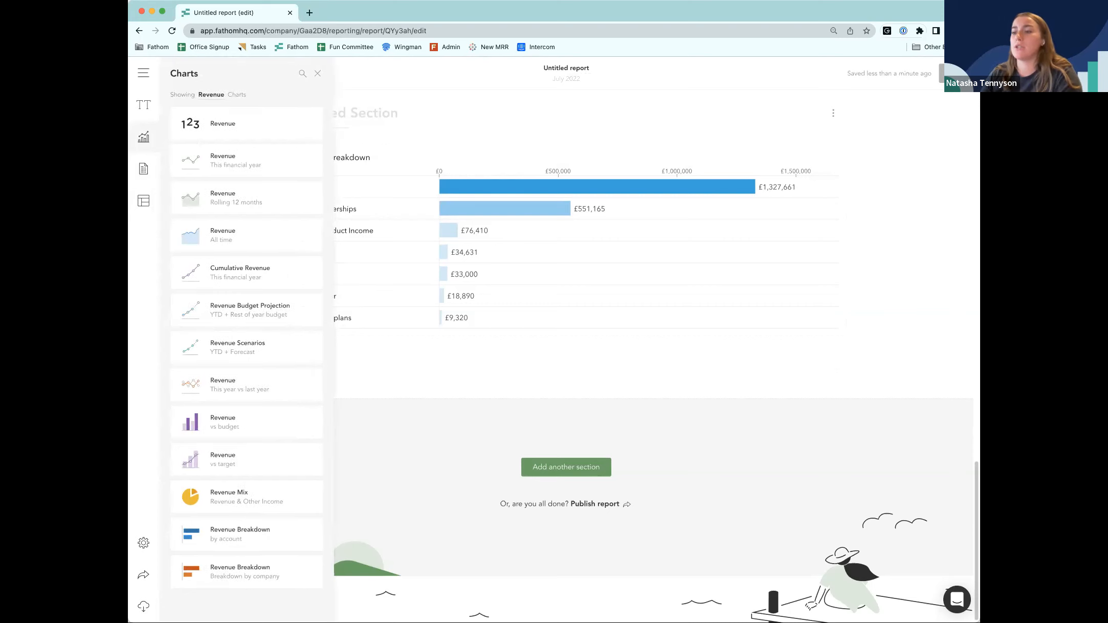
left_click(256, 569)
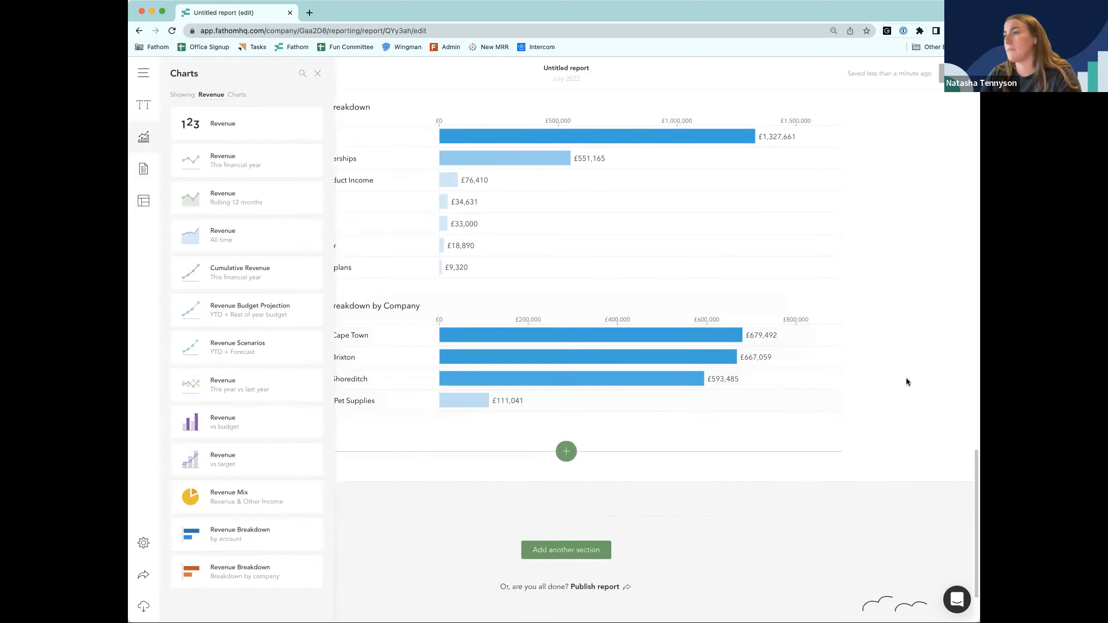
- Open the Revenue breakdown by Company chart for editing and examine the metrics available under KPIs, Profit and Loss, and Balance Sheet
left_click(906, 382)
left_click(424, 379)
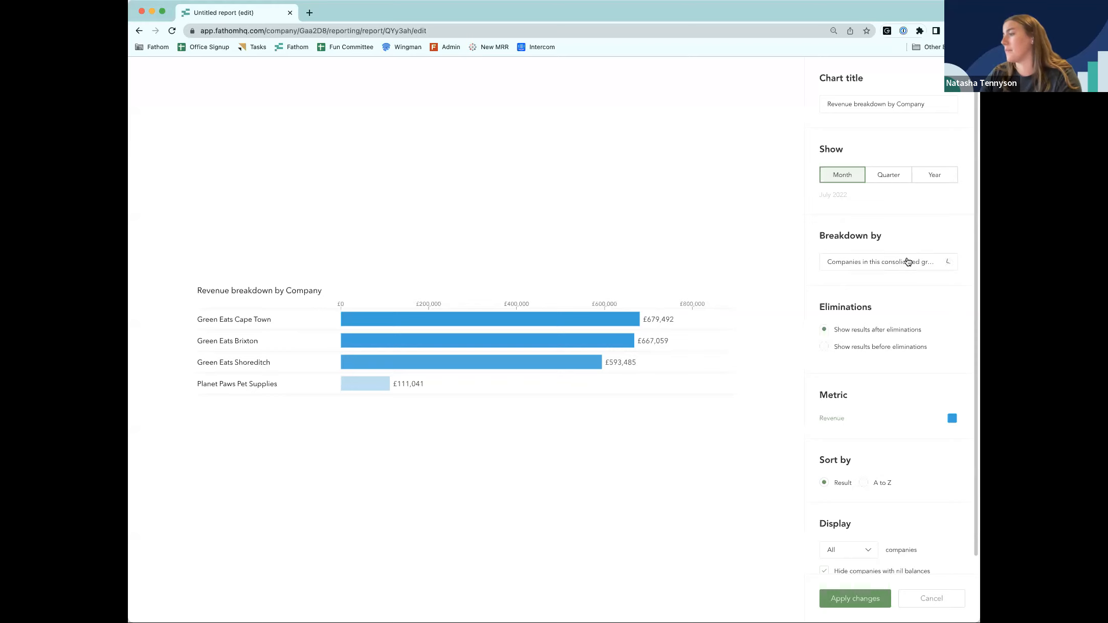
left_click(836, 420)
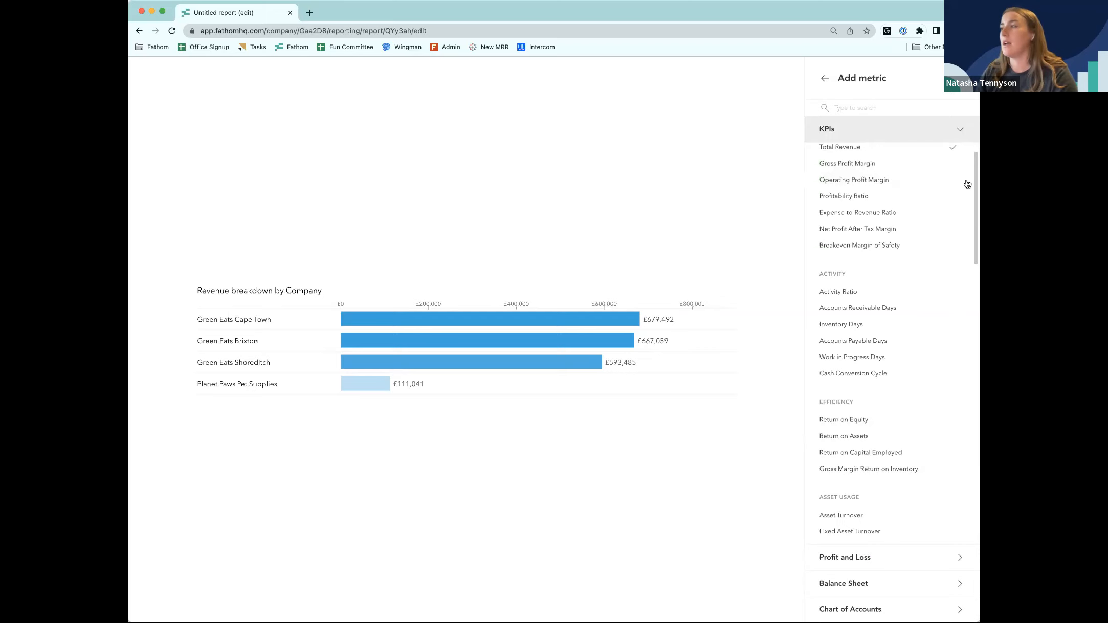
scroll(915, 272, "down", 10)
scroll(900, 506, "down", 3)
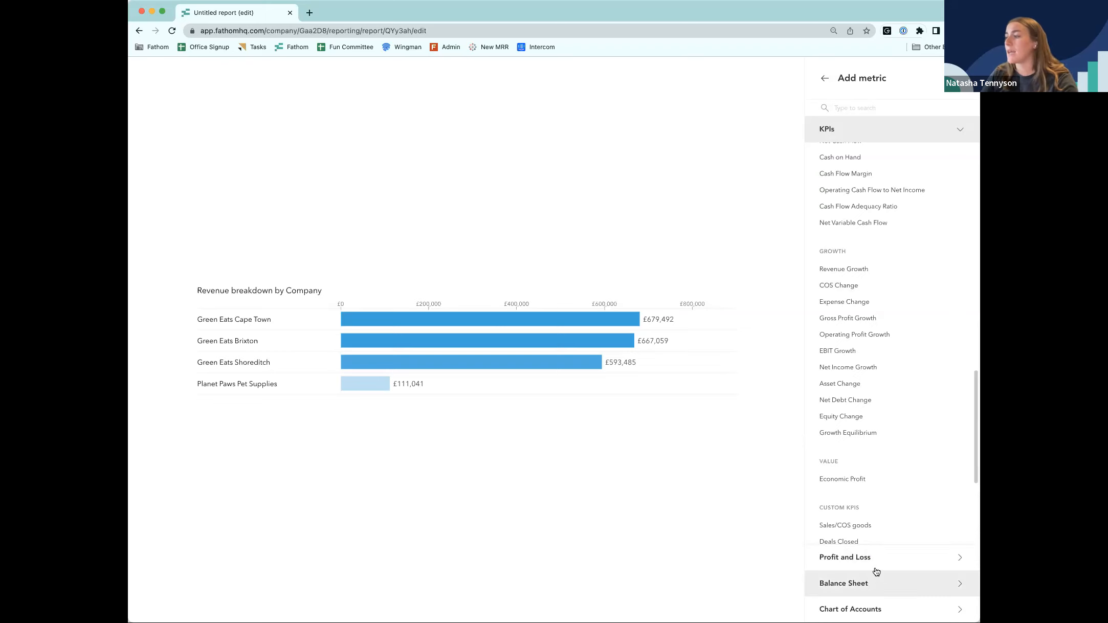
left_click(875, 567)
left_click(873, 586)
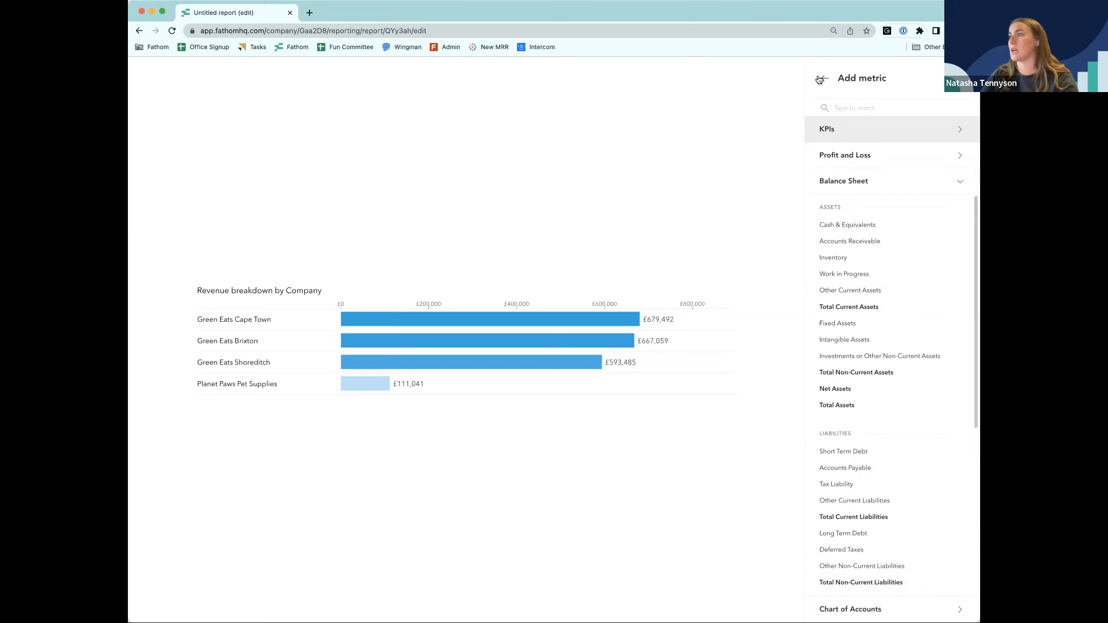
left_click(826, 79)
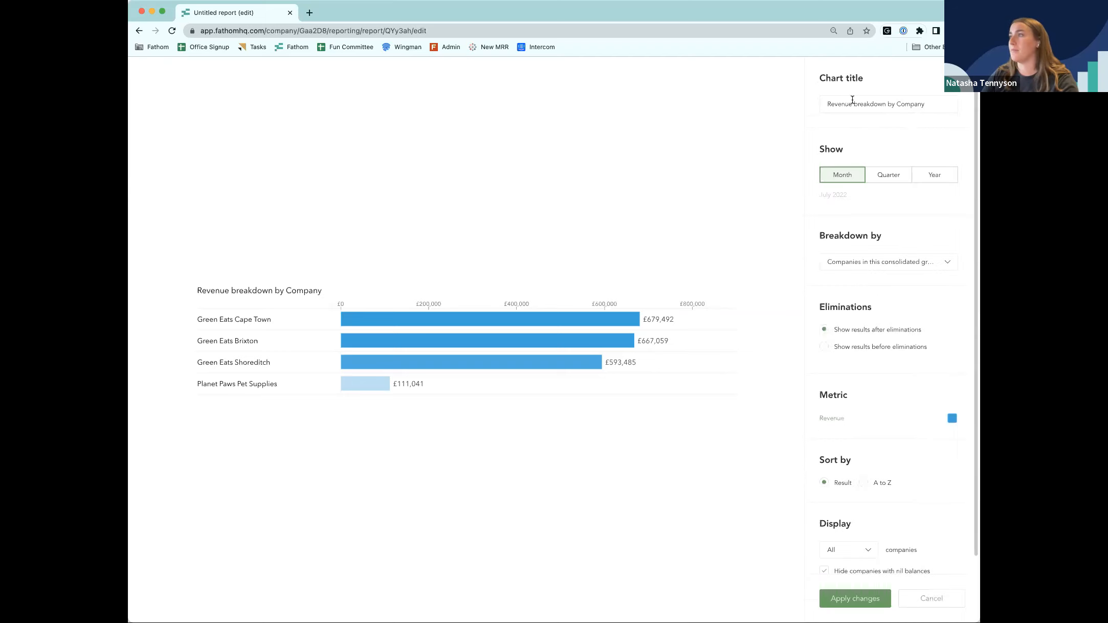
- Shorten the company breakdown chart's title to "breakdown by Company" and apply the change
double_click(830, 103)
key("BackSpace")
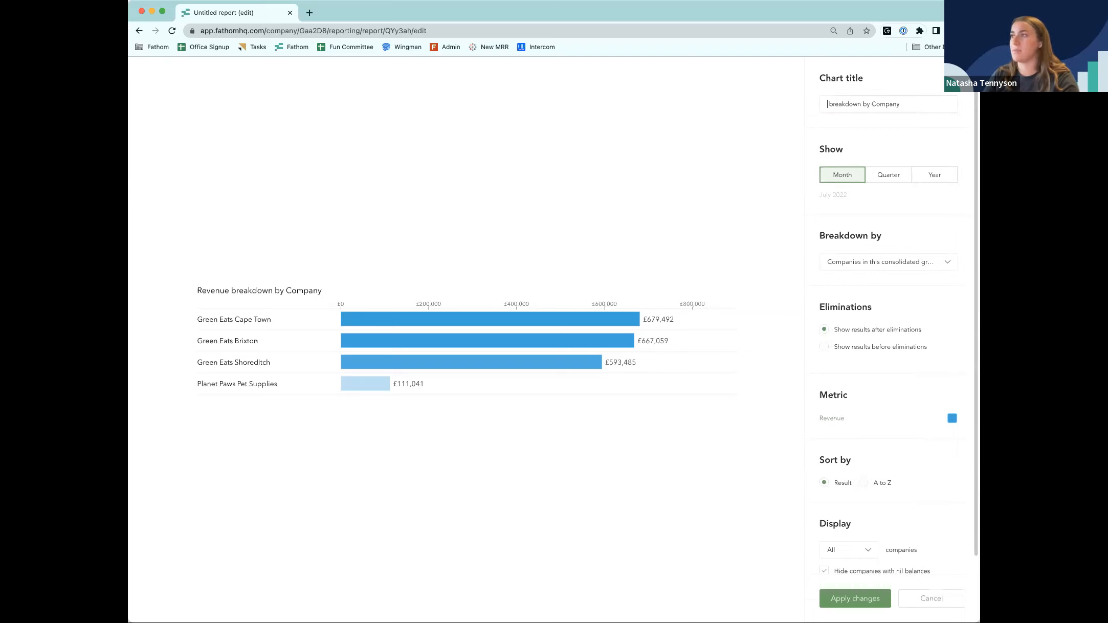
left_click(845, 599)
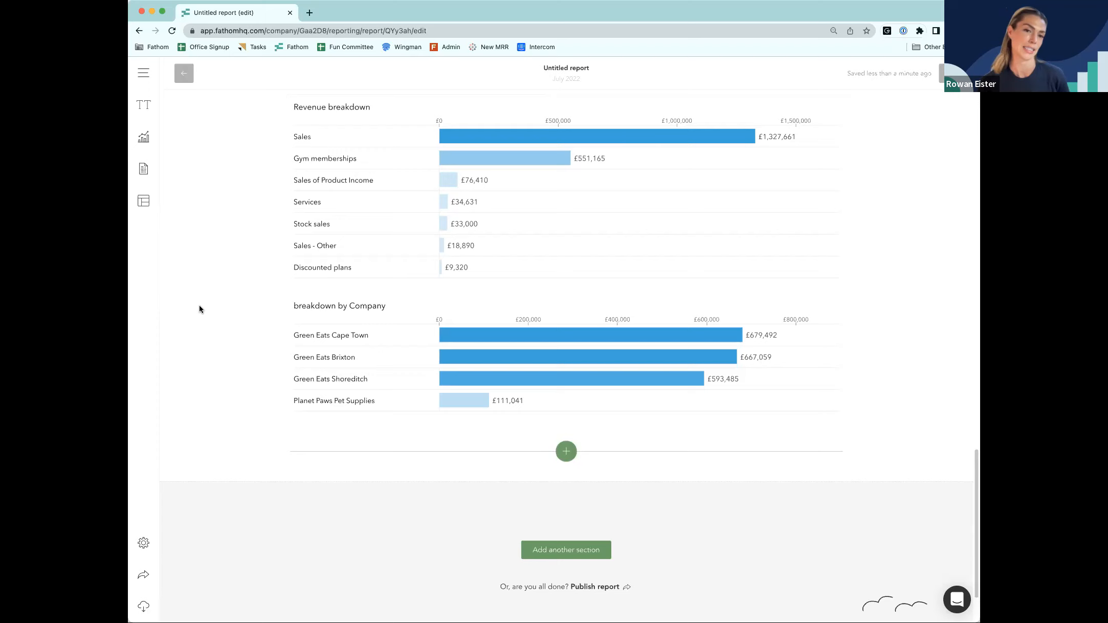
- Add another section at the report's end and list the monthly Financials by Company tables available for it
scroll(199, 309, "down", 3)
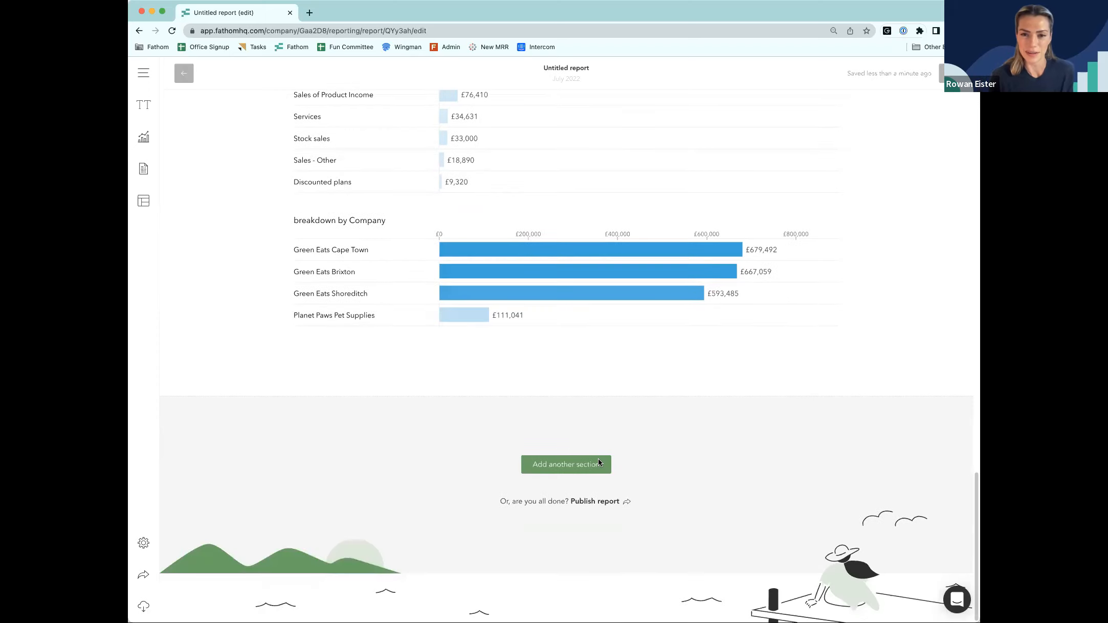
left_click(541, 464)
left_click(513, 376)
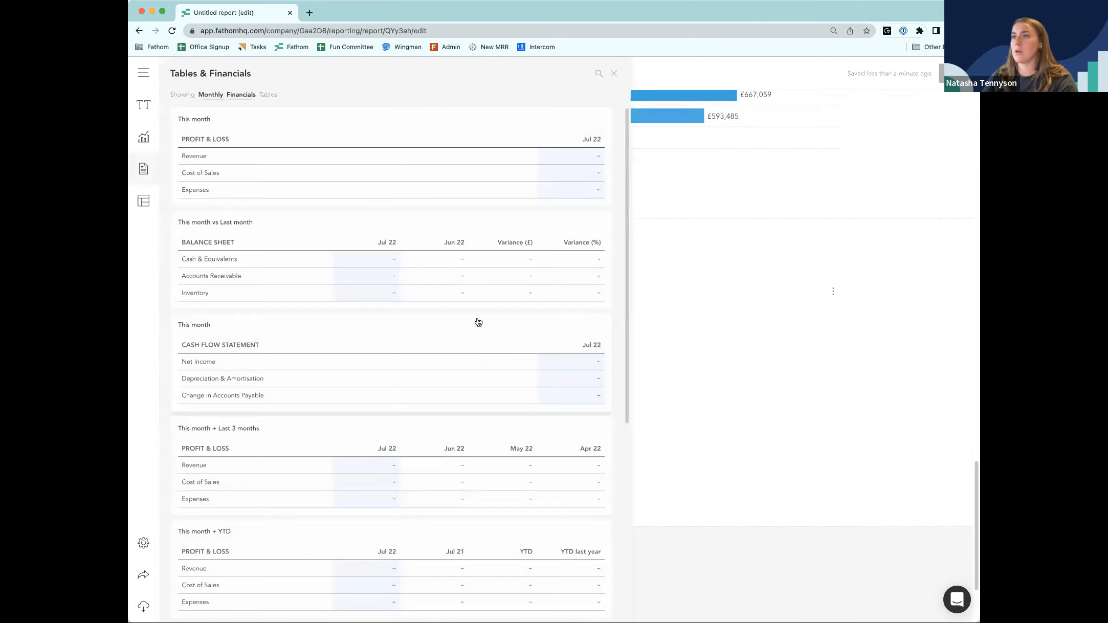
left_click(238, 95)
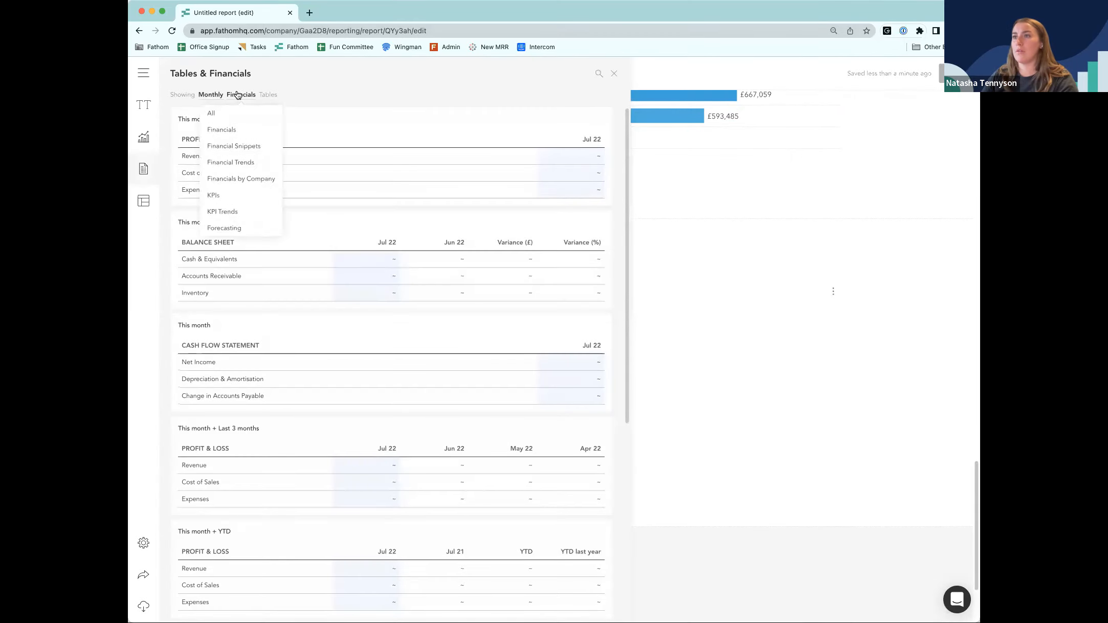
left_click(252, 181)
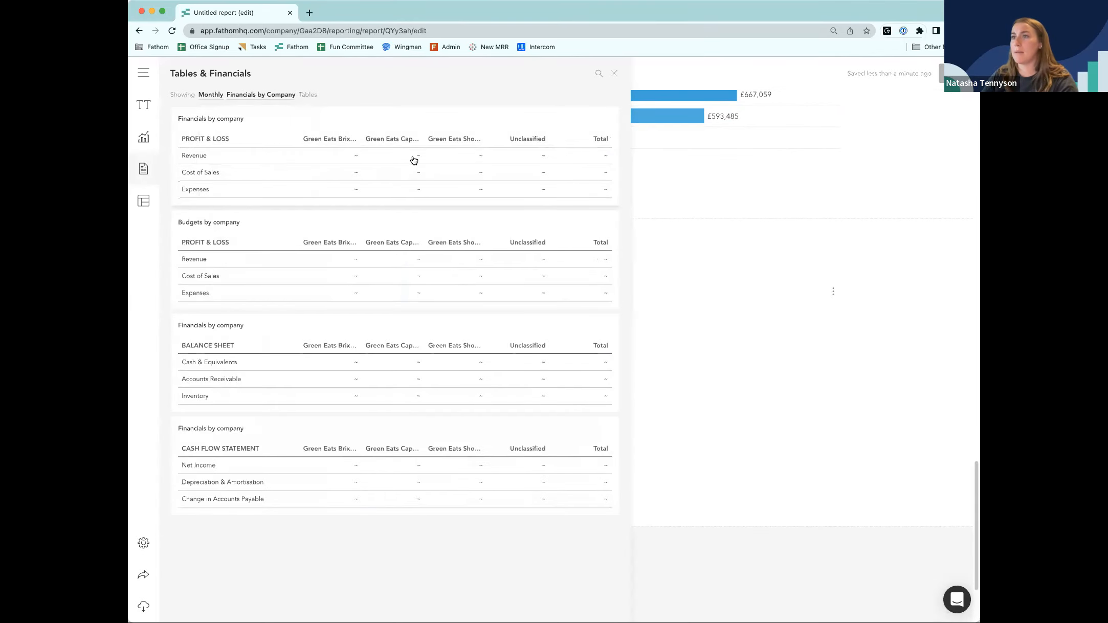
- Insert the This month Profit & Loss table from the monthly Financials tables into the new section
left_click(275, 97)
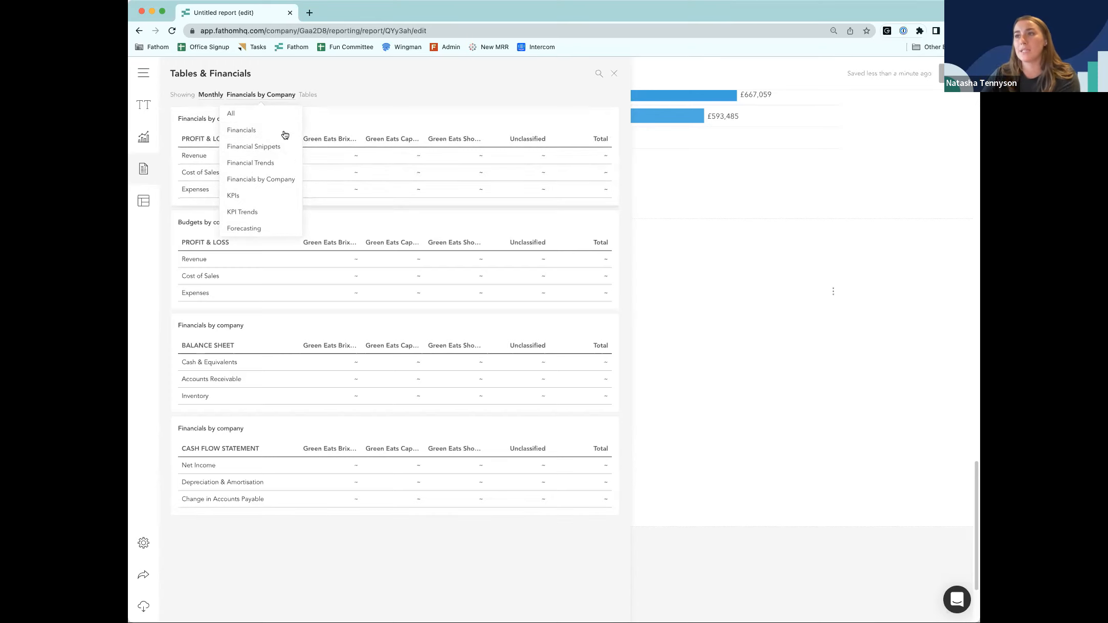
left_click(268, 136)
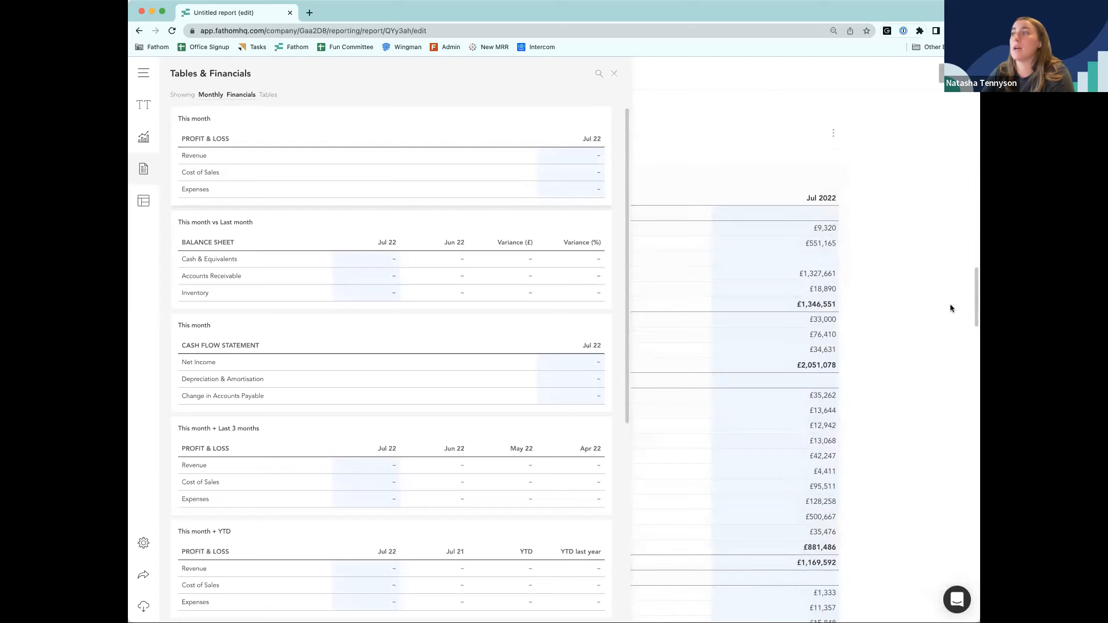
left_click(897, 293)
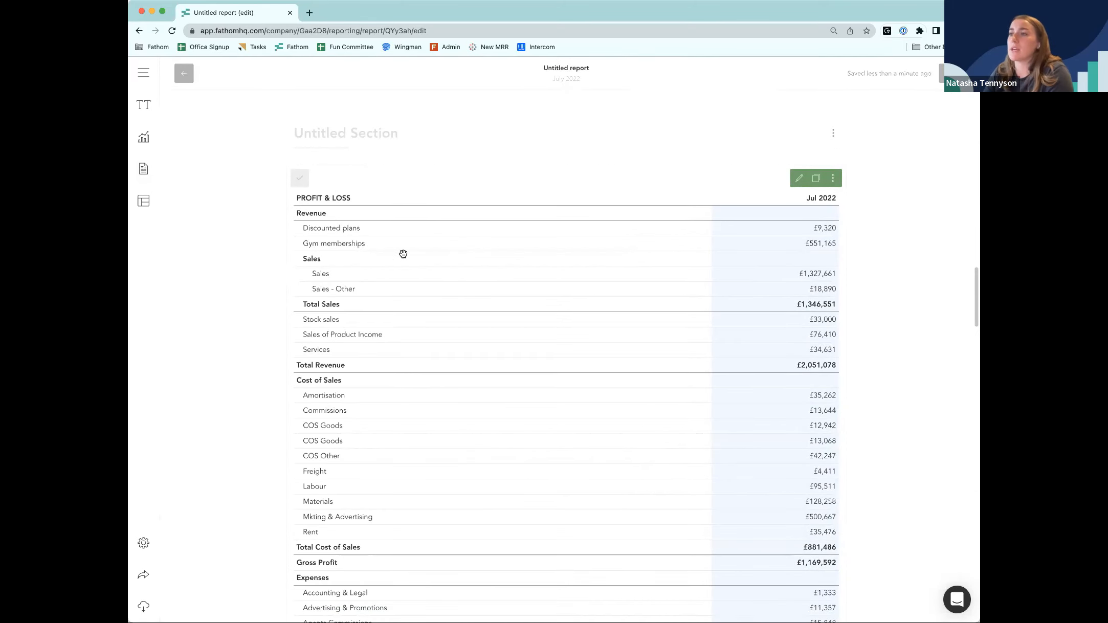
- Try filtering the Profit & Loss table to the company Green Eats Brixton, and discard the edit
left_click(801, 177)
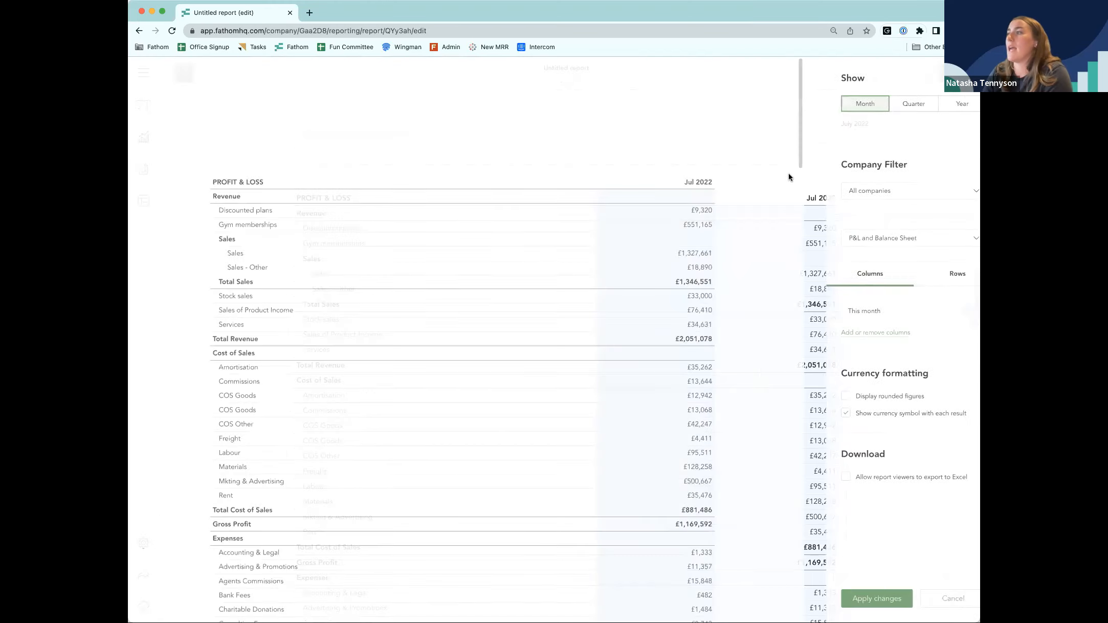
left_click(891, 193)
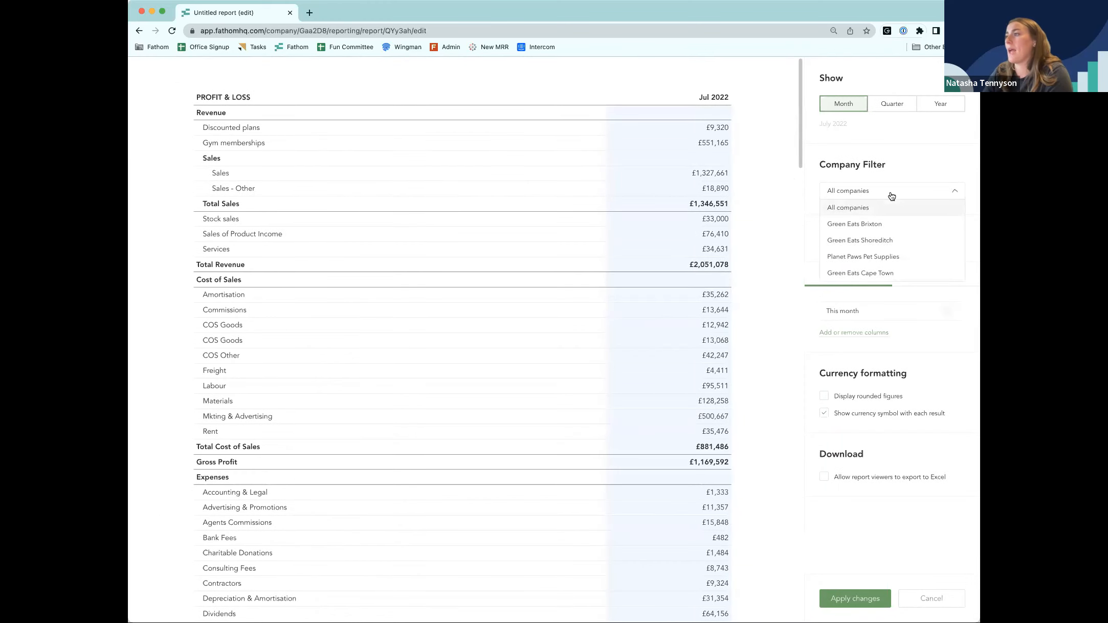
left_click(855, 227)
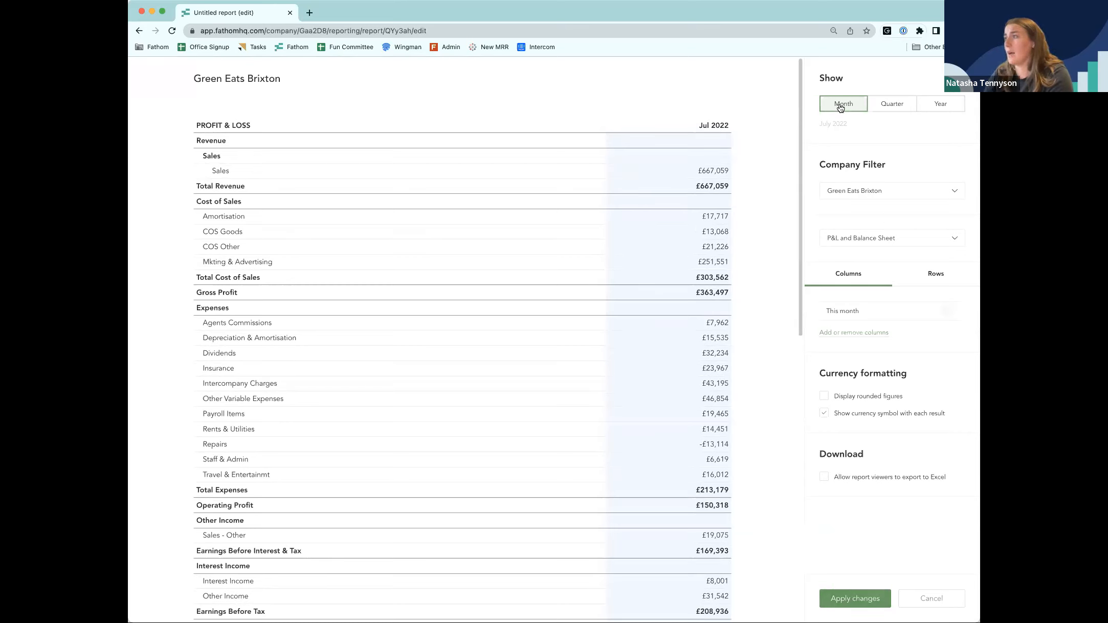
left_click(926, 600)
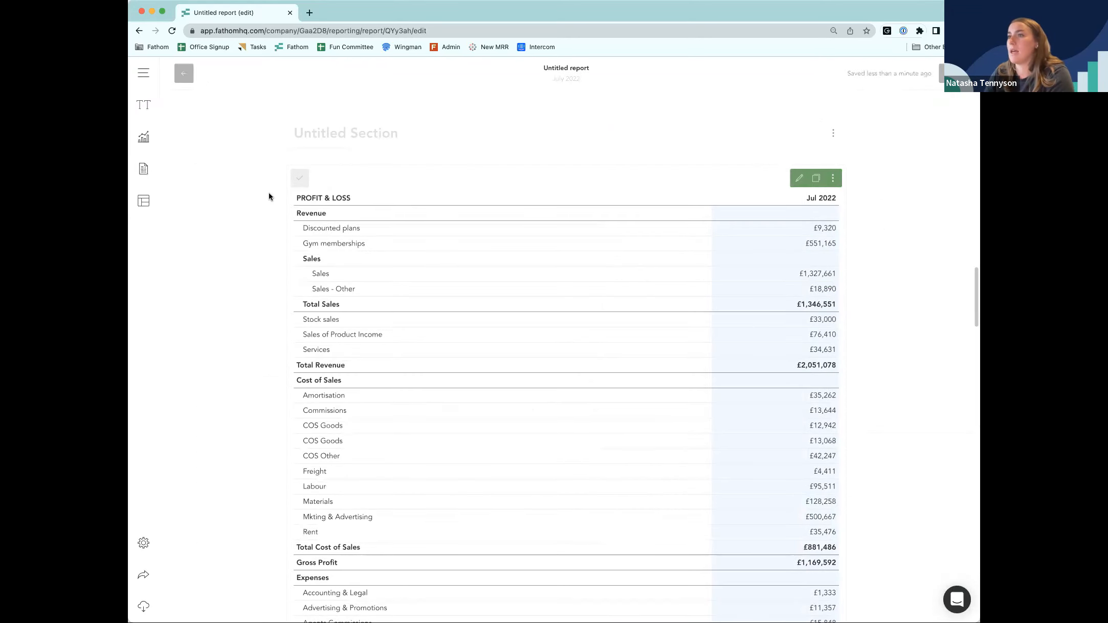
- Delete the This month Profit & Loss table from the untitled section
left_click(300, 178)
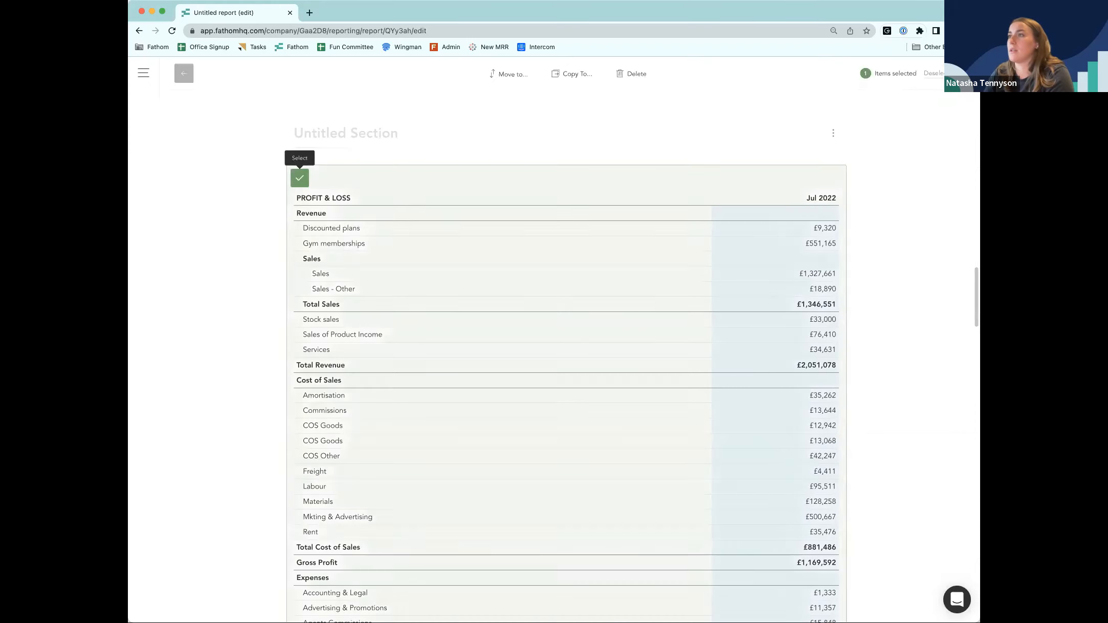
left_click(621, 75)
- Insert the Last 6 months table from the monthly Financial Trends tables into the empty section
left_click(499, 403)
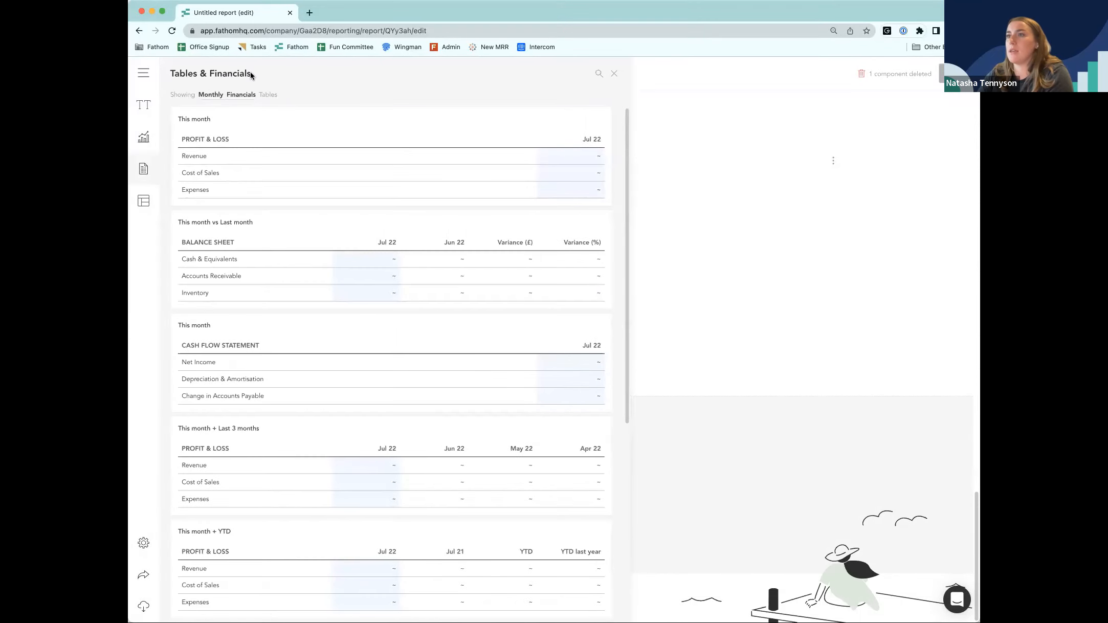
left_click(241, 95)
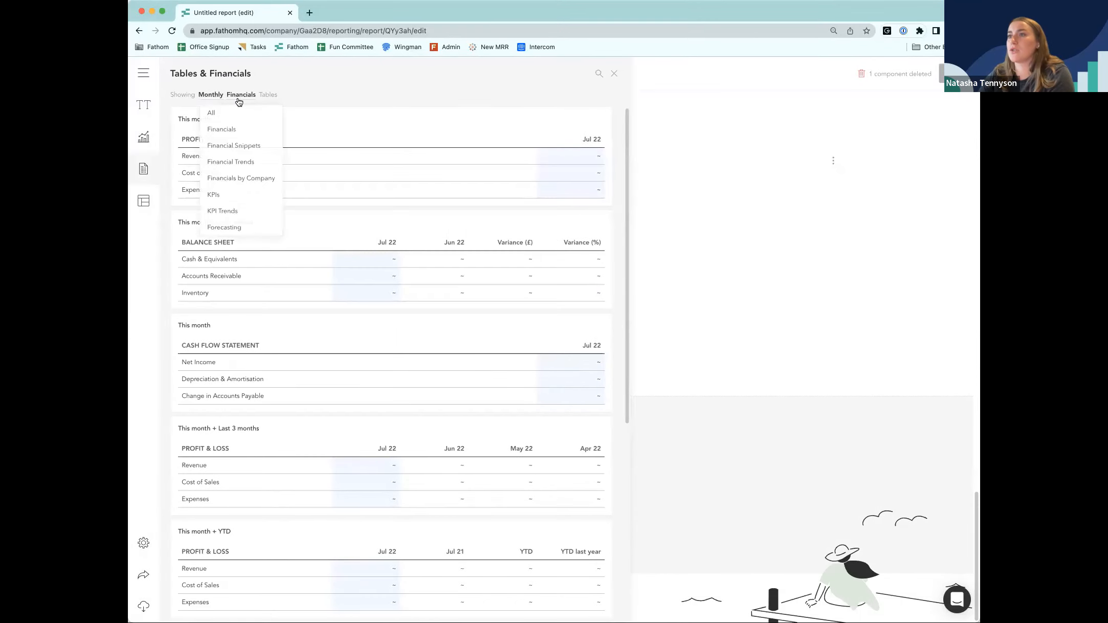
left_click(244, 164)
left_click_drag(361, 168, 962, 262)
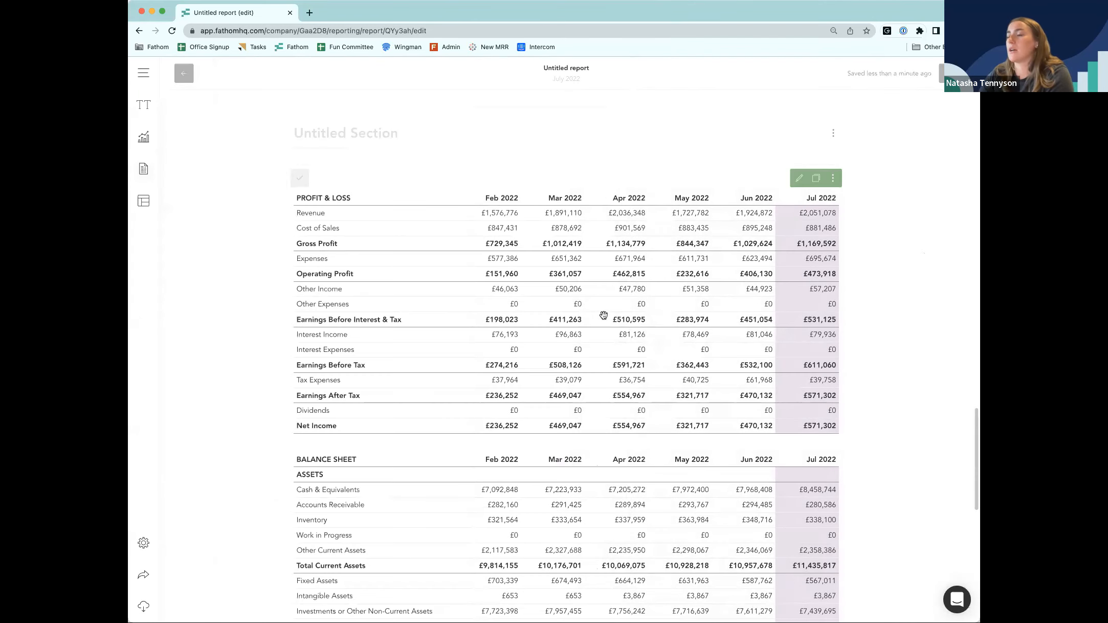
- Open the six-month trends table for editing, examine its column and row options, and close it without applying changes
left_click(799, 177)
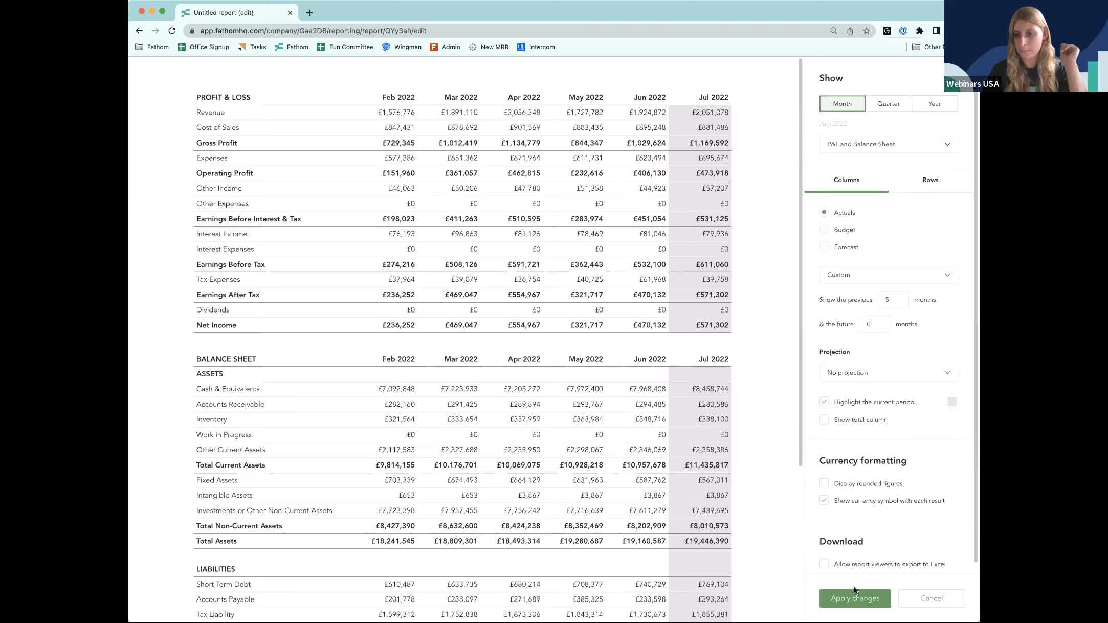
scroll(881, 323, "down", 1)
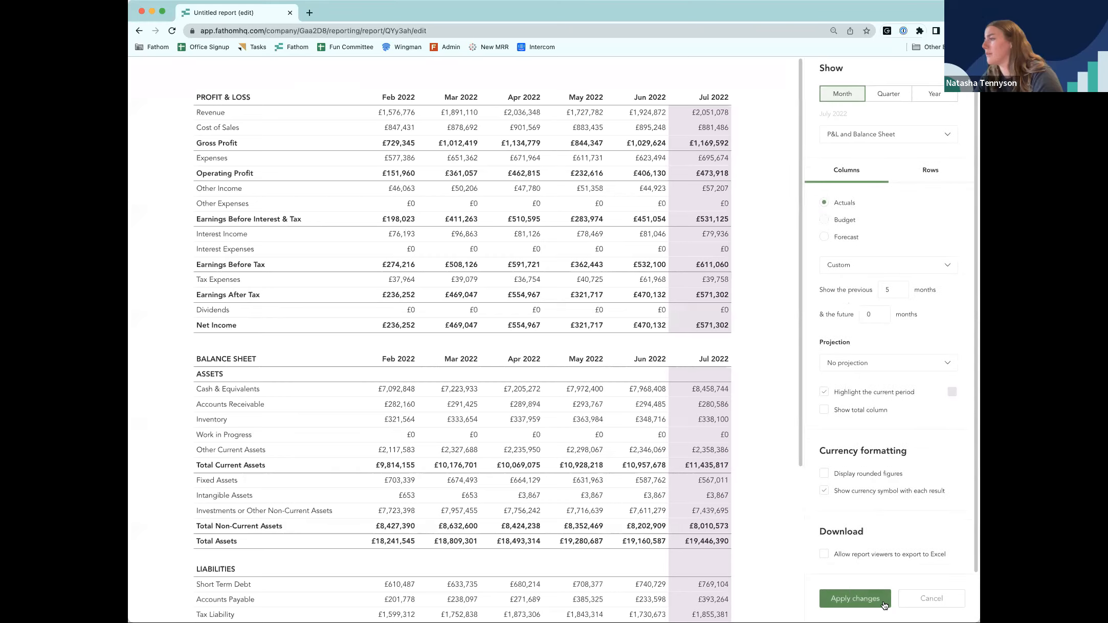
left_click(912, 178)
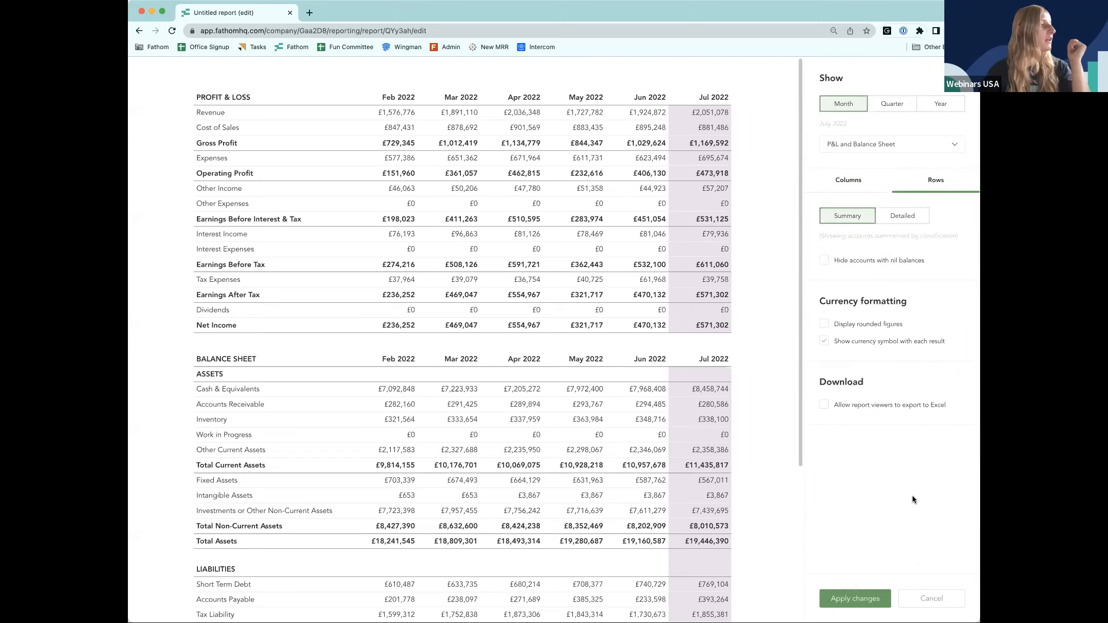
left_click(932, 599)
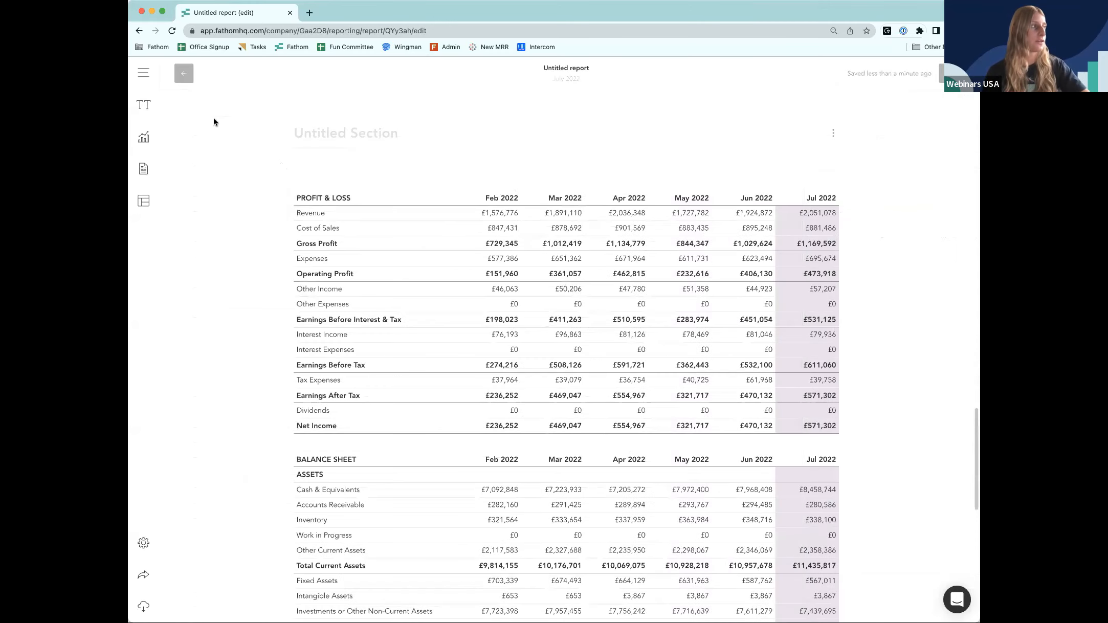
- Insert the This month Profit & Loss table from the monthly Financials tables beneath the six-month trends table
left_click(139, 171)
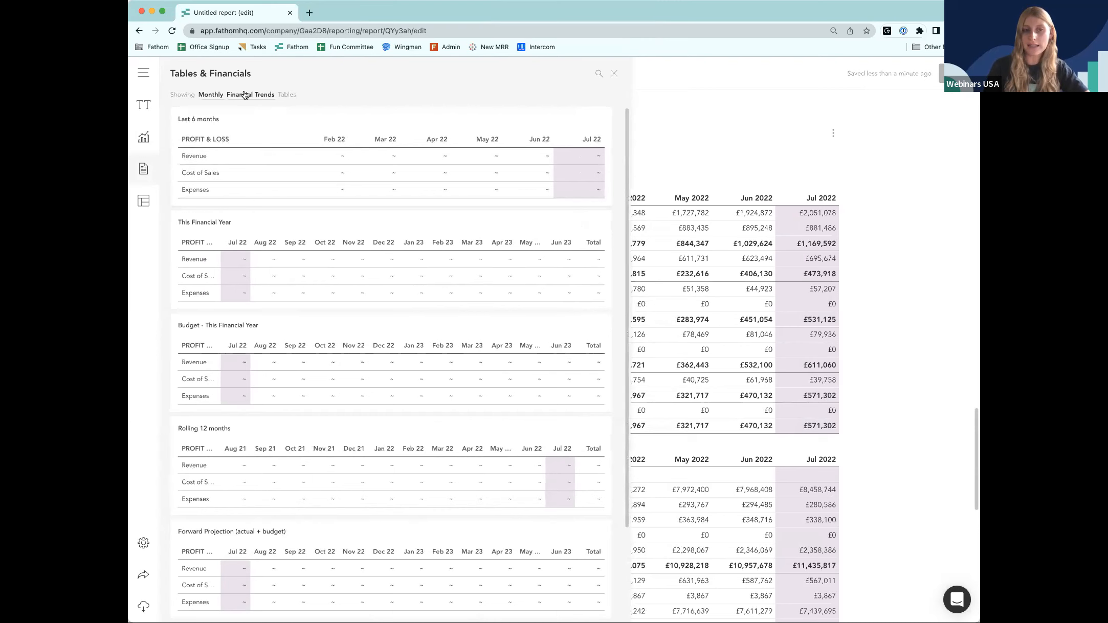
left_click(248, 95)
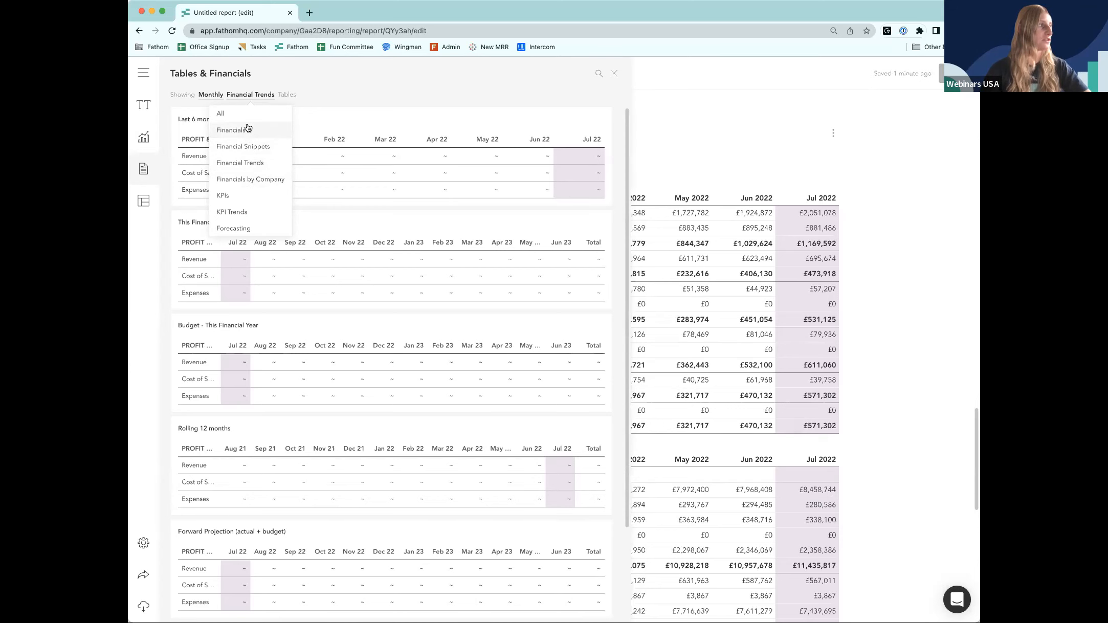
left_click(247, 129)
scroll(742, 309, "down", 12)
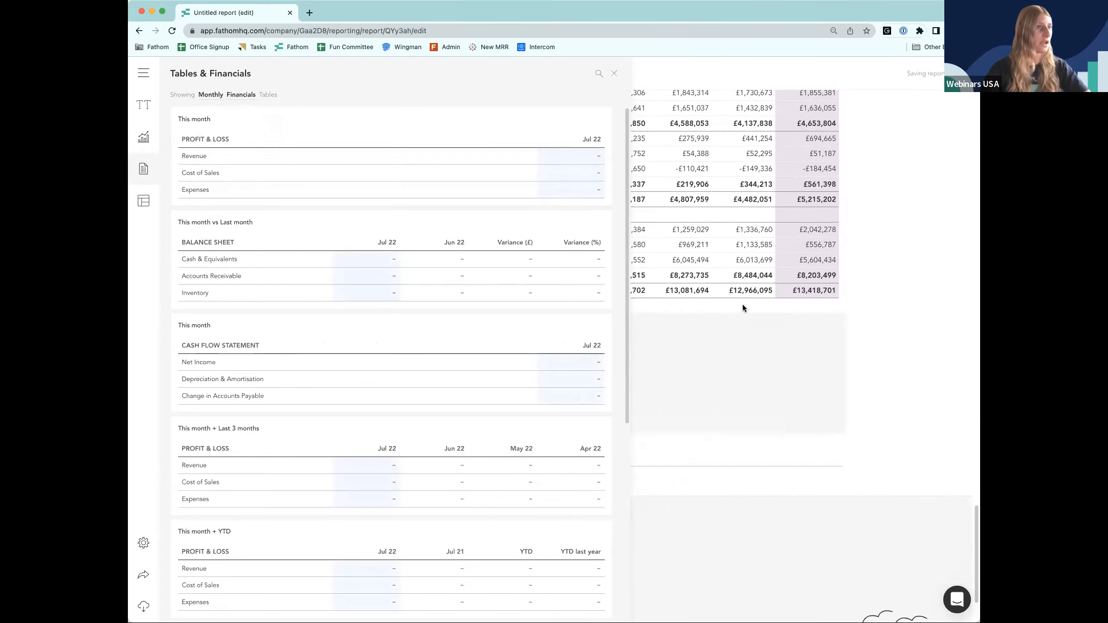
left_click(891, 298)
left_click(562, 419)
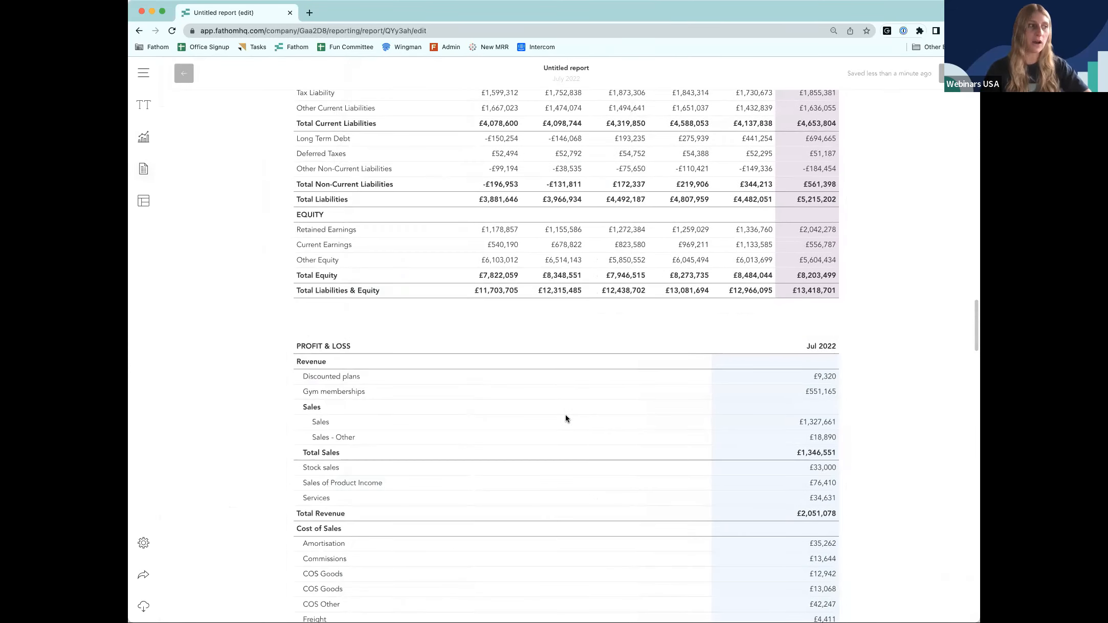
- Try the Green Eats Brixton company filter on the single-month table, browse the Other and Common Size columns, and discard the edit
left_click(850, 192)
left_click(854, 228)
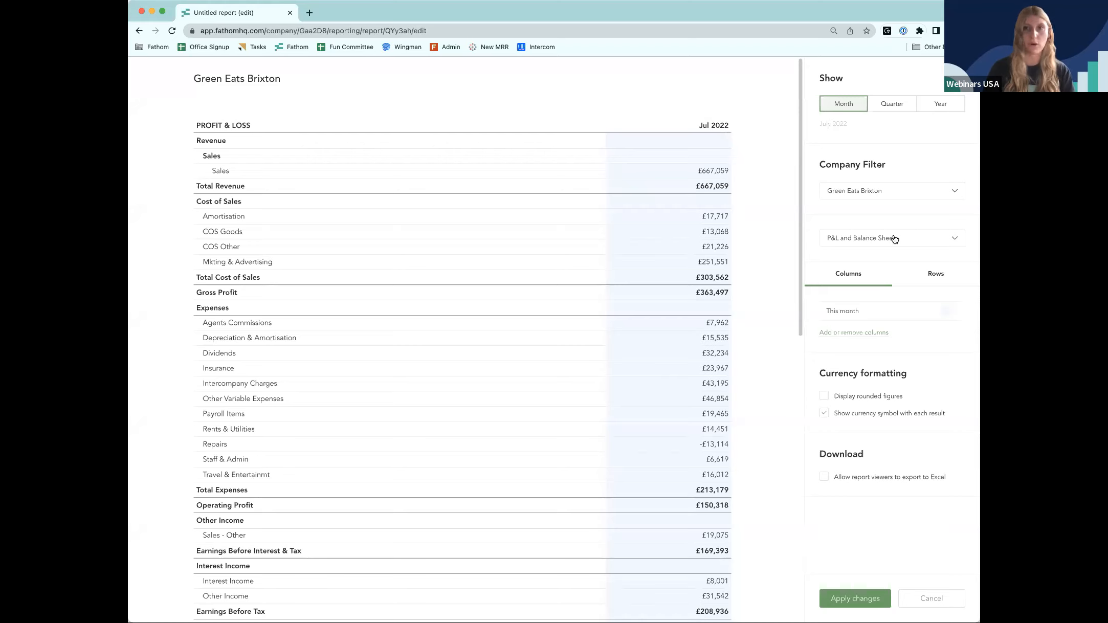
left_click(860, 334)
left_click(872, 248)
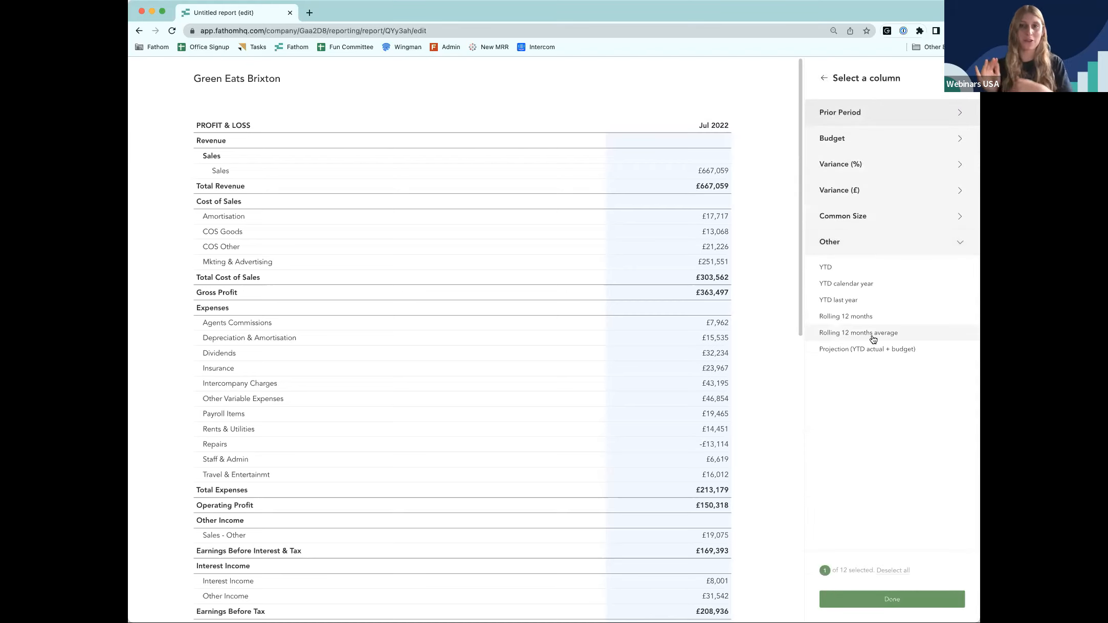
left_click(850, 215)
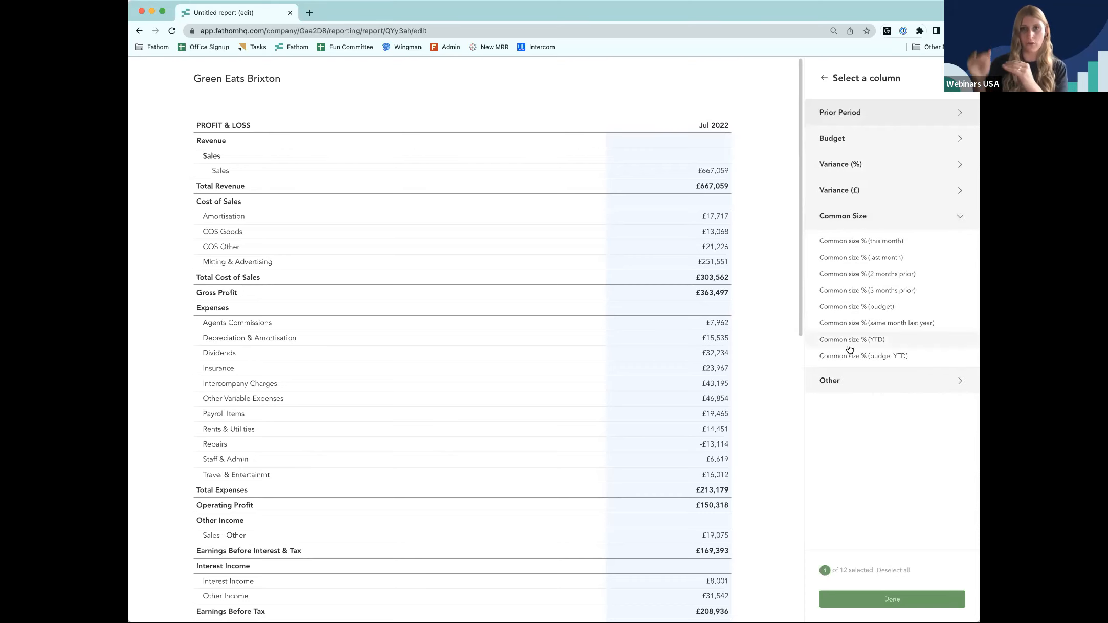
left_click(898, 604)
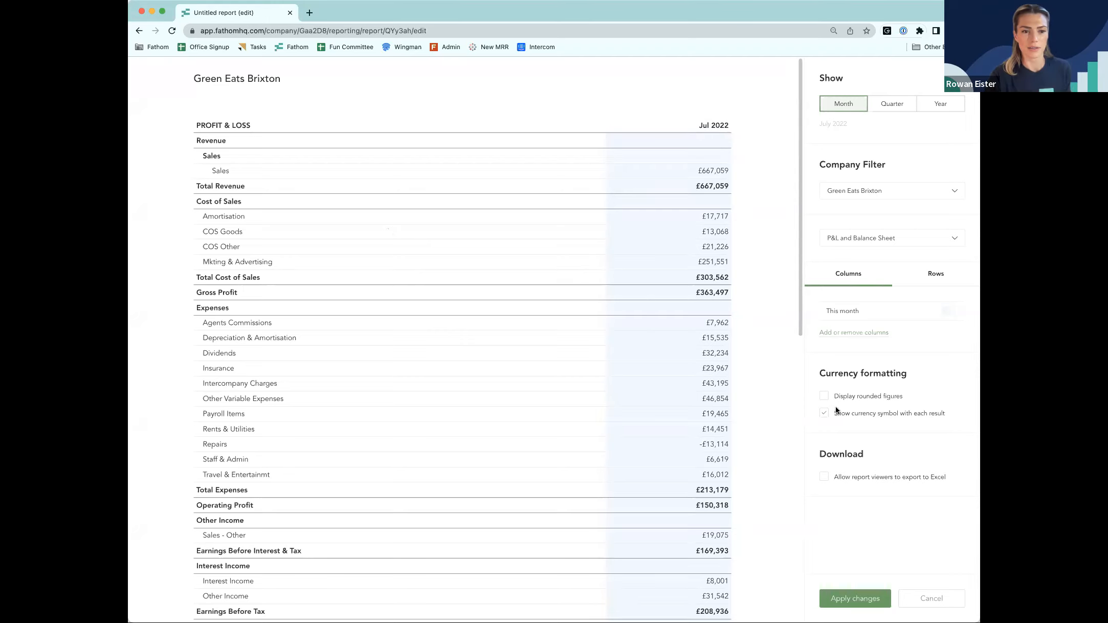
left_click(947, 603)
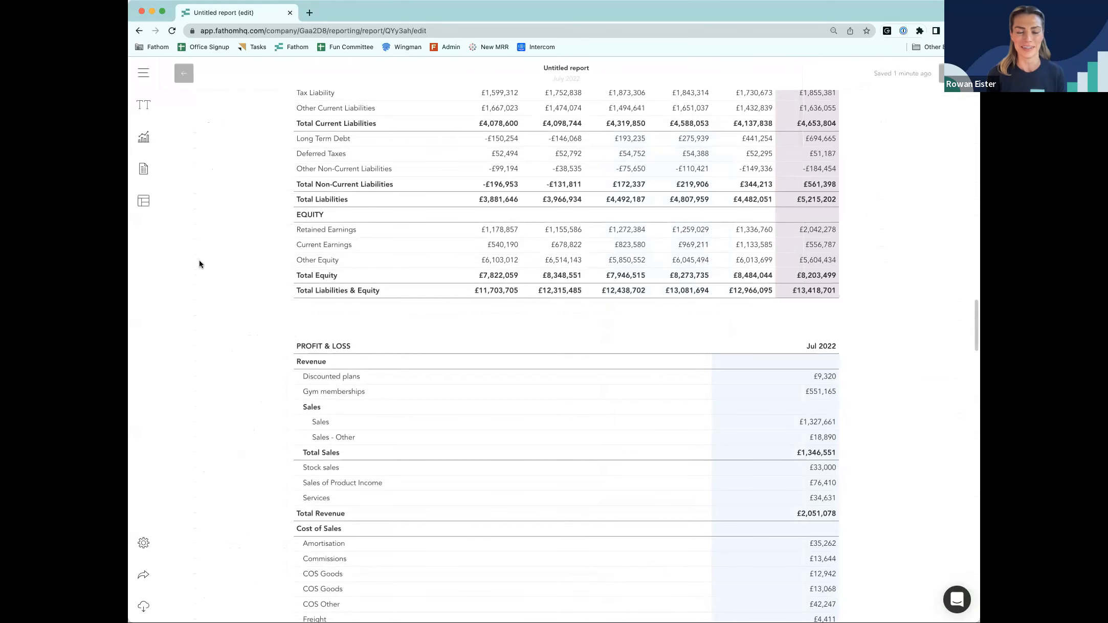
- Leave the untitled report and its Report Centre, returning to the My Companies page
scroll(200, 264, "down", 3)
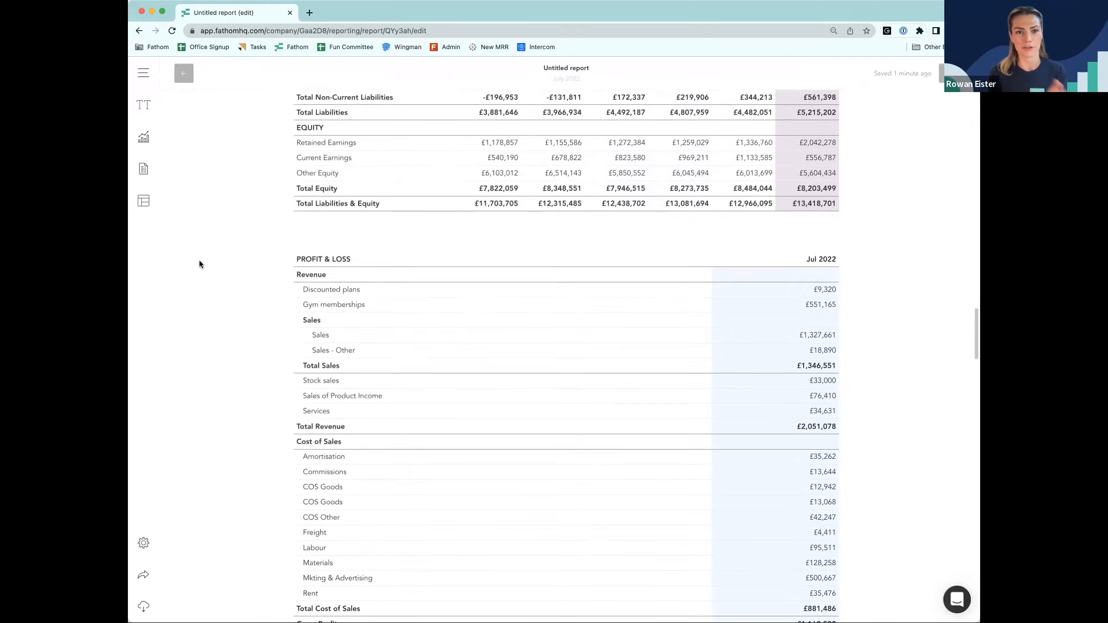
scroll(200, 264, "down", 2)
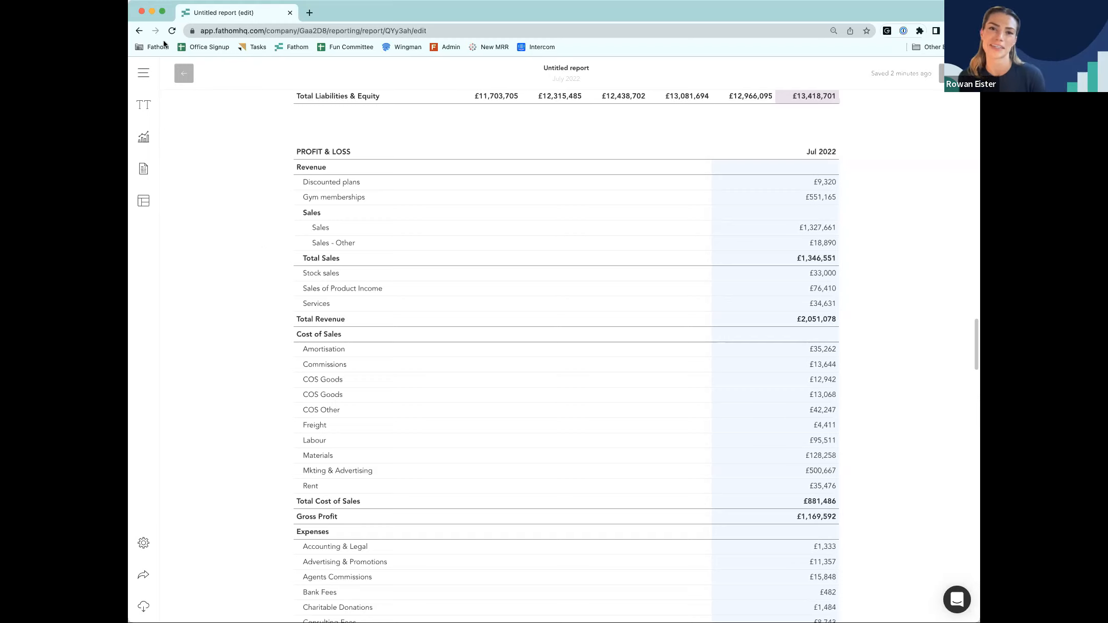
left_click(180, 75)
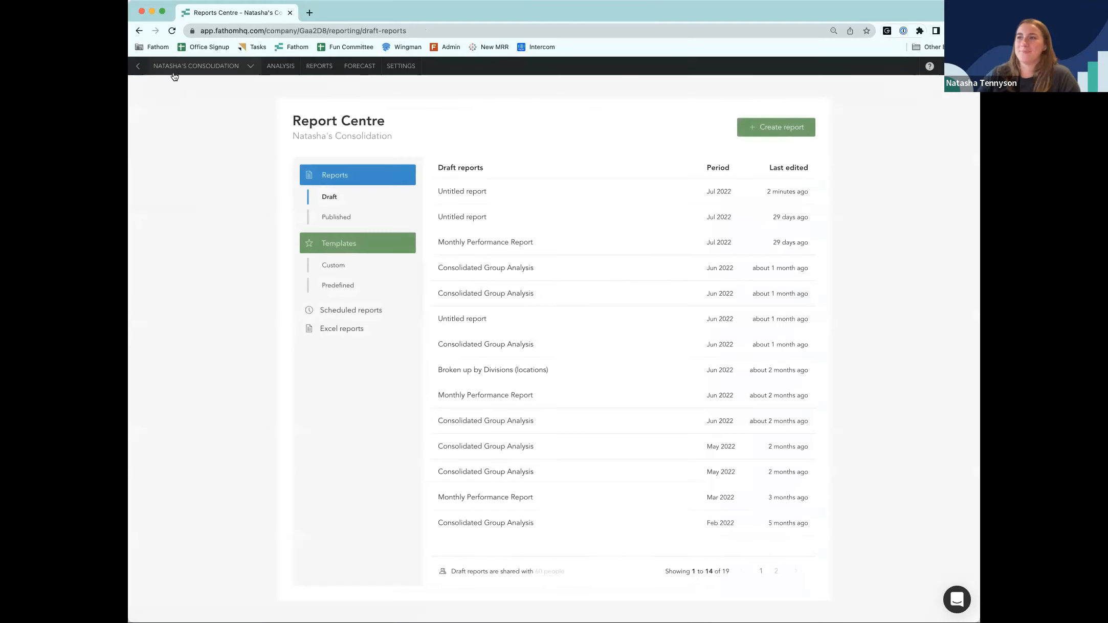
left_click(136, 67)
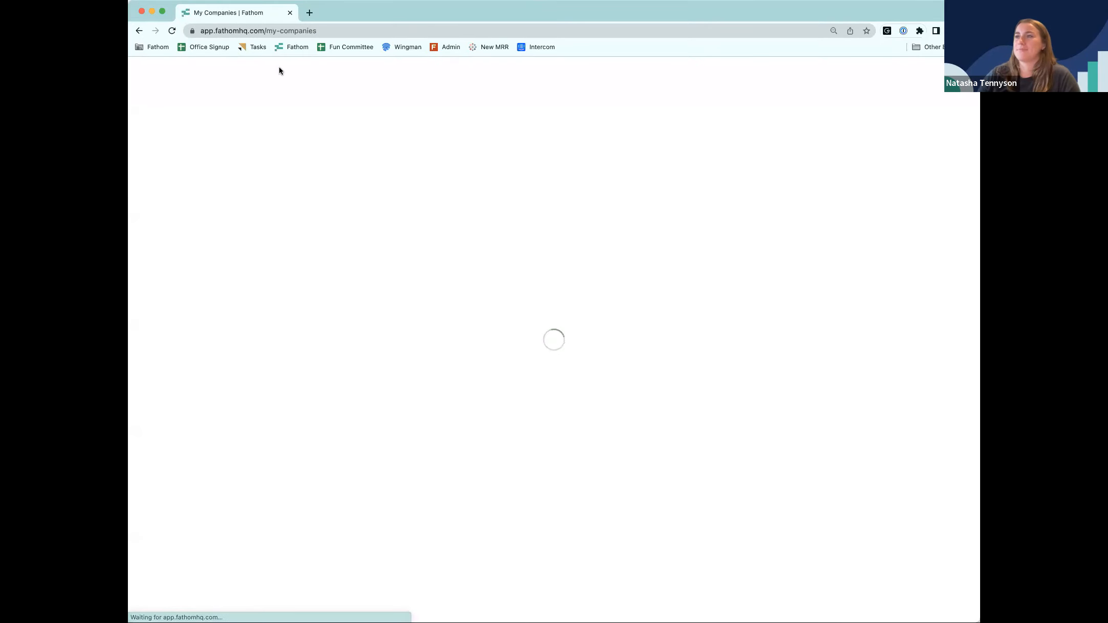